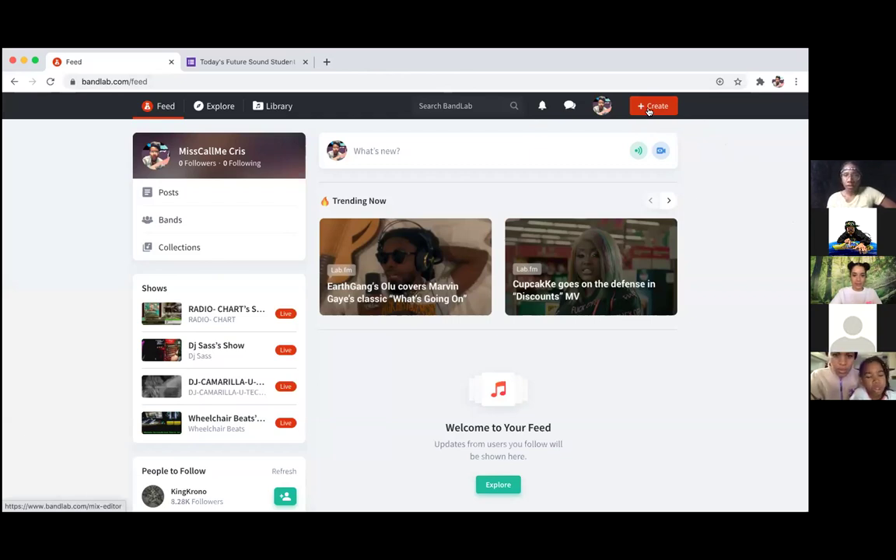
# Create a new project with a virtual Instruments track.
pyautogui.click(650, 109)
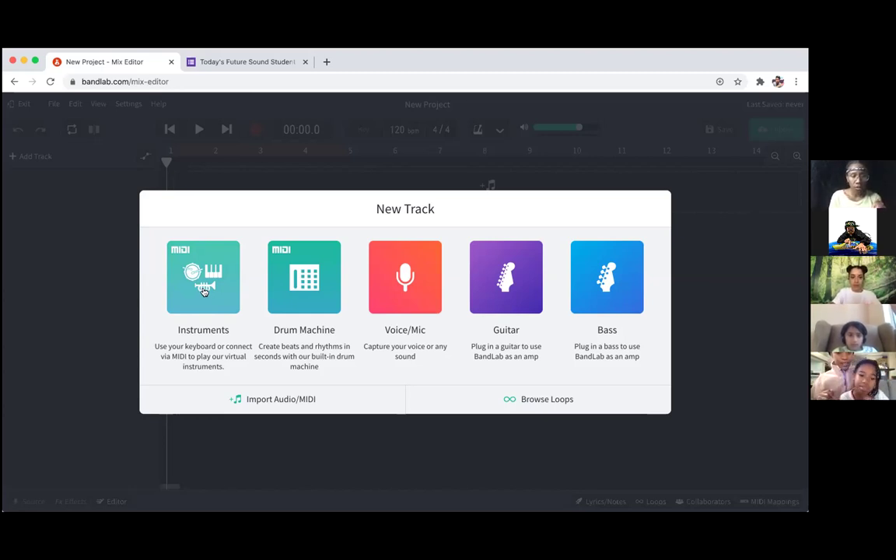
pyautogui.click(203, 291)
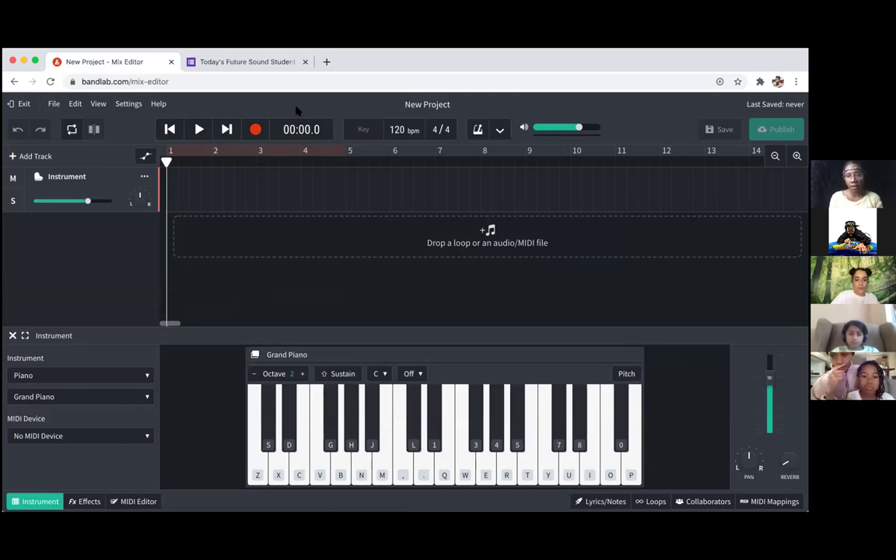
pyautogui.click(364, 130)
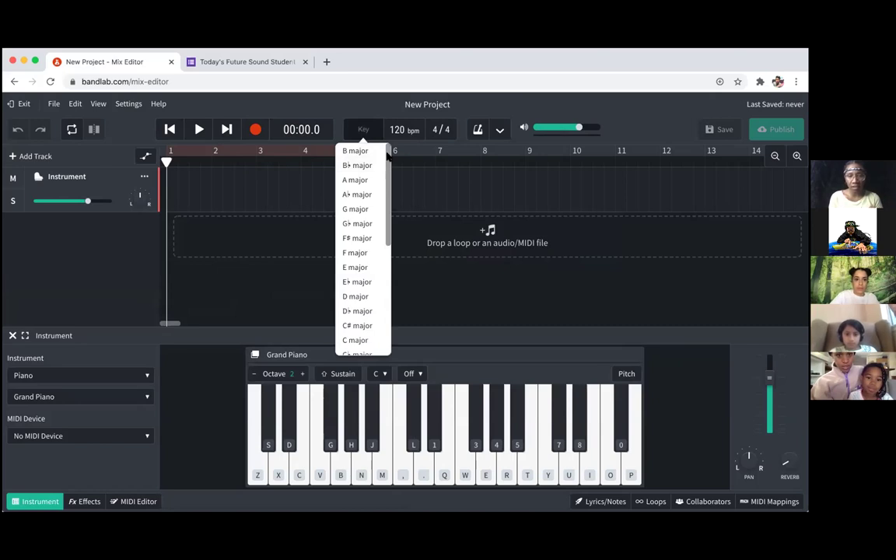
pyautogui.scroll(-3, 386, 155)
pyautogui.scroll(3, 384, 148)
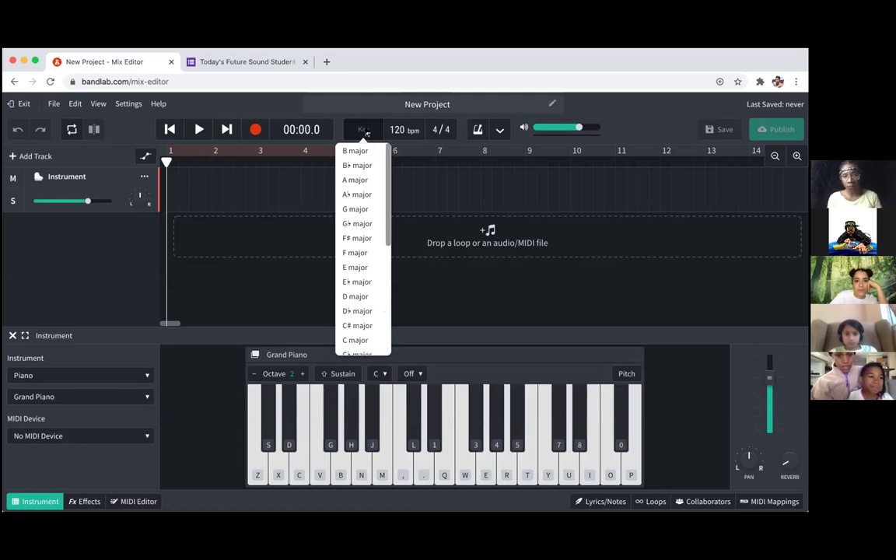
pyautogui.click(417, 93)
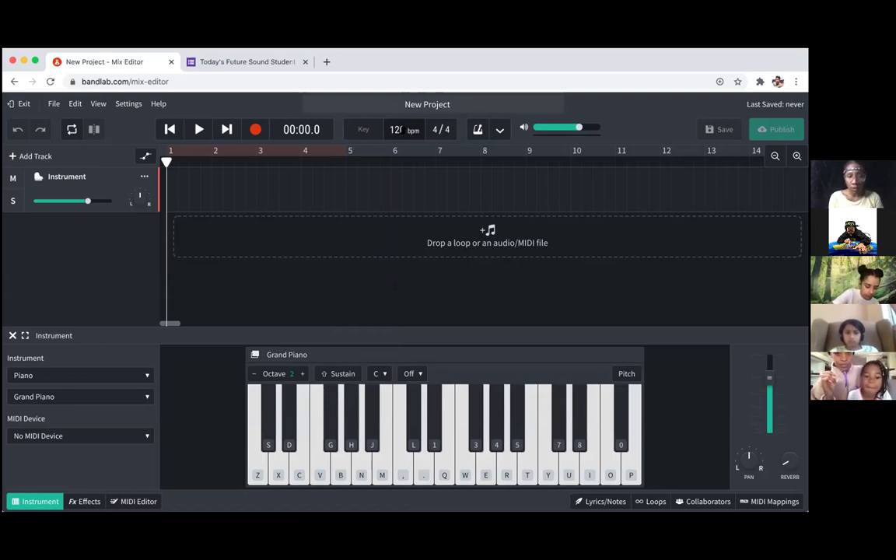
# Set the project tempo to 90 bpm and enable the metronome.
pyautogui.doubleClick(398, 129)
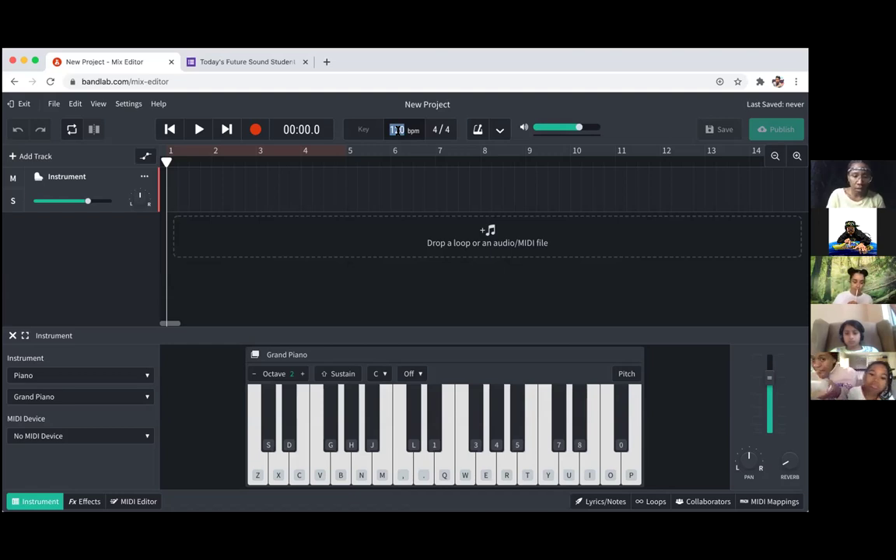
pyautogui.write('90')
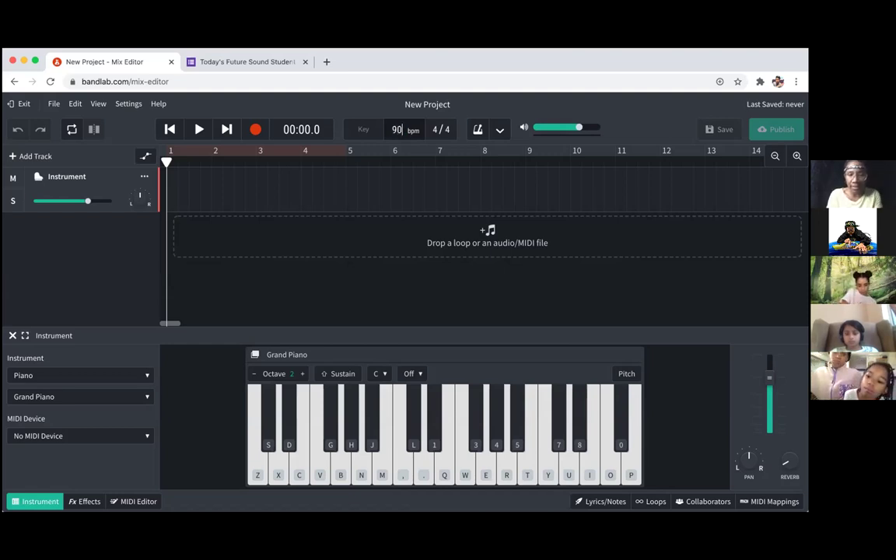
pyautogui.press('Return')
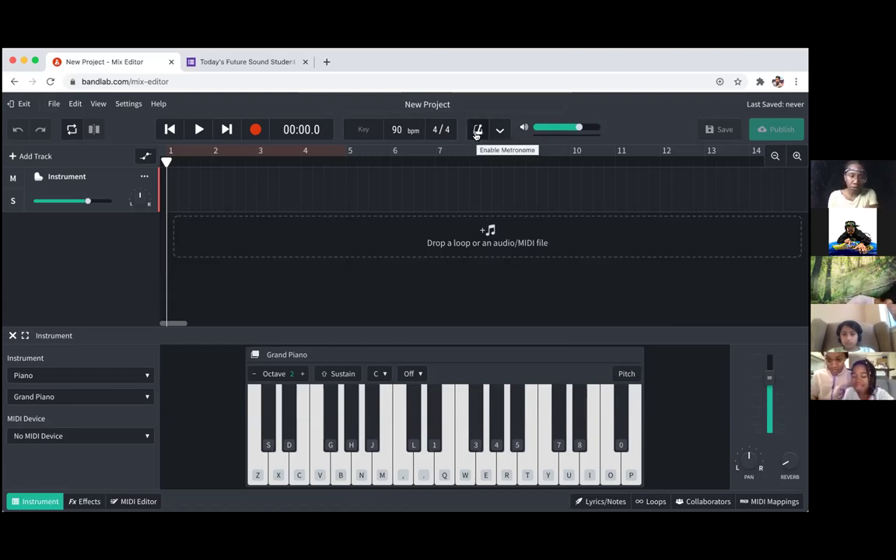
pyautogui.click(477, 130)
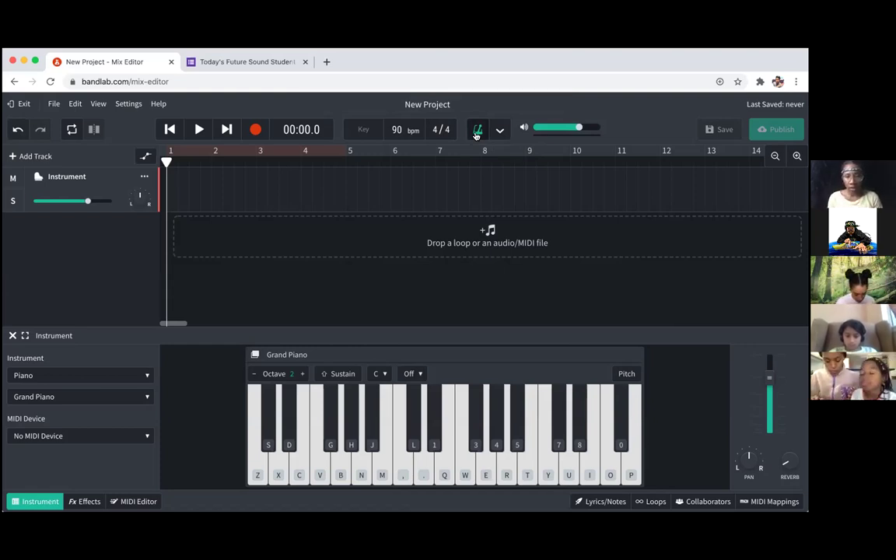
pyautogui.click(477, 132)
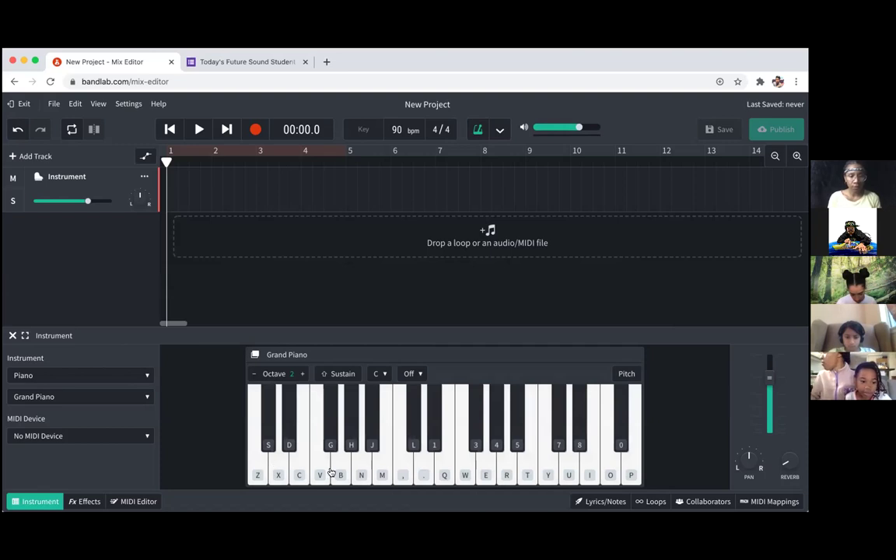
# Audition several low and high white-key notes of the Grand Piano on the on-screen keyboard.
pyautogui.click(396, 473)
pyautogui.click(440, 476)
pyautogui.click(486, 474)
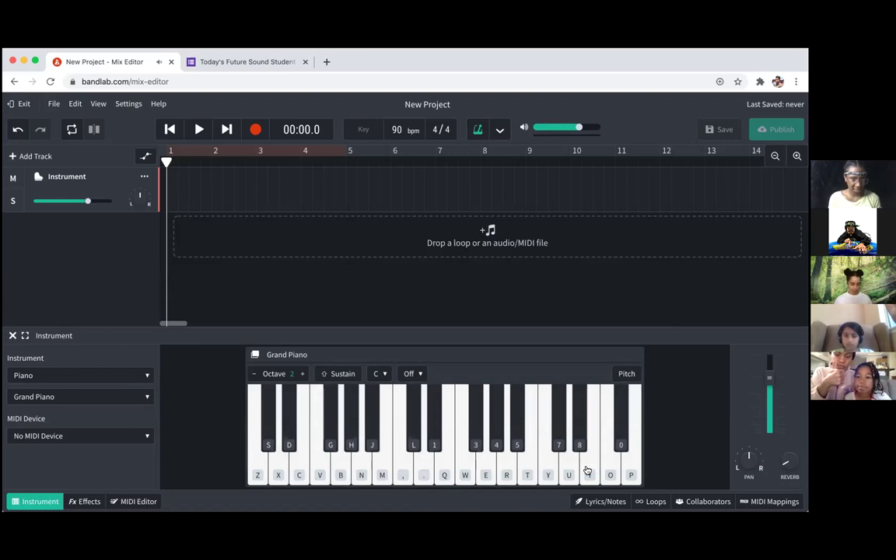
pyautogui.click(319, 474)
pyautogui.click(280, 473)
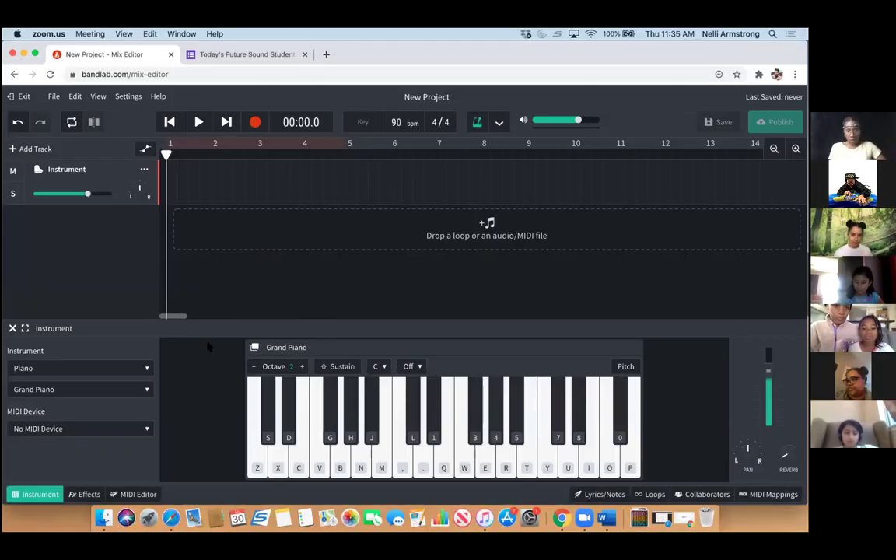
# Change the track's instrument from Piano to Drum Pads and audition the different pads of the 606 Kit.
pyautogui.click(139, 370)
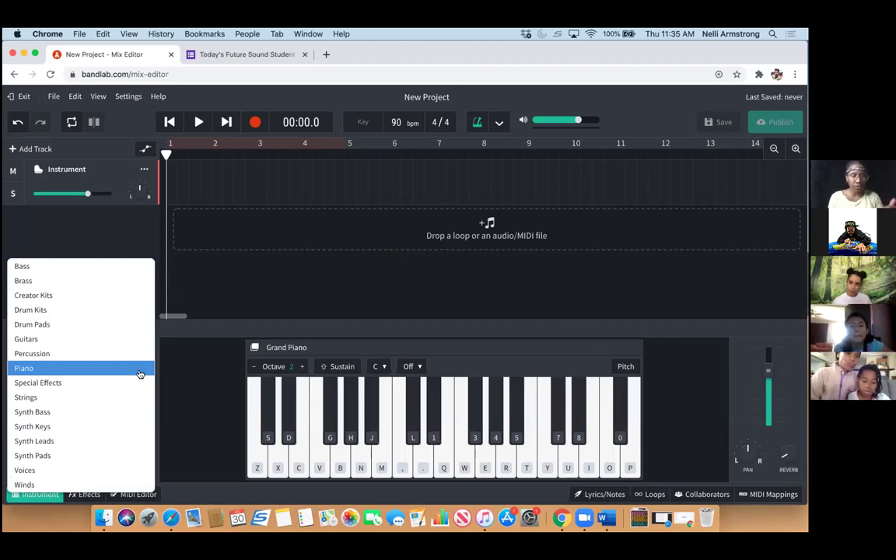
pyautogui.click(96, 323)
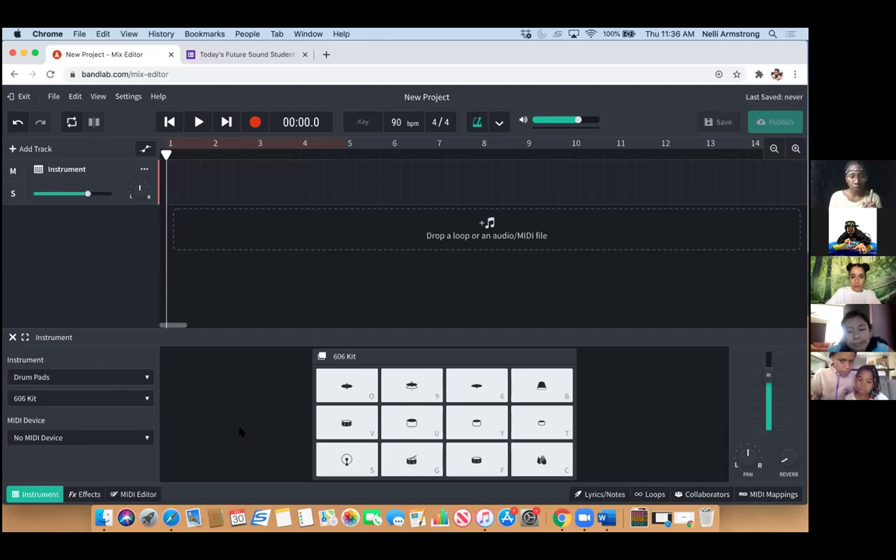
pyautogui.click(345, 462)
pyautogui.click(411, 462)
pyautogui.click(476, 462)
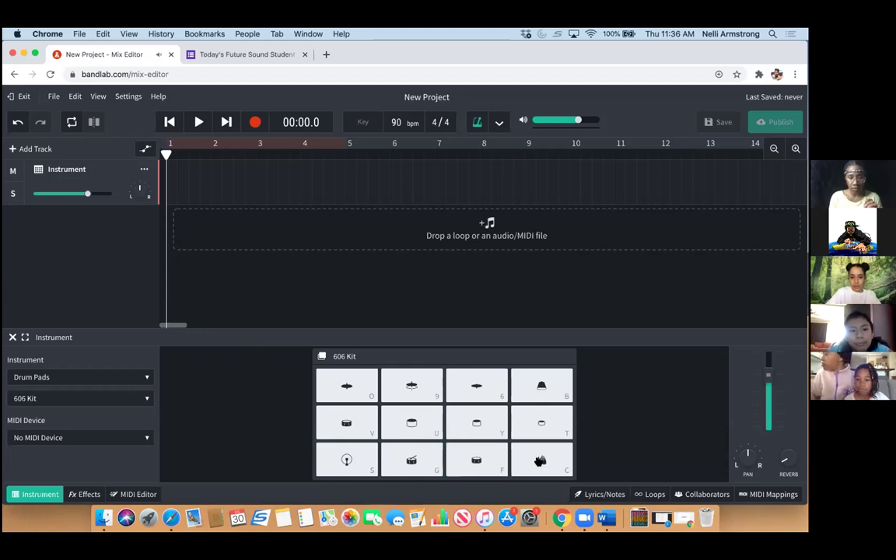
pyautogui.click(540, 422)
pyautogui.click(476, 422)
pyautogui.click(406, 427)
pyautogui.click(411, 387)
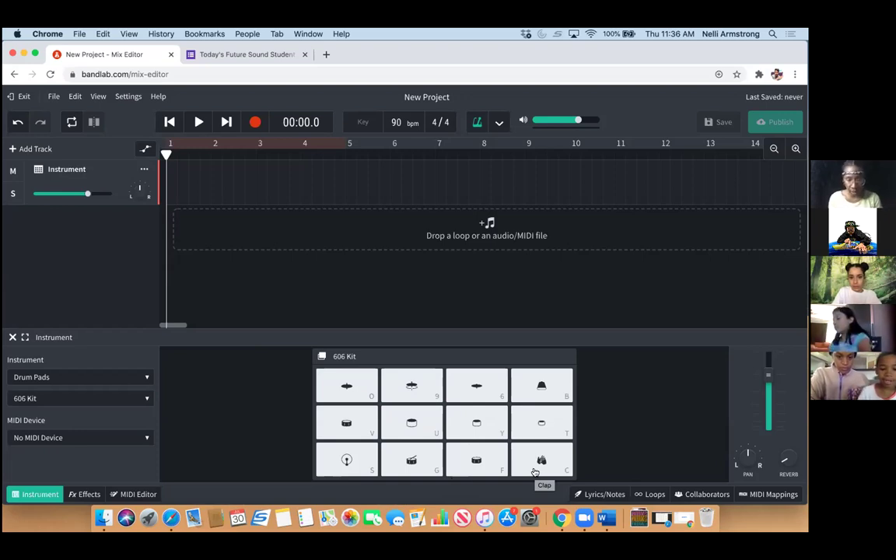
# Play a short beat alternating the 606 Kit's kick pad and the drum pad assigned to G.
pyautogui.click(371, 473)
pyautogui.click(371, 473)
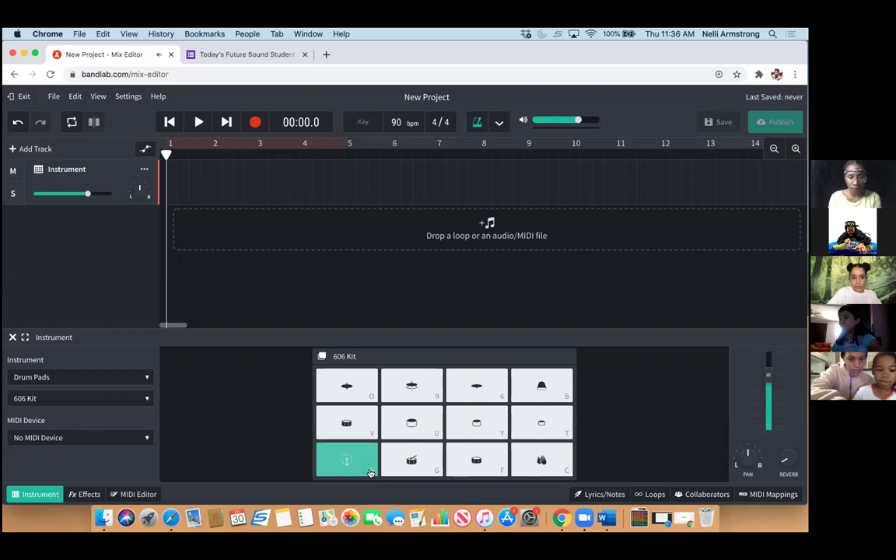
pyautogui.press('g')
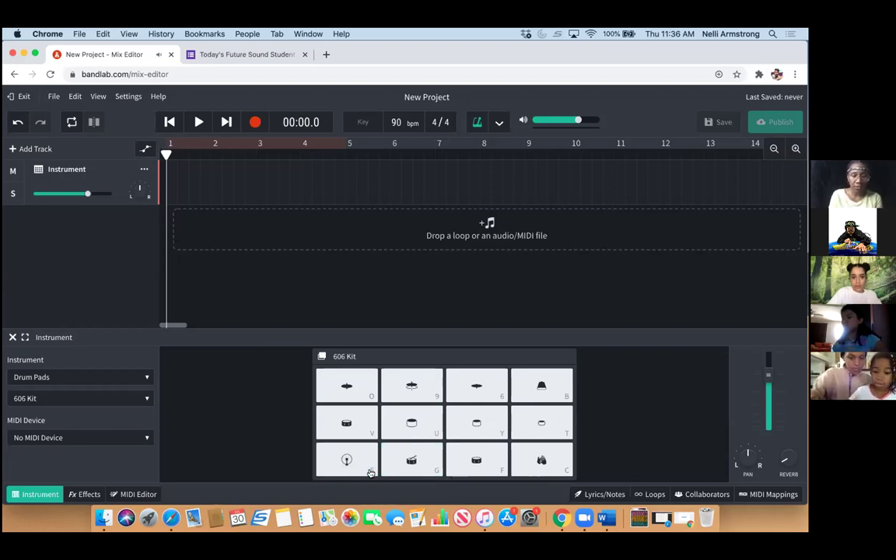
pyautogui.press('g')
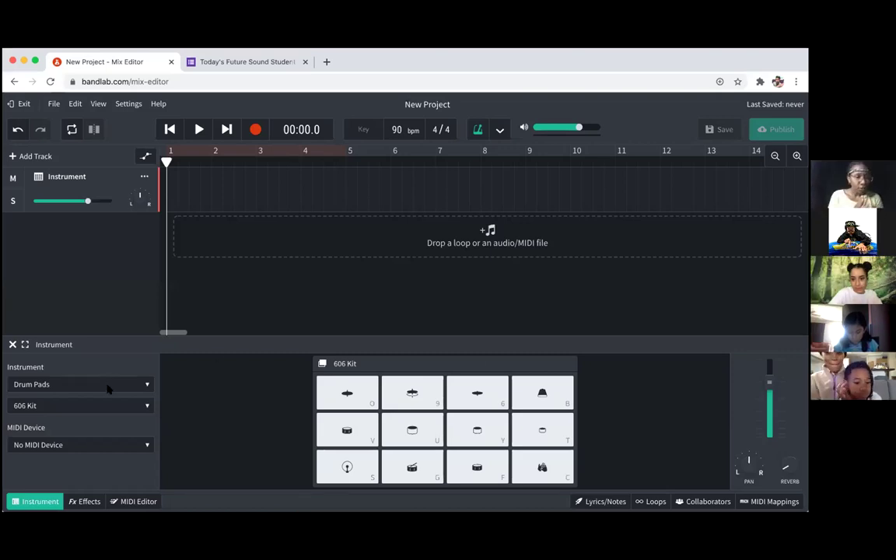
# Open the track's MIDI Editor and place a test pattern of drum notes on several rows across bar 1.
pyautogui.click(136, 502)
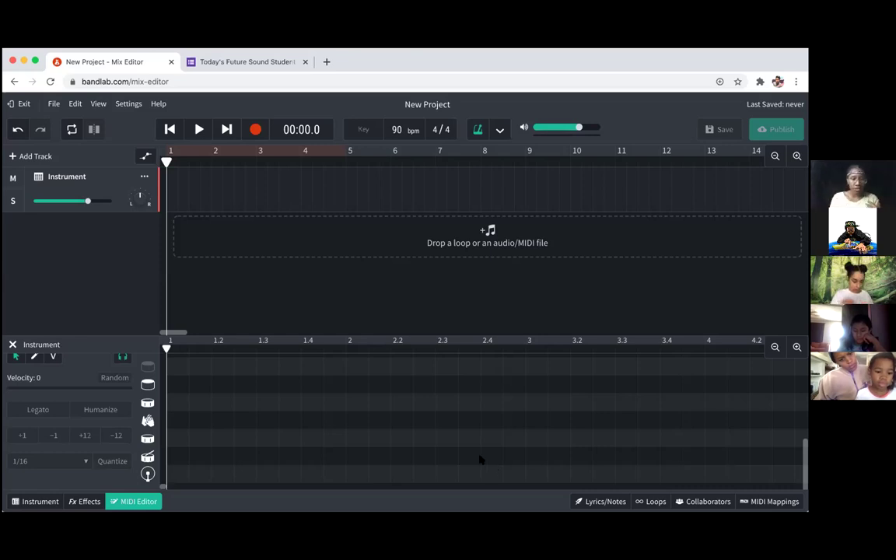
pyautogui.click(194, 389)
pyautogui.click(199, 391)
pyautogui.click(245, 409)
pyautogui.click(266, 427)
pyautogui.click(296, 445)
pyautogui.click(311, 444)
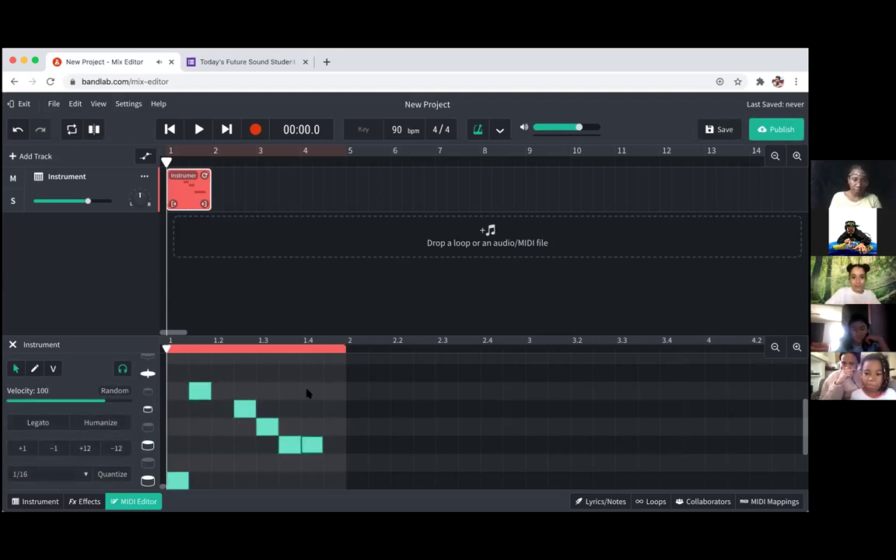
pyautogui.click(311, 373)
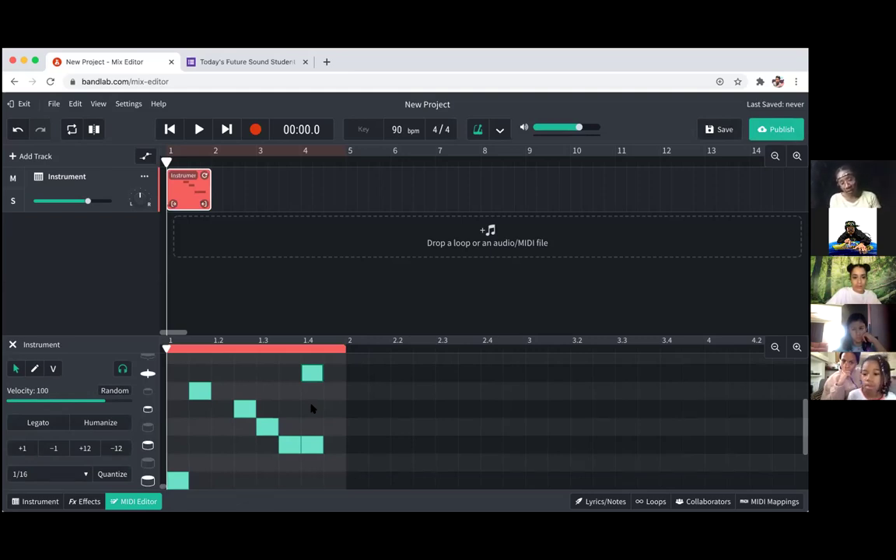
# Play back the bar 1 drum pattern with the metronome switched off, and return the playhead to the beginning.
pyautogui.press('space')
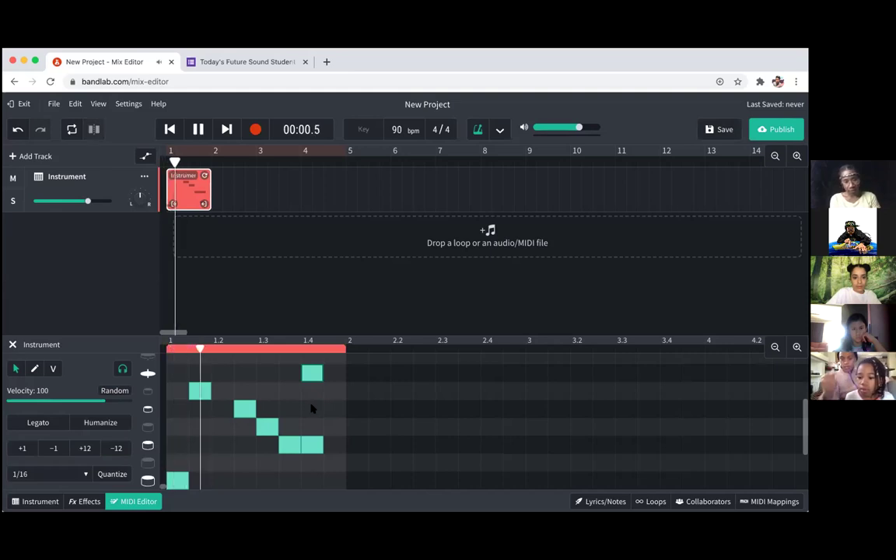
pyautogui.press('space')
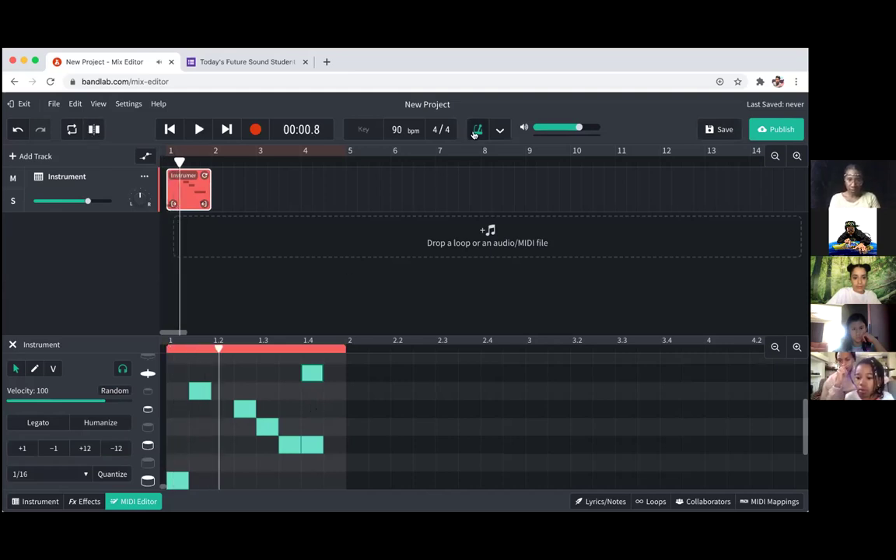
pyautogui.press('space')
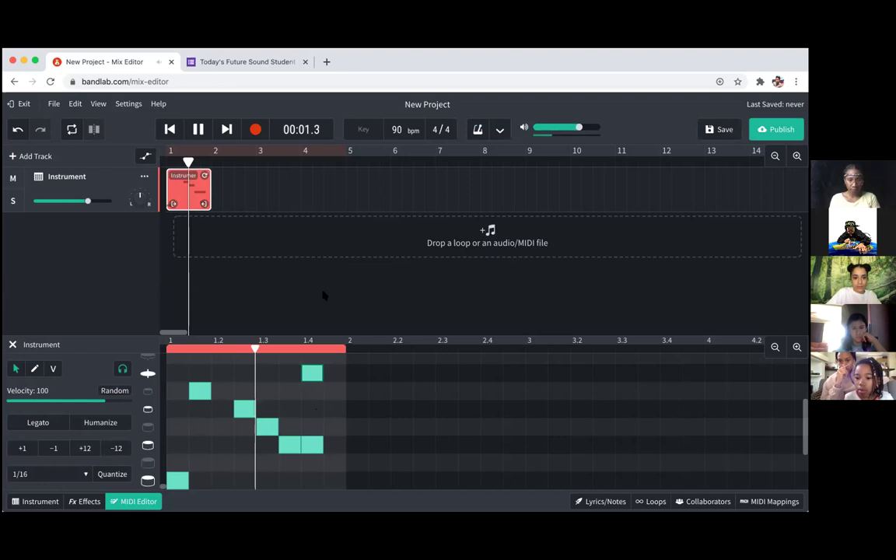
pyautogui.press('space')
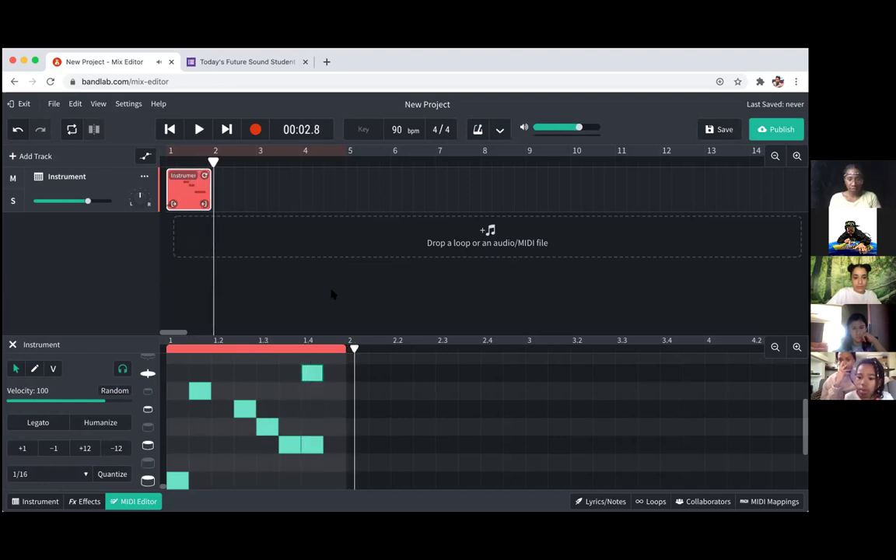
pyautogui.click(191, 348)
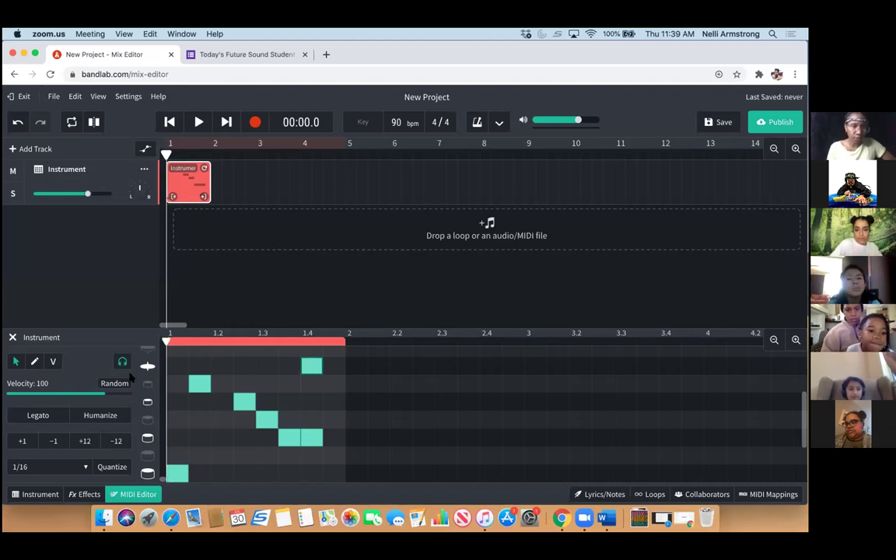
# Look through the track's Instrument and Effects views, finishing in the MIDI Editor.
pyautogui.click(118, 291)
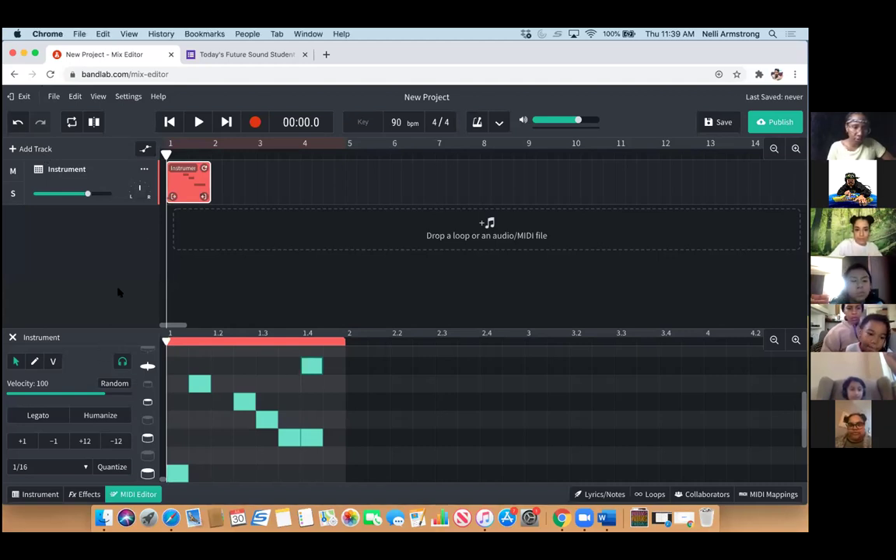
pyautogui.click(36, 496)
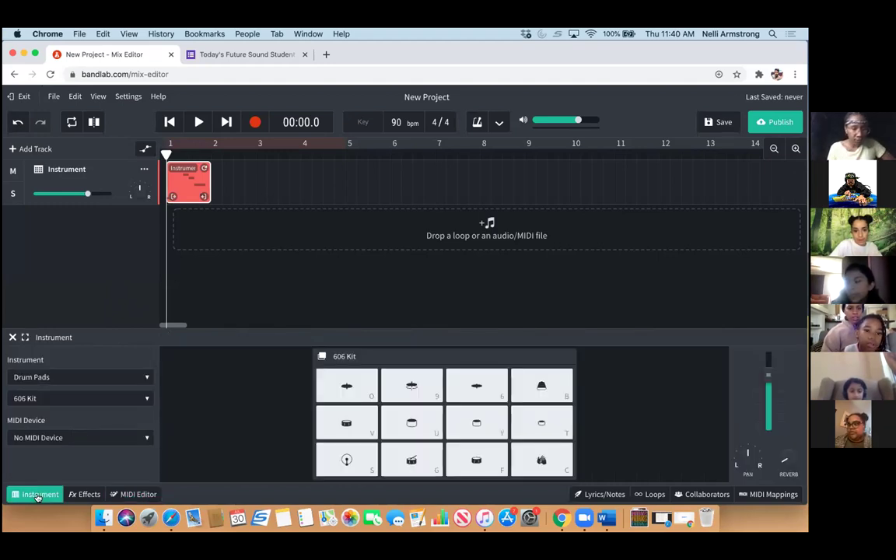
pyautogui.click(82, 495)
pyautogui.click(132, 496)
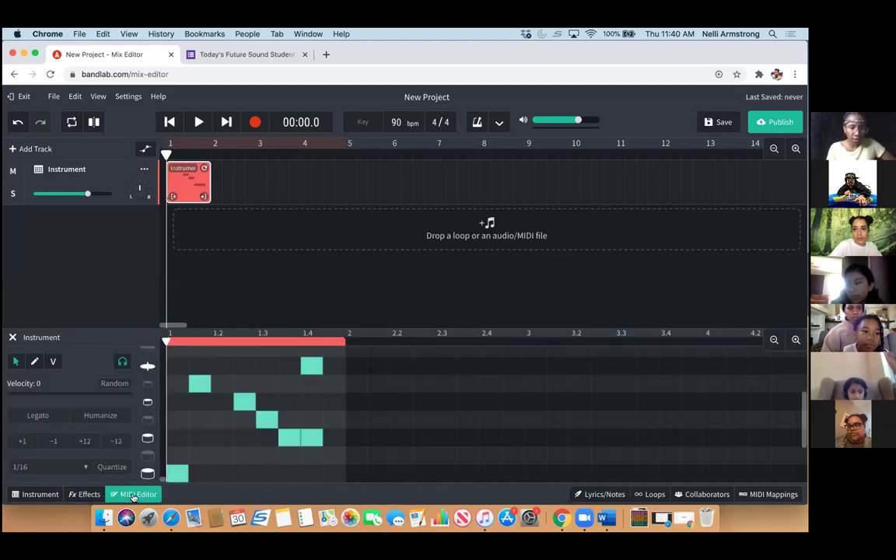
pyautogui.click(37, 494)
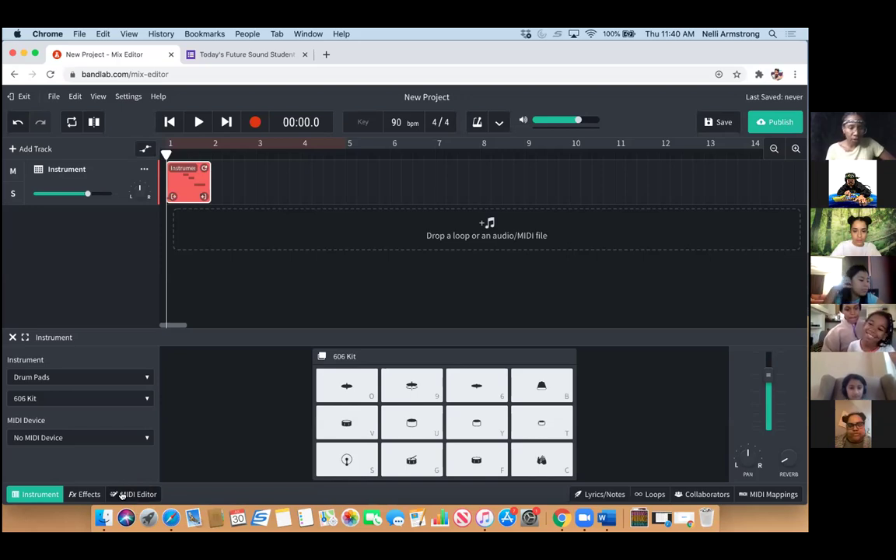
pyautogui.click(122, 495)
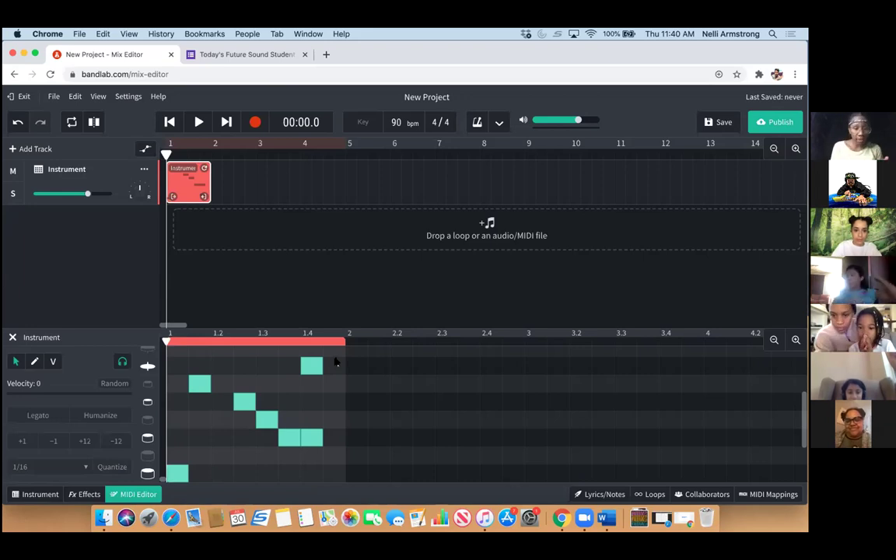
# Delete all the notes in the bar 1 drum clip and audition the kick drum sound.
pyautogui.moveTo(336, 362); pyautogui.dragTo(163, 483)
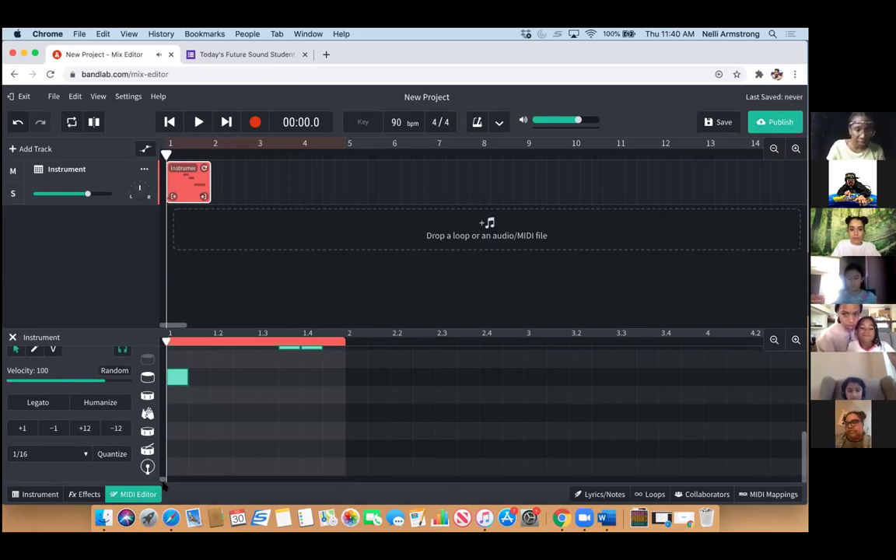
pyautogui.press('Delete')
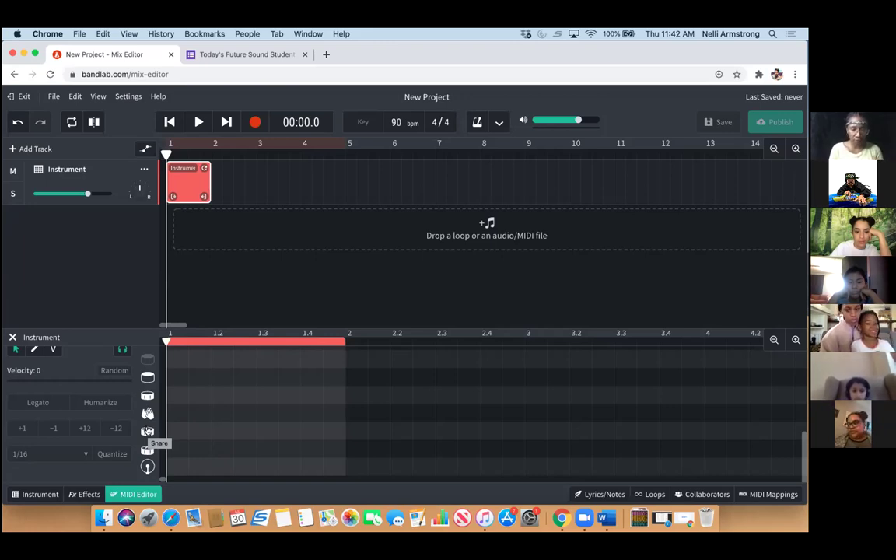
pyautogui.click(148, 467)
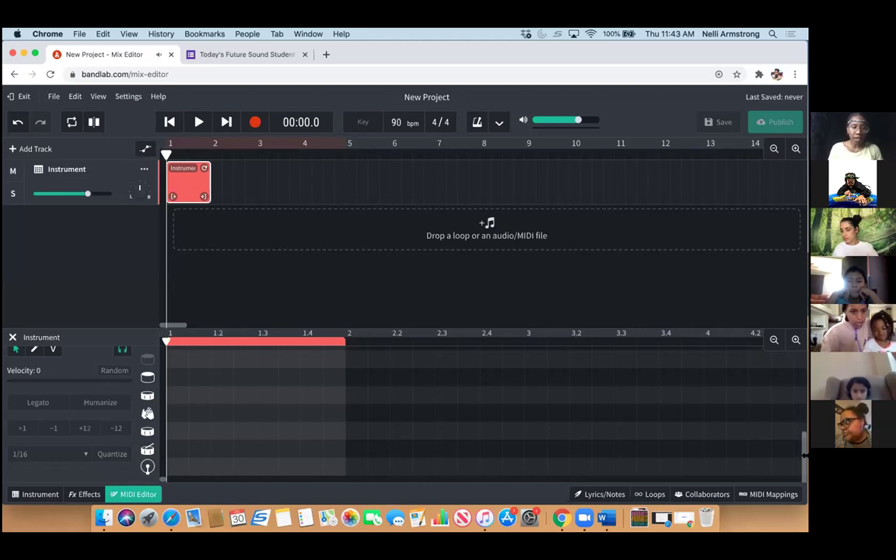
# Place two snare notes in bar 1, one on beat 2 and one on beat 4.
pyautogui.scroll(2, 804, 443)
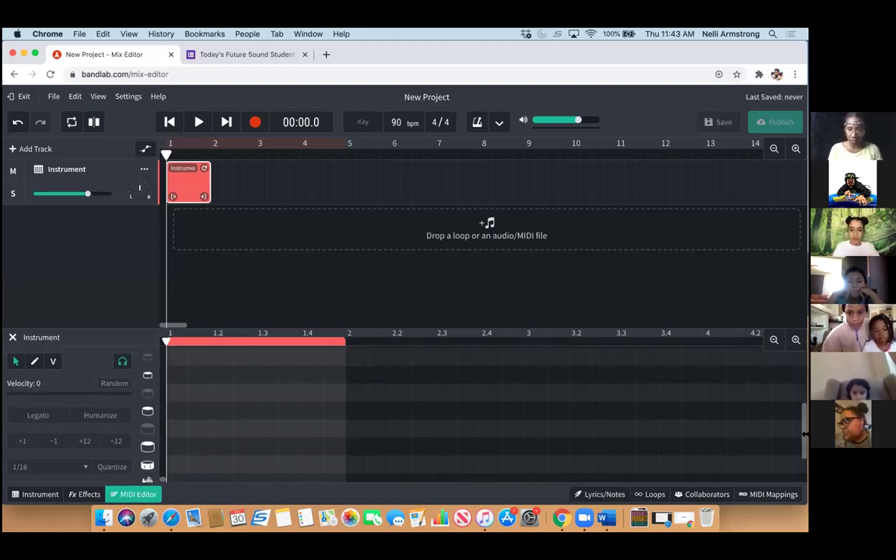
pyautogui.scroll(2, 803, 406)
pyautogui.scroll(2, 804, 406)
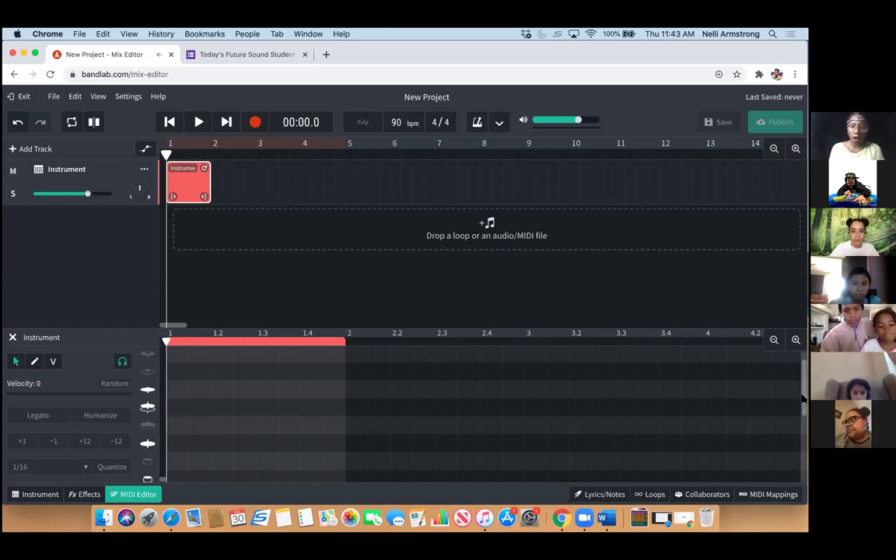
pyautogui.moveTo(804, 424); pyautogui.dragTo(793, 479)
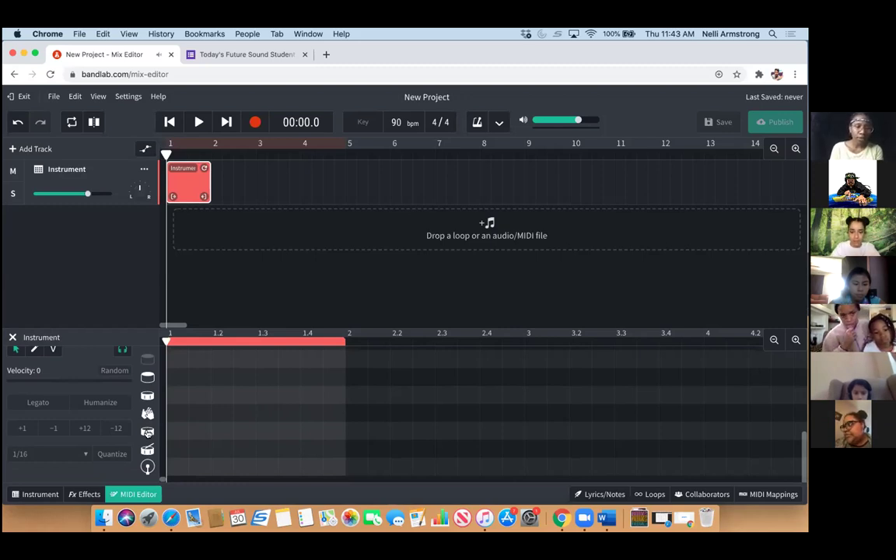
pyautogui.click(217, 431)
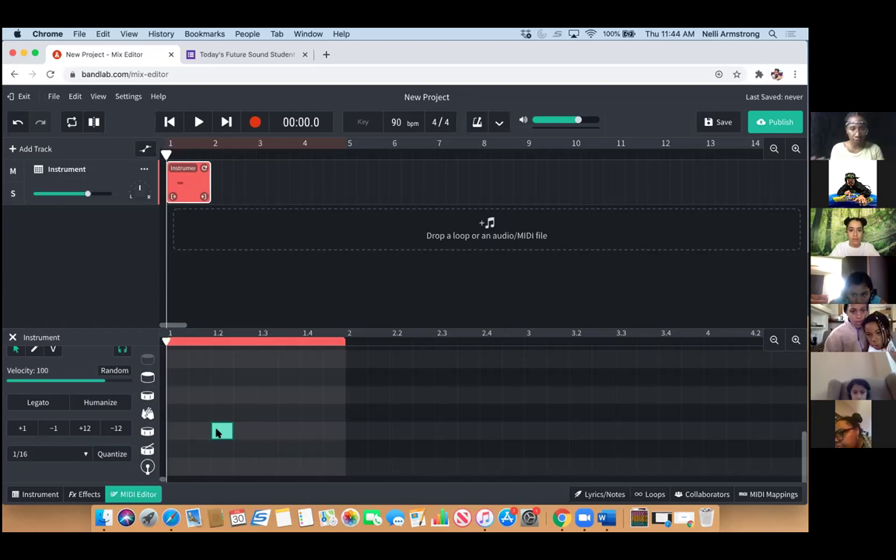
pyautogui.click(307, 434)
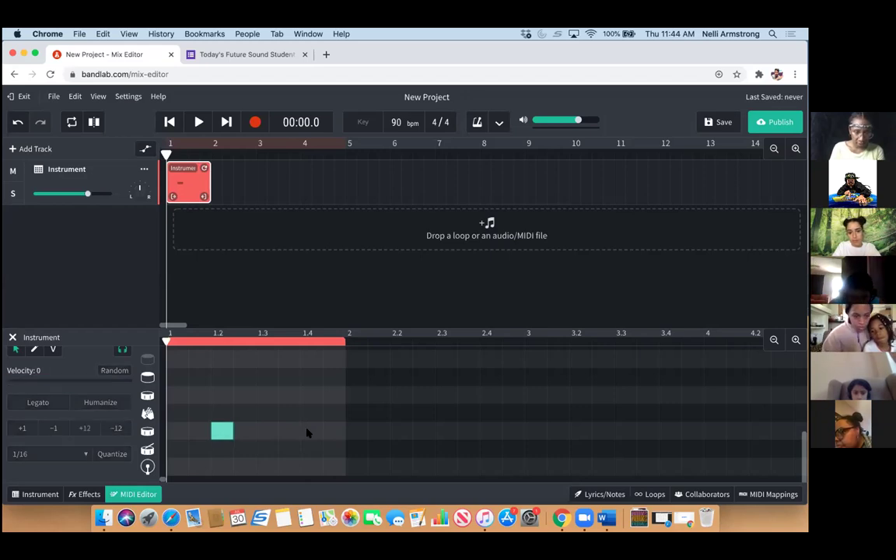
pyautogui.doubleClick(307, 433)
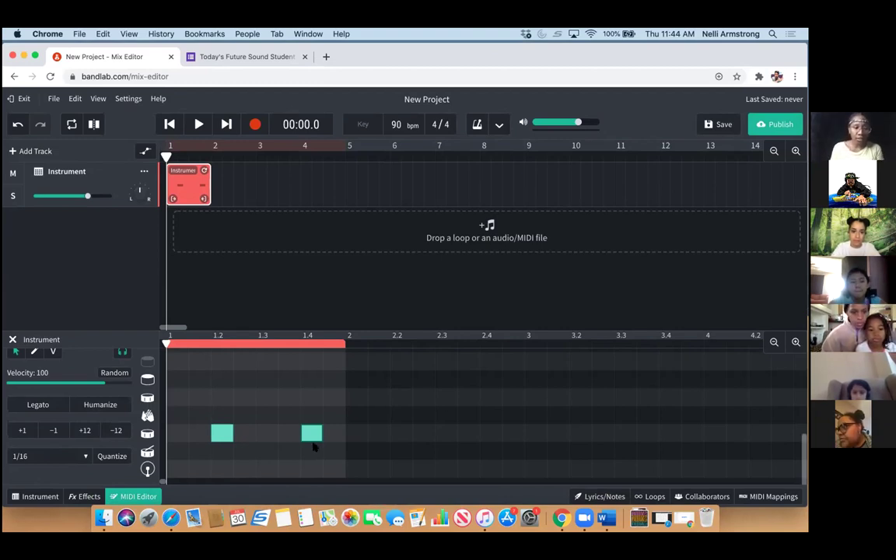
# Place kick drum notes on beat 1, the offbeat after beat 2, beat 3 and beat 4 of bar 1.
pyautogui.click(175, 471)
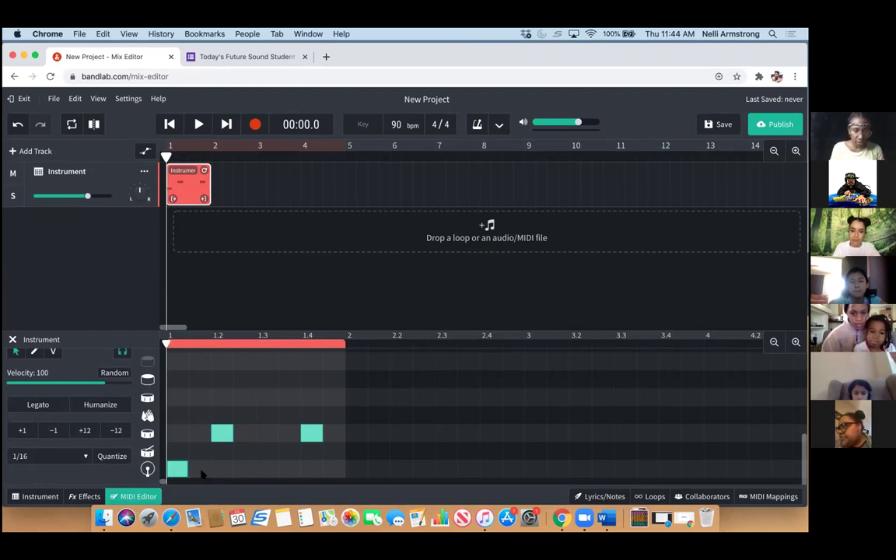
pyautogui.click(241, 468)
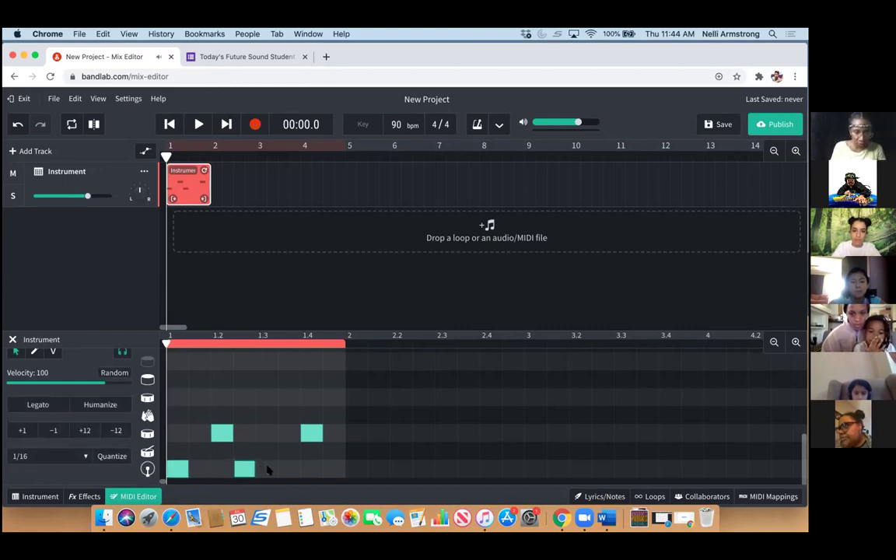
pyautogui.click(267, 469)
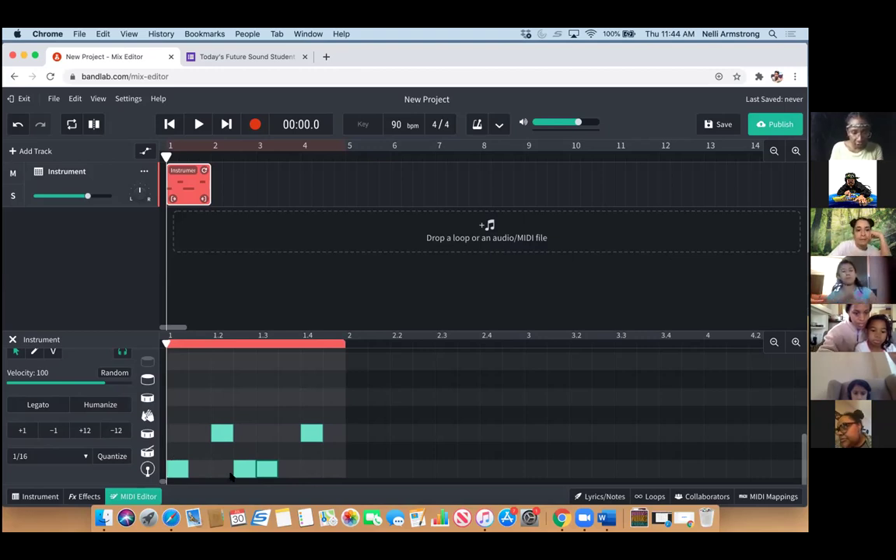
pyautogui.click(330, 469)
pyautogui.click(311, 470)
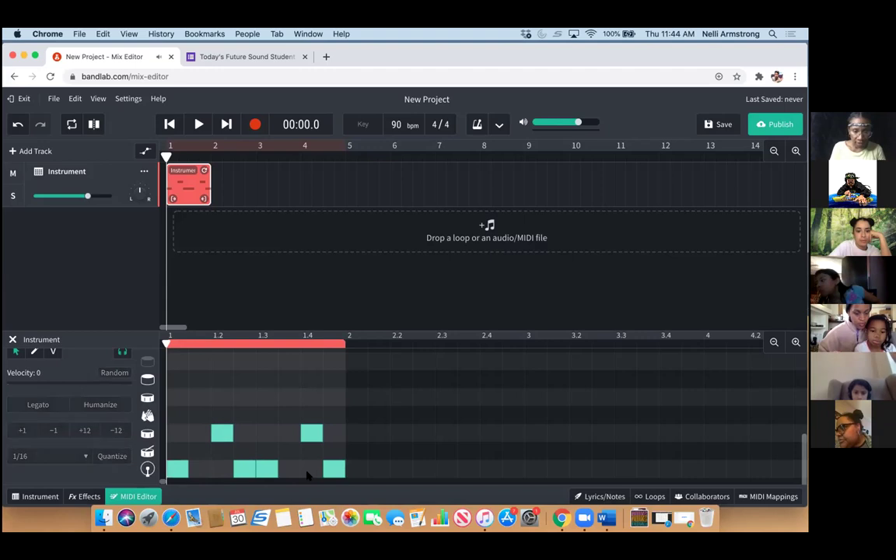
pyautogui.press('Delete')
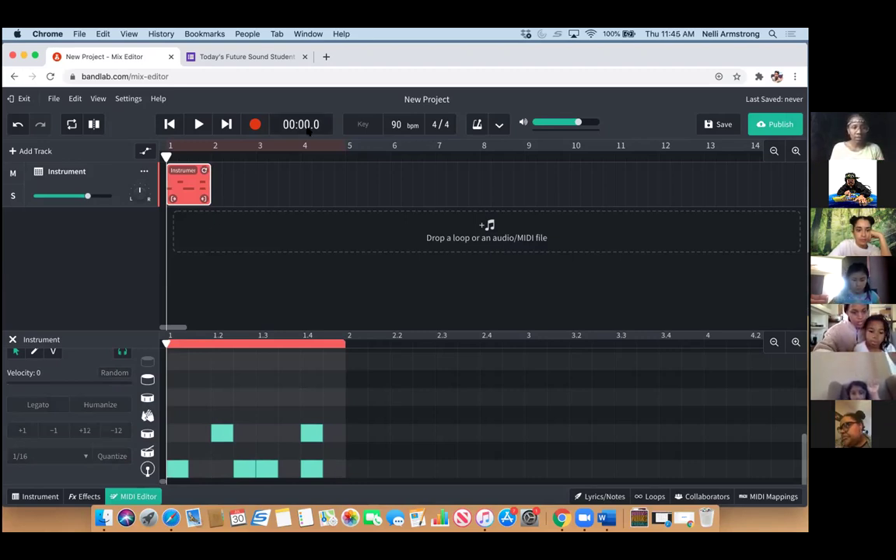
# Loop bar 1 only and play back the kick and snare pattern.
pyautogui.click(196, 145)
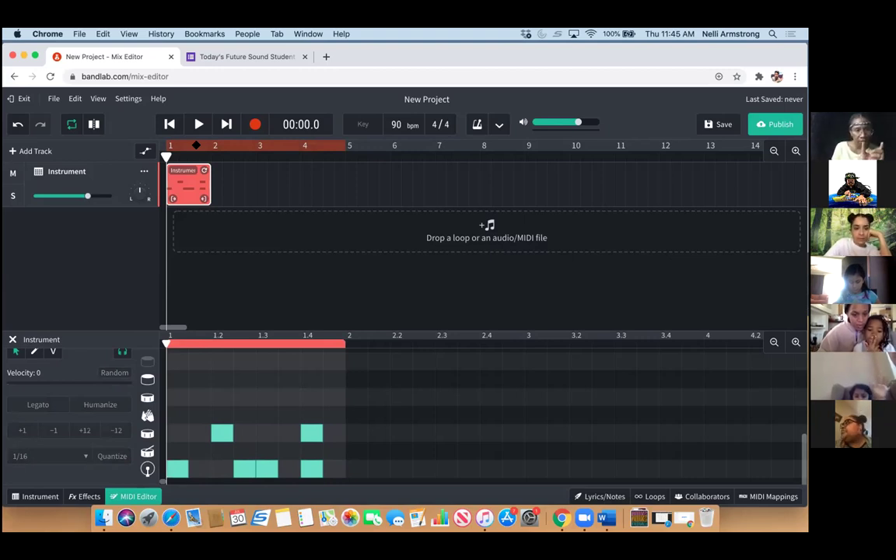
pyautogui.moveTo(342, 146); pyautogui.dragTo(210, 143)
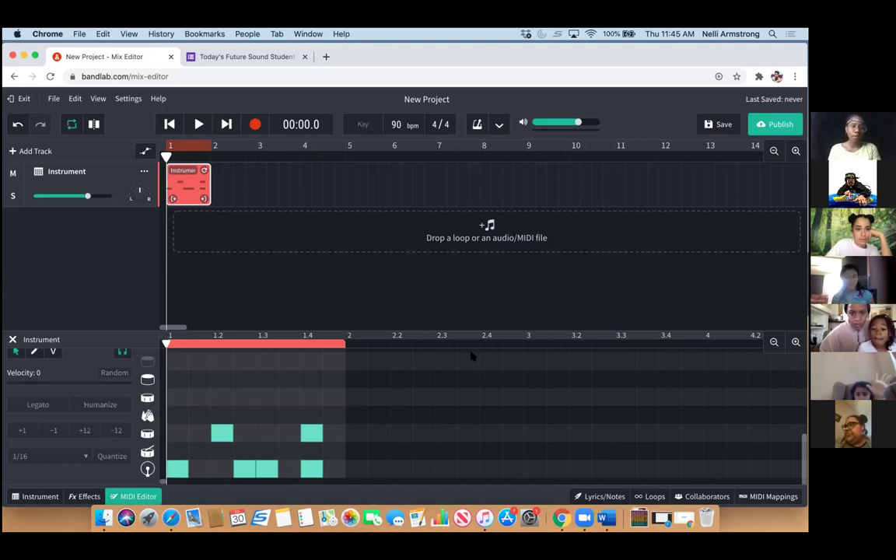
pyautogui.press('space')
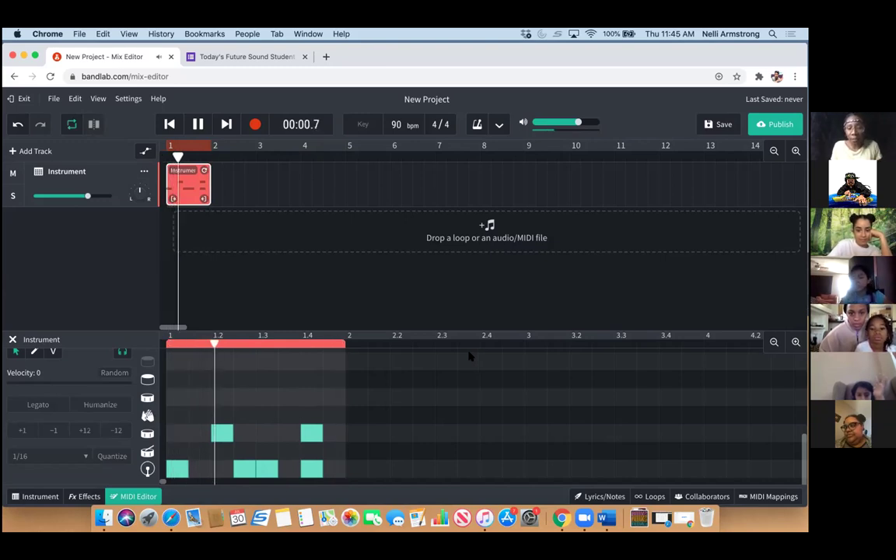
pyautogui.press('space')
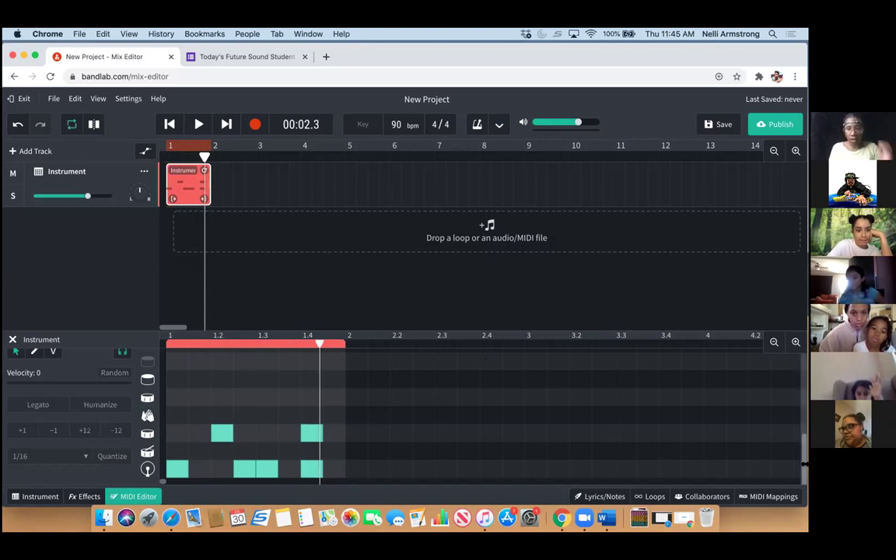
# Add notes on all four beats of bar 1 in the cymbal row just above the toms.
pyautogui.moveTo(803, 465); pyautogui.dragTo(805, 417)
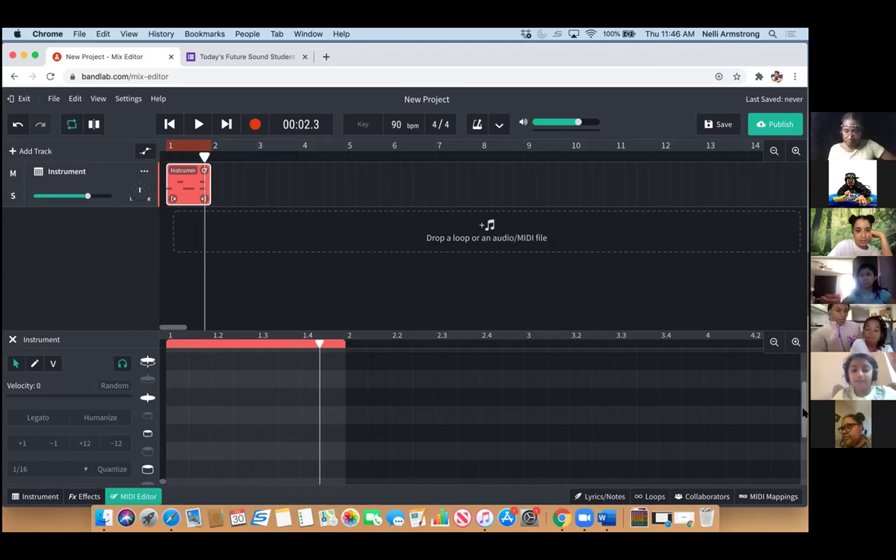
pyautogui.moveTo(805, 412); pyautogui.dragTo(806, 472)
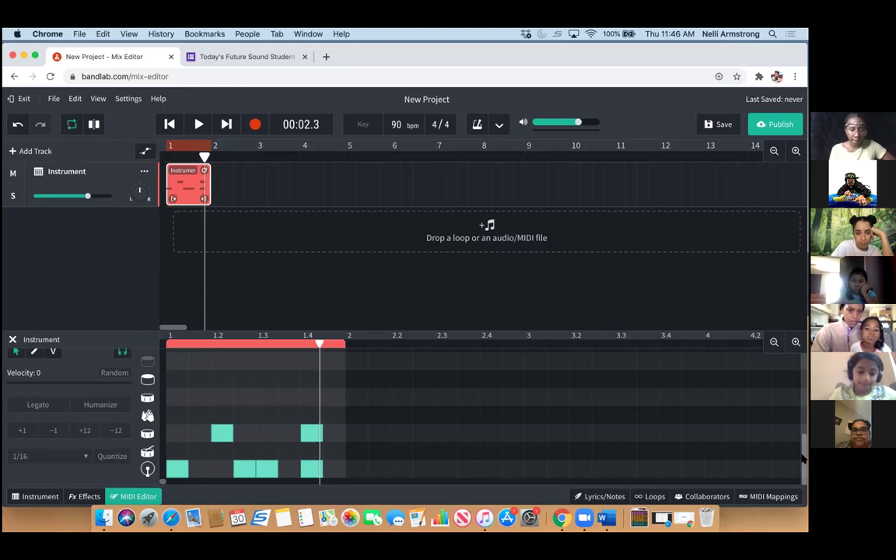
pyautogui.moveTo(804, 460); pyautogui.dragTo(806, 419)
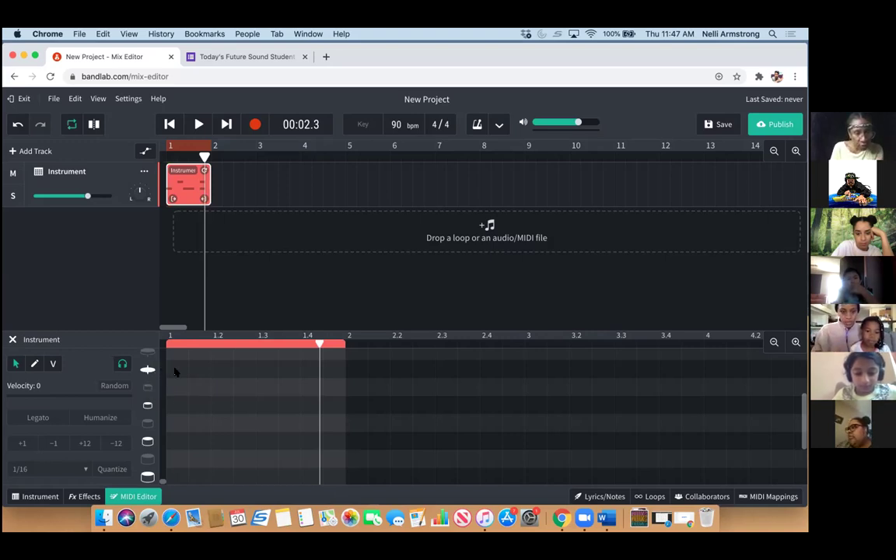
pyautogui.click(176, 371)
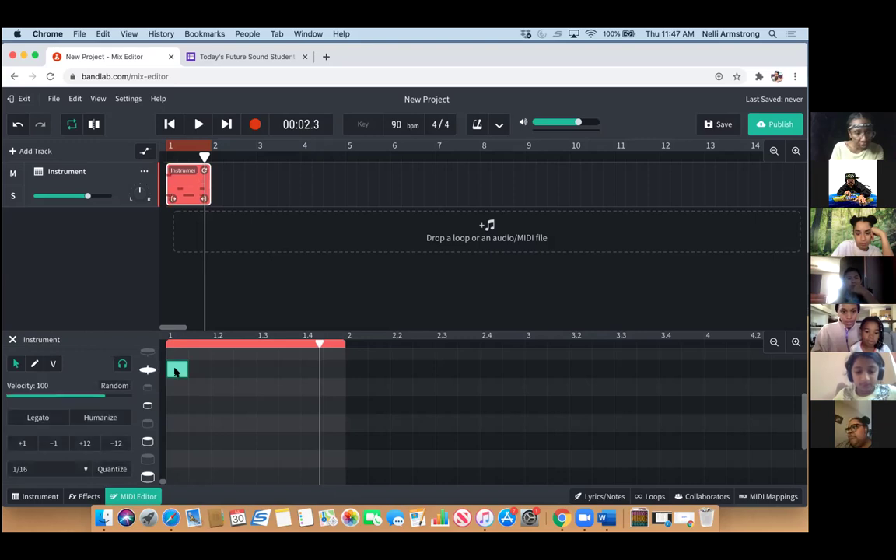
pyautogui.click(219, 373)
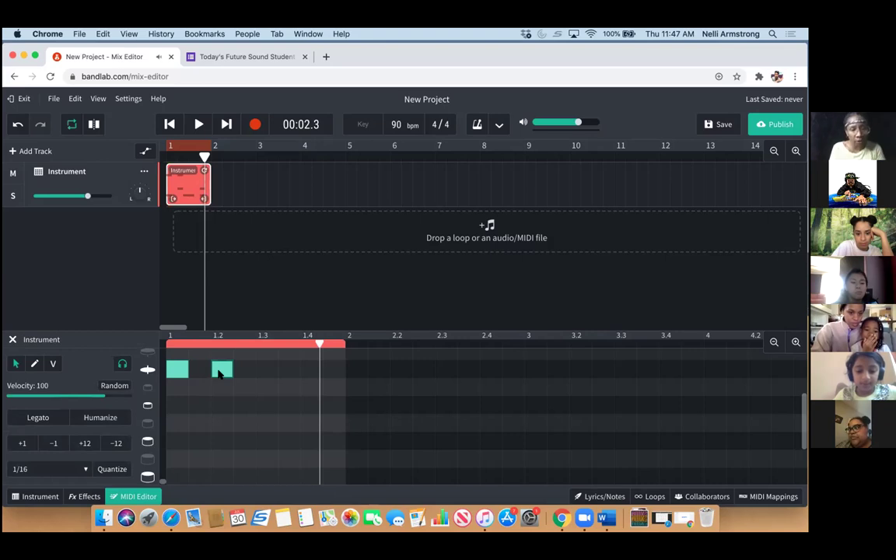
pyautogui.click(266, 371)
pyautogui.click(312, 374)
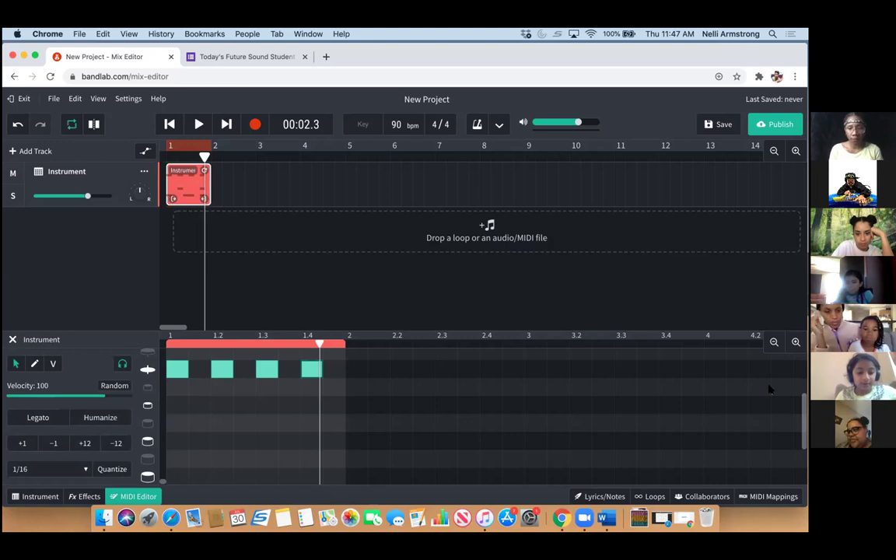
# Return the playhead to the beginning and play back the looped kick, snare and cymbal pattern.
pyautogui.moveTo(804, 412); pyautogui.dragTo(802, 463)
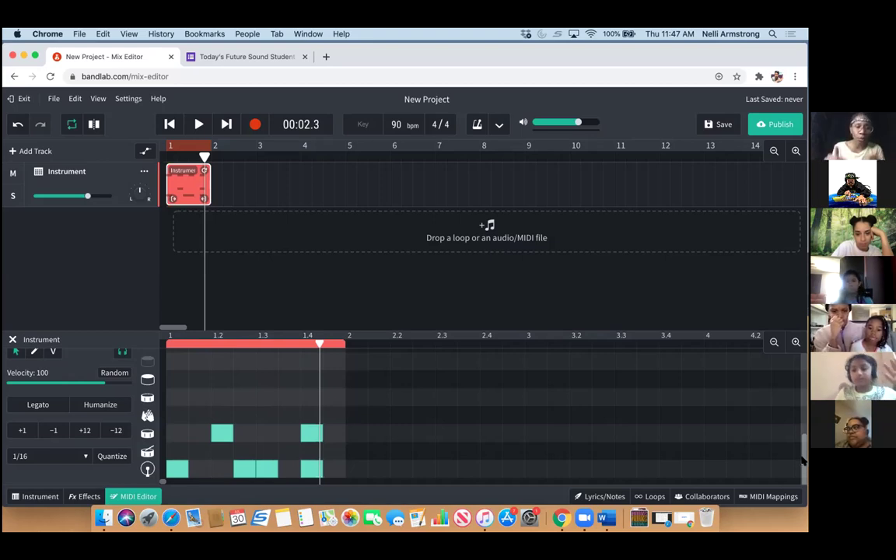
pyautogui.moveTo(803, 459); pyautogui.dragTo(805, 418)
pyautogui.moveTo(805, 381); pyautogui.dragTo(805, 465)
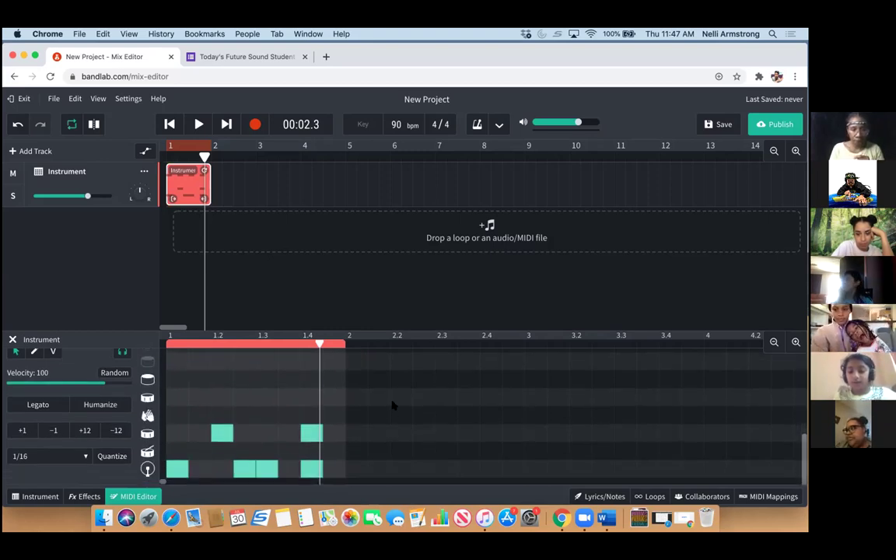
pyautogui.press('Return')
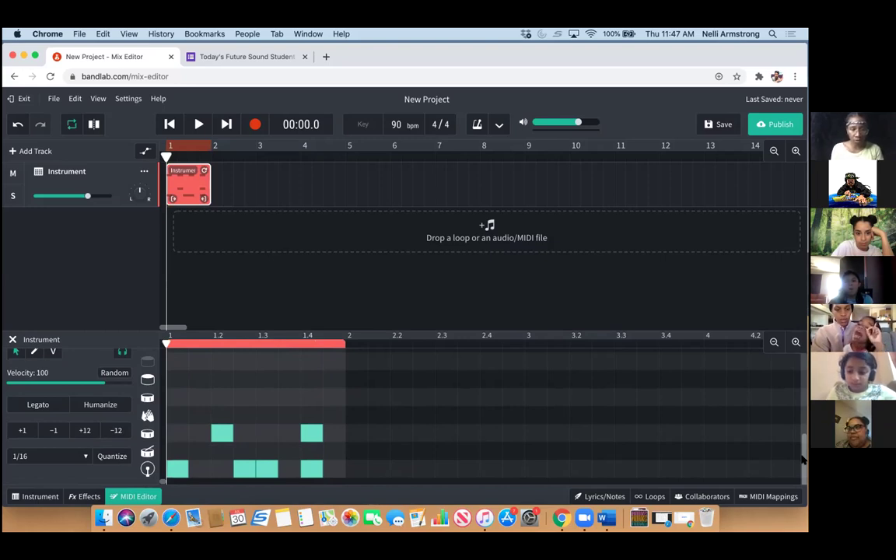
pyautogui.press('space')
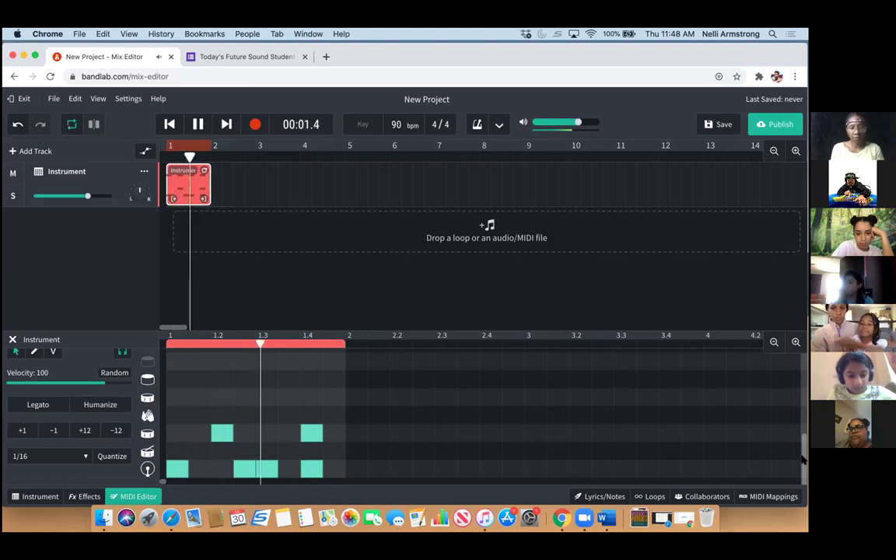
pyautogui.press('space')
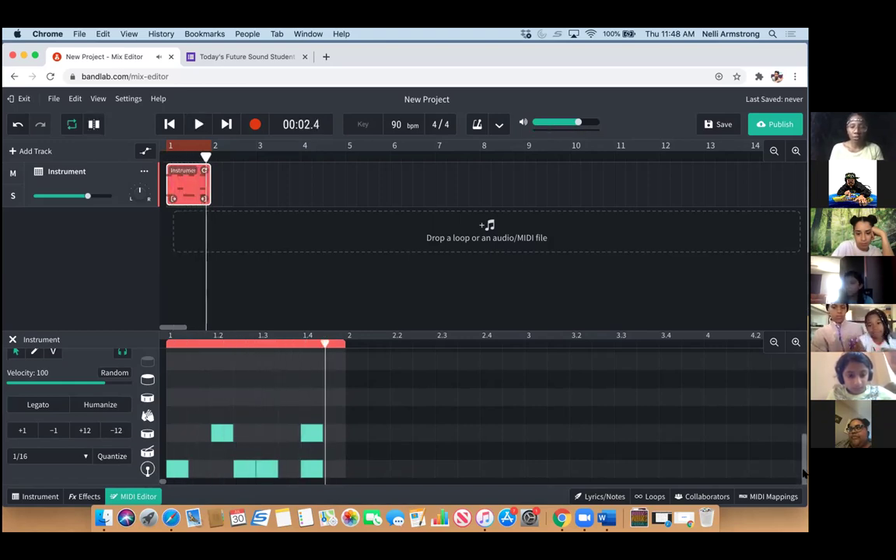
# Fill the four offbeats of bar 1 in the cymbal row with notes to make continuous eighth notes.
pyautogui.moveTo(805, 473); pyautogui.dragTo(804, 437)
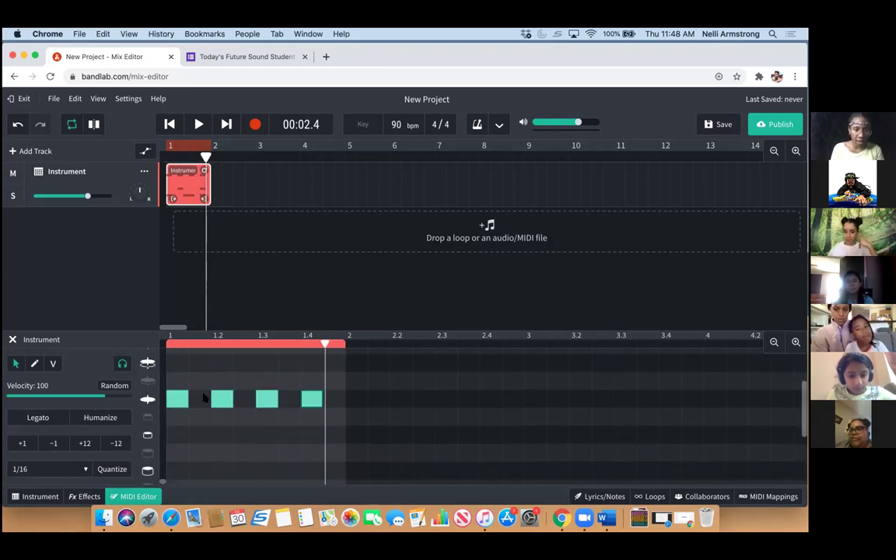
pyautogui.doubleClick(199, 398)
pyautogui.doubleClick(245, 398)
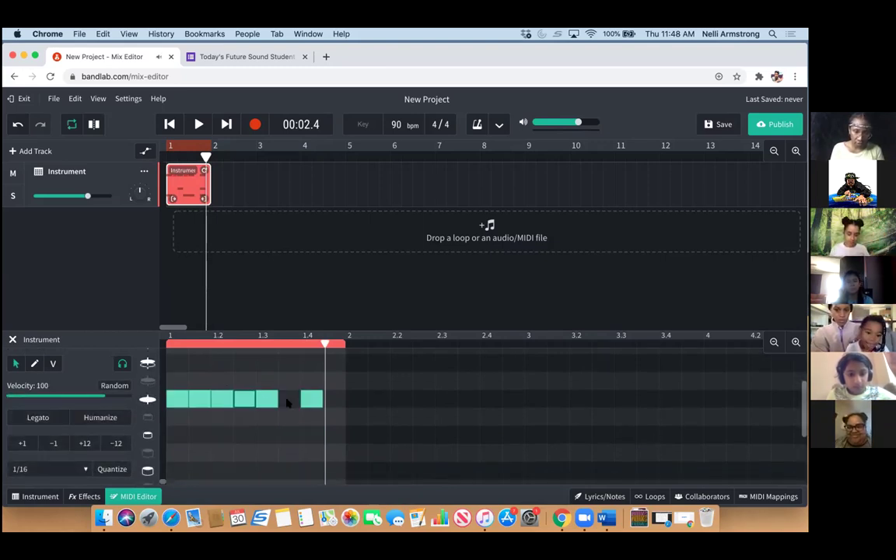
pyautogui.doubleClick(290, 399)
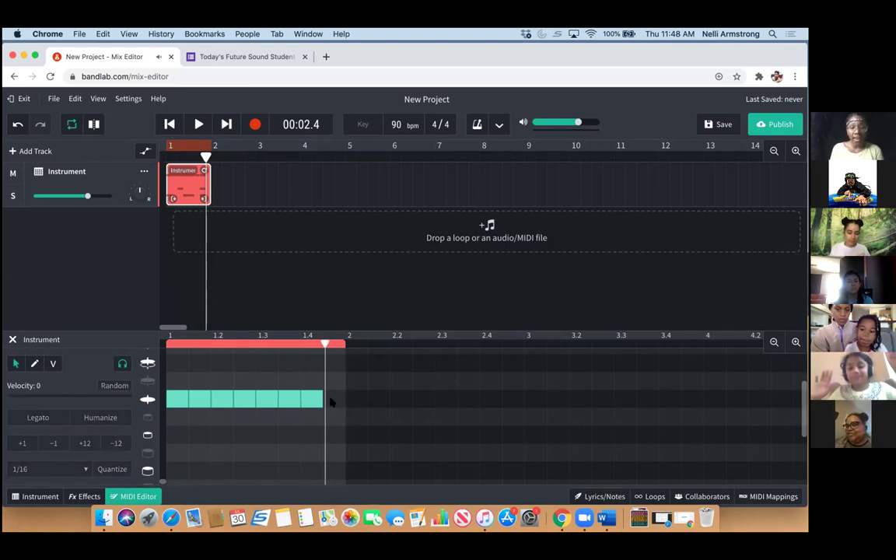
pyautogui.doubleClick(330, 400)
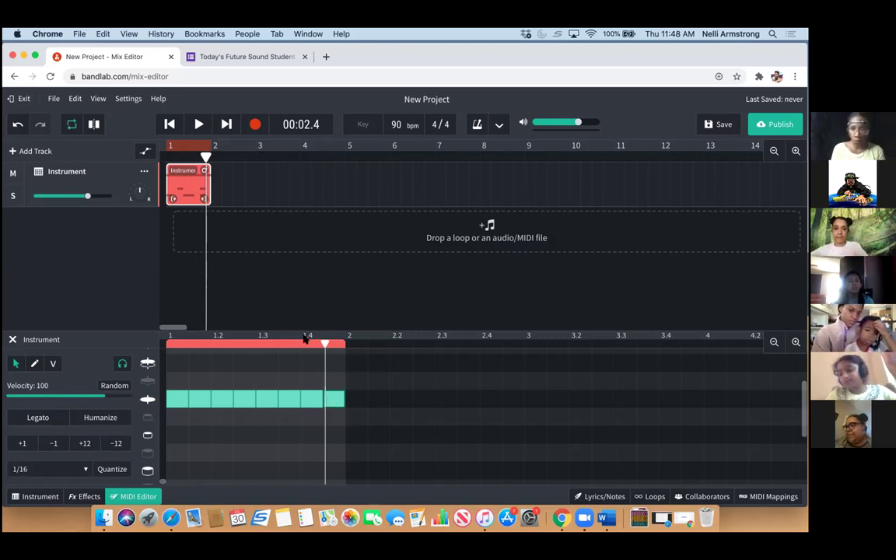
# Return the playhead to the beginning and review the notes in the kick, snare and cymbal rows.
pyautogui.moveTo(803, 420); pyautogui.dragTo(803, 467)
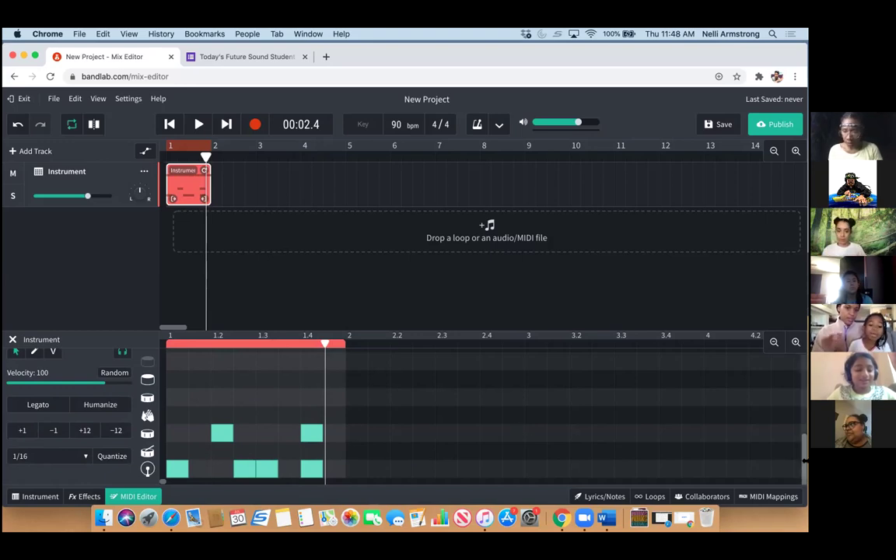
pyautogui.moveTo(804, 461); pyautogui.dragTo(805, 440)
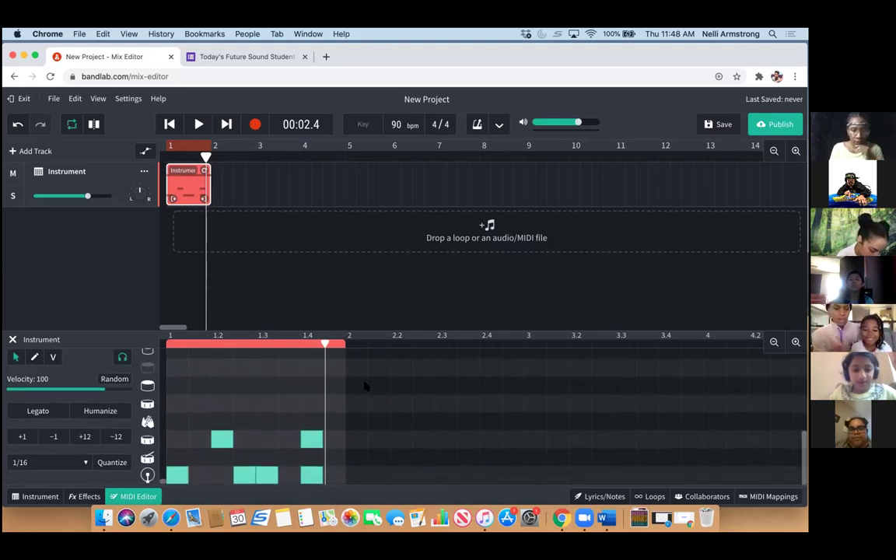
pyautogui.press('Return')
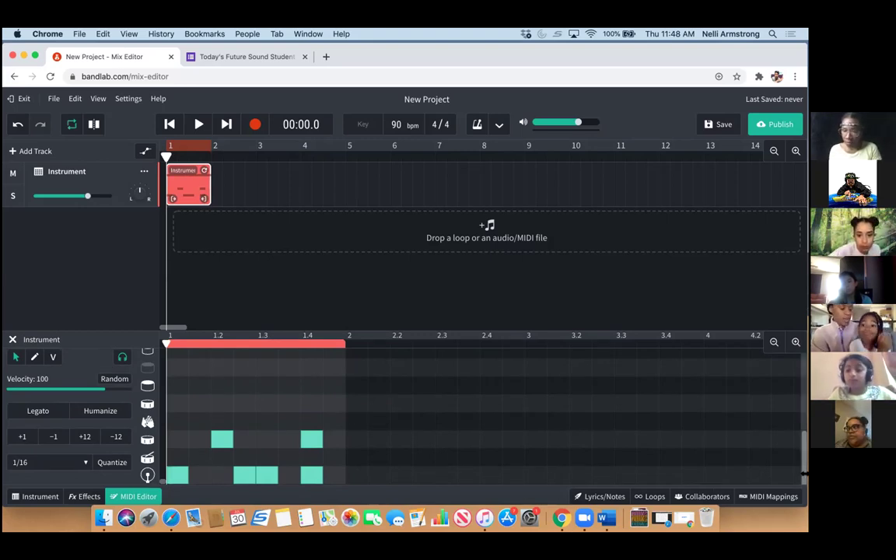
pyautogui.moveTo(805, 474); pyautogui.dragTo(805, 387)
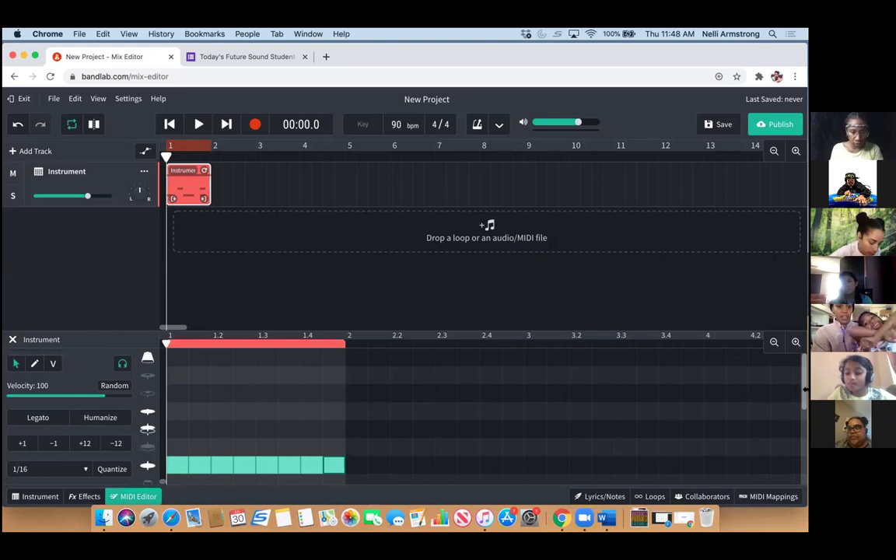
pyautogui.scroll(-3, 762, 385)
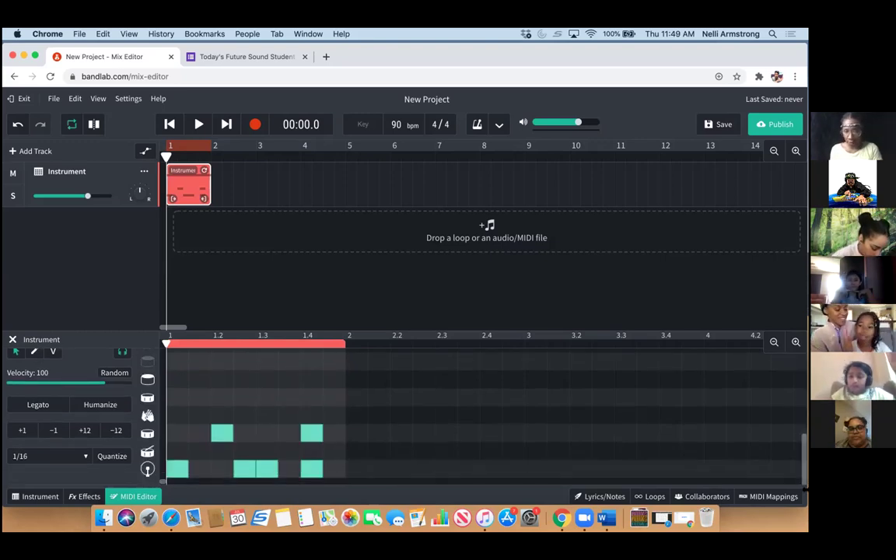
# Play back the looped one-bar kick, snare and cymbal beat, and stop it near the end of the bar.
pyautogui.press('space')
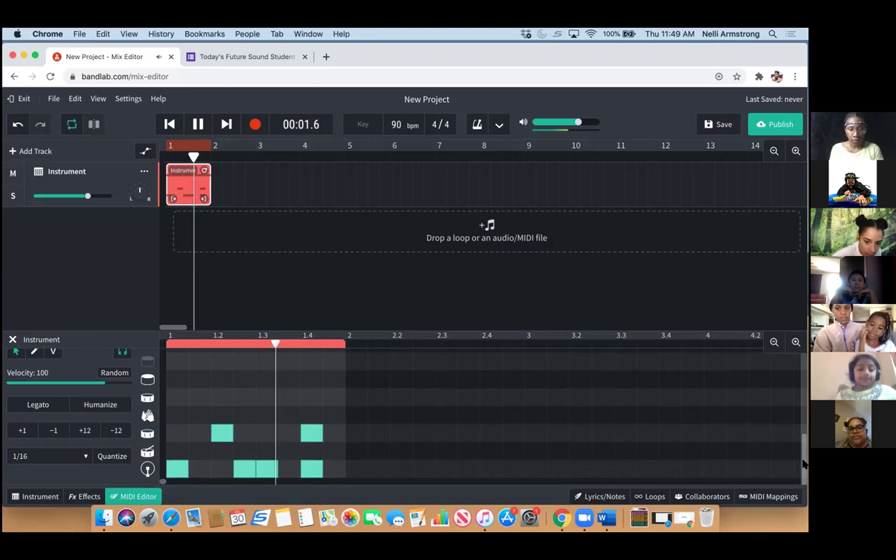
pyautogui.press('space')
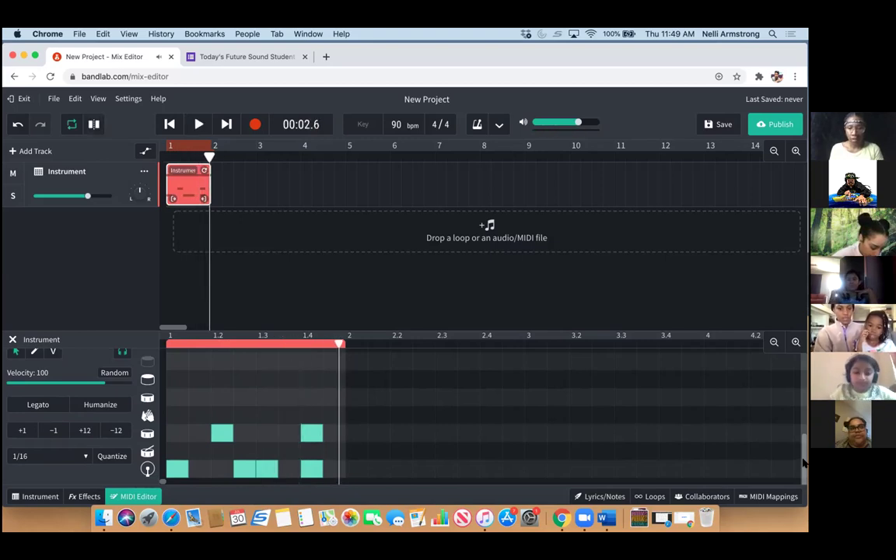
pyautogui.moveTo(804, 451); pyautogui.dragTo(804, 373)
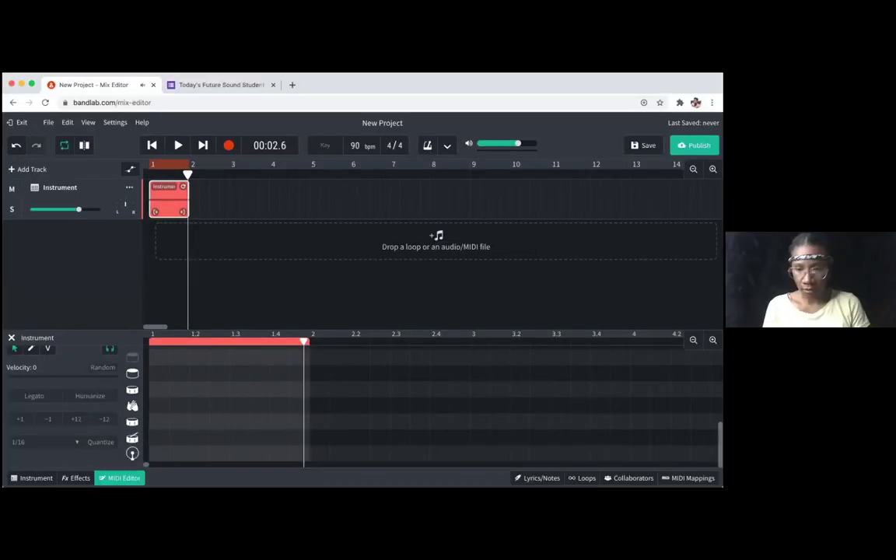
# Delete all eight notes from the cymbal row in bar 1.
pyautogui.scroll(3, 630, 414)
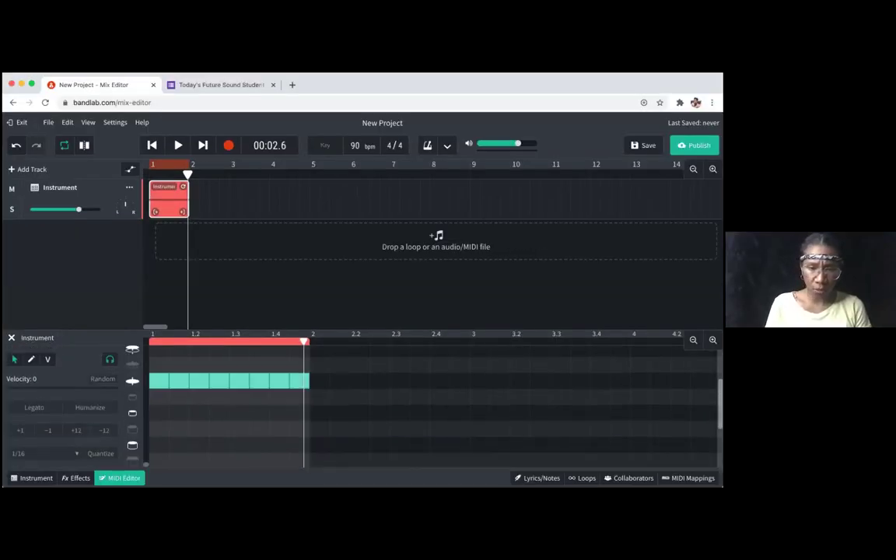
pyautogui.moveTo(327, 383); pyautogui.dragTo(146, 427)
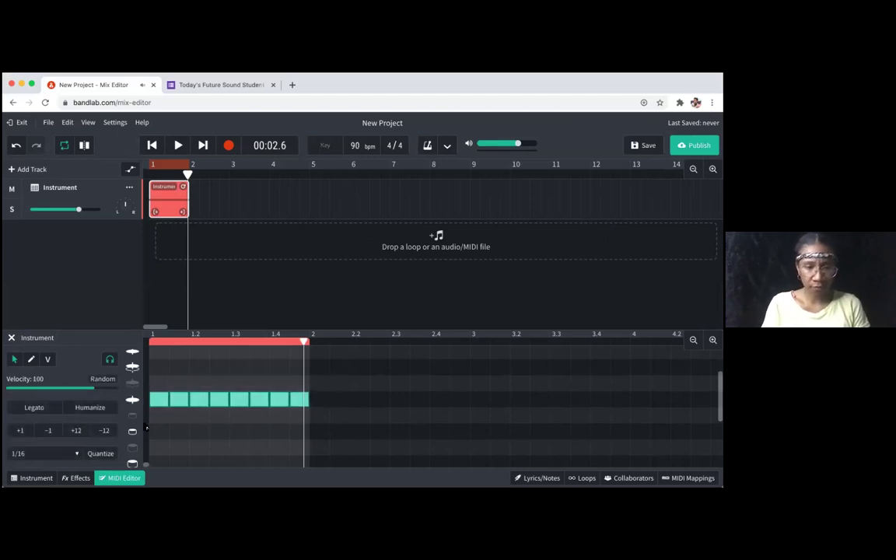
pyautogui.press('Delete')
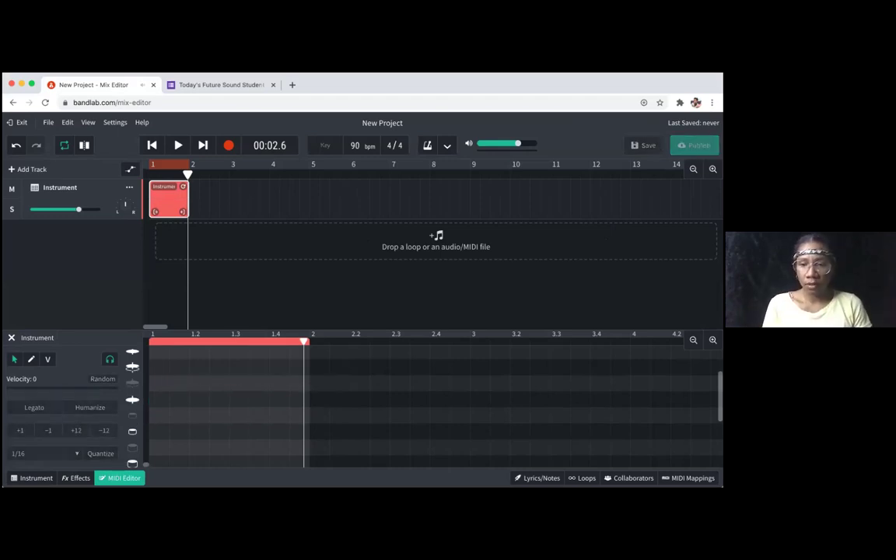
pyautogui.scroll(-2, 132, 450)
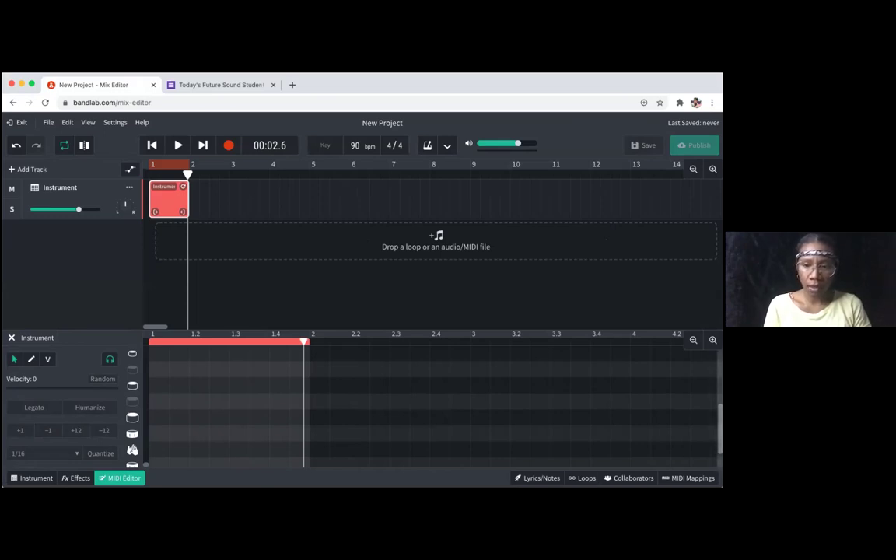
pyautogui.scroll(-3, 168, 451)
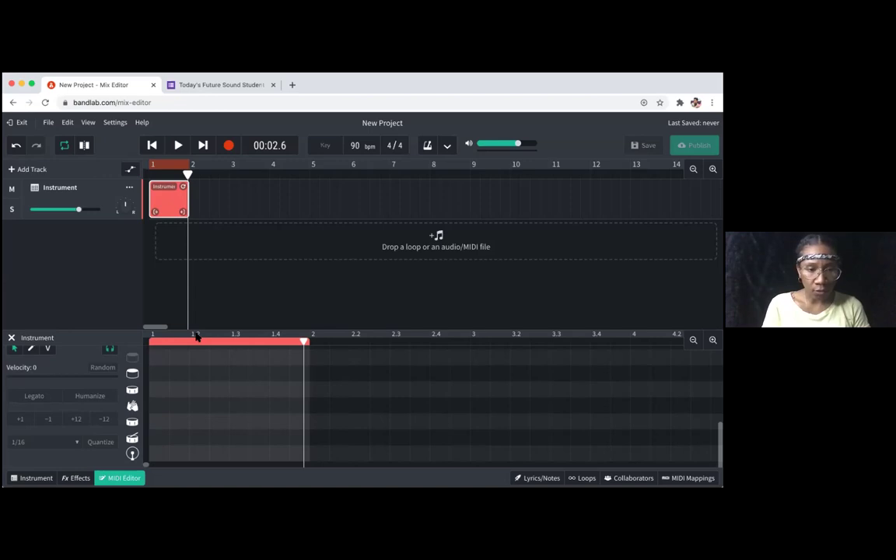
pyautogui.click(197, 421)
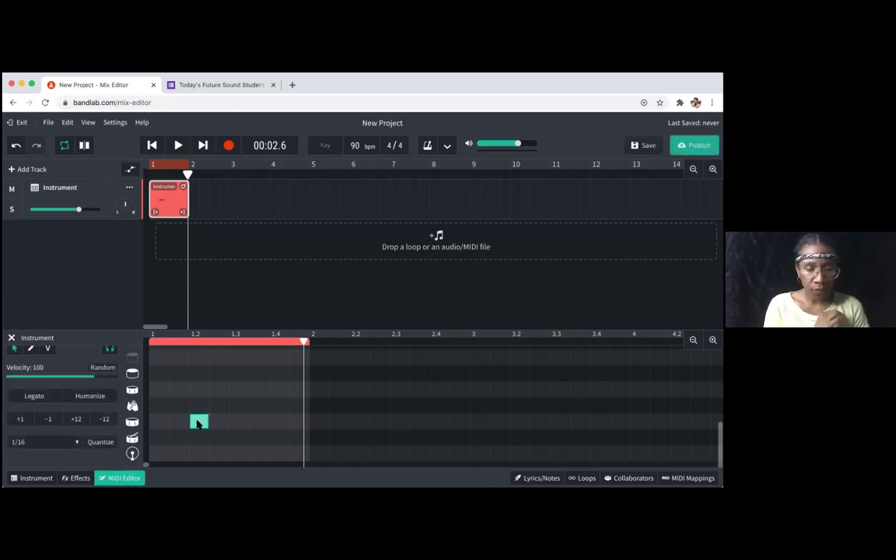
pyautogui.click(274, 426)
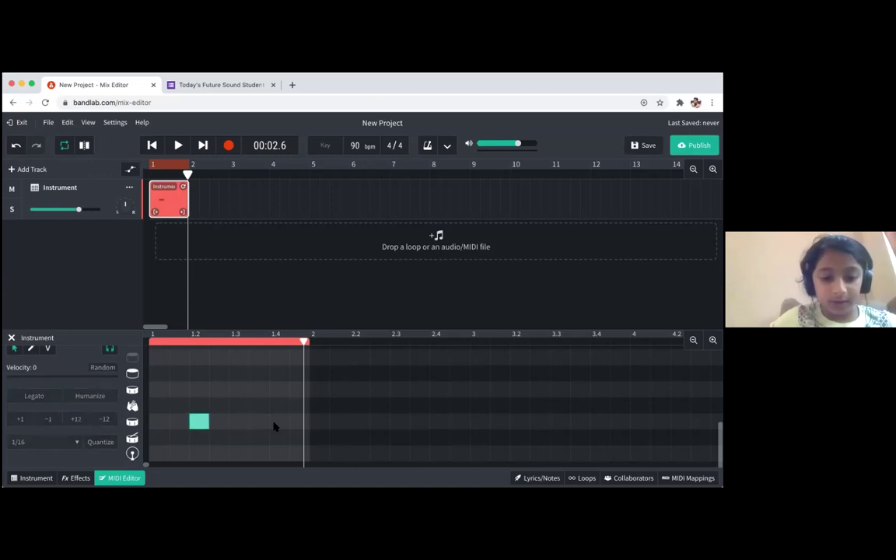
pyautogui.click(196, 420)
pyautogui.press('Delete')
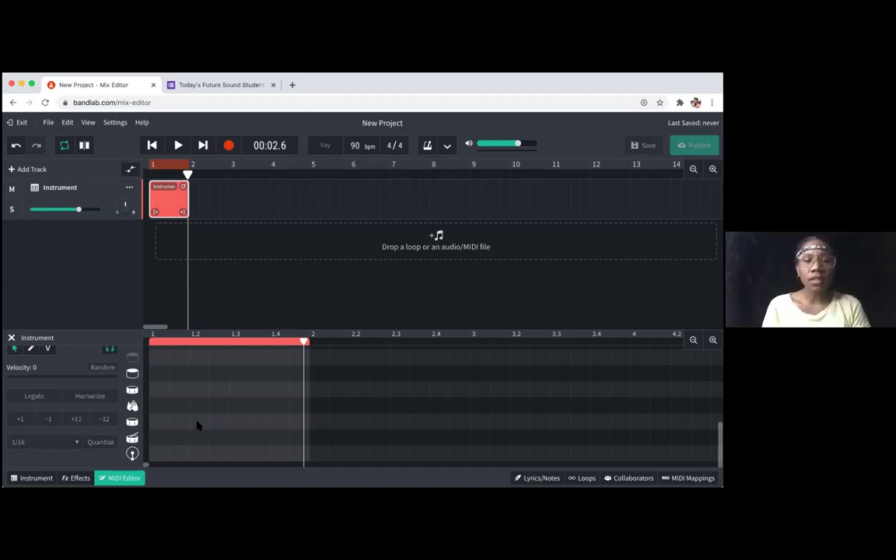
# Add snare notes on beats 2 and 4 of bar 1, and kick notes on beat 1 and the offbeats after beats 2 and 3.
pyautogui.click(196, 426)
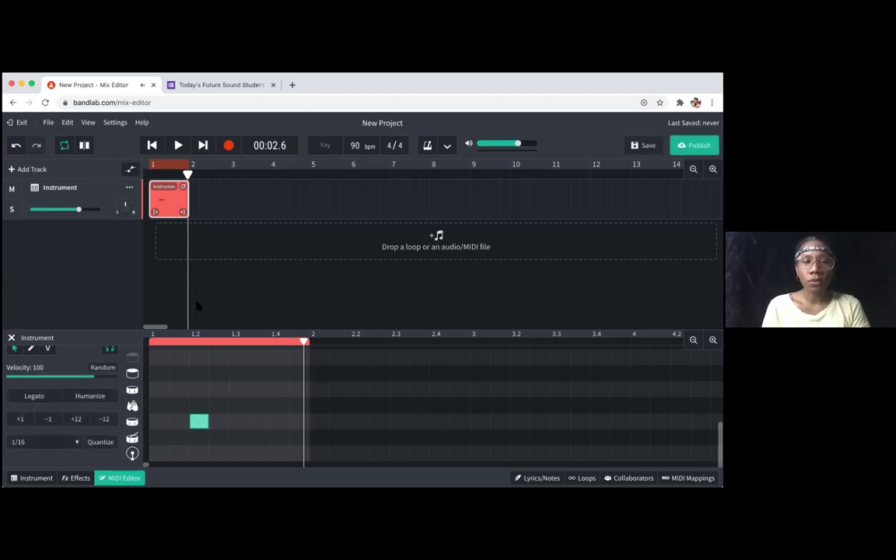
pyautogui.click(276, 423)
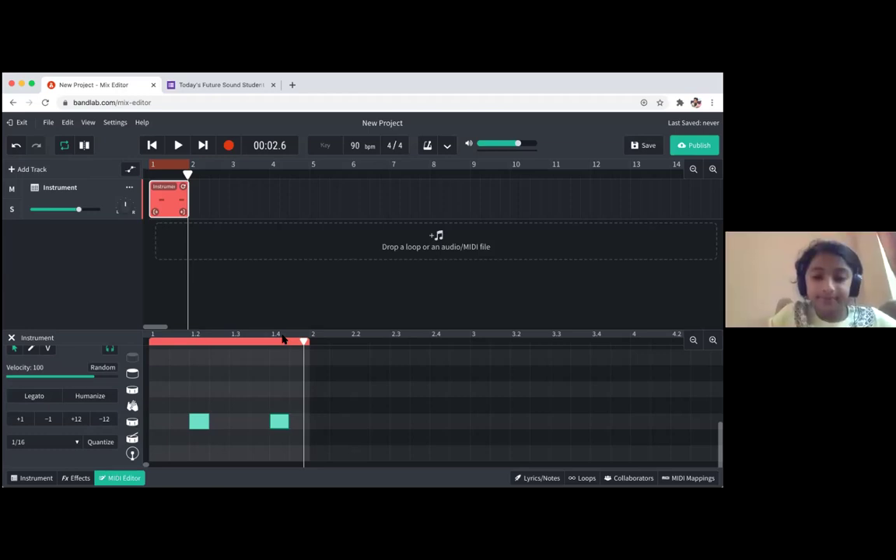
pyautogui.click(156, 457)
pyautogui.doubleClick(156, 457)
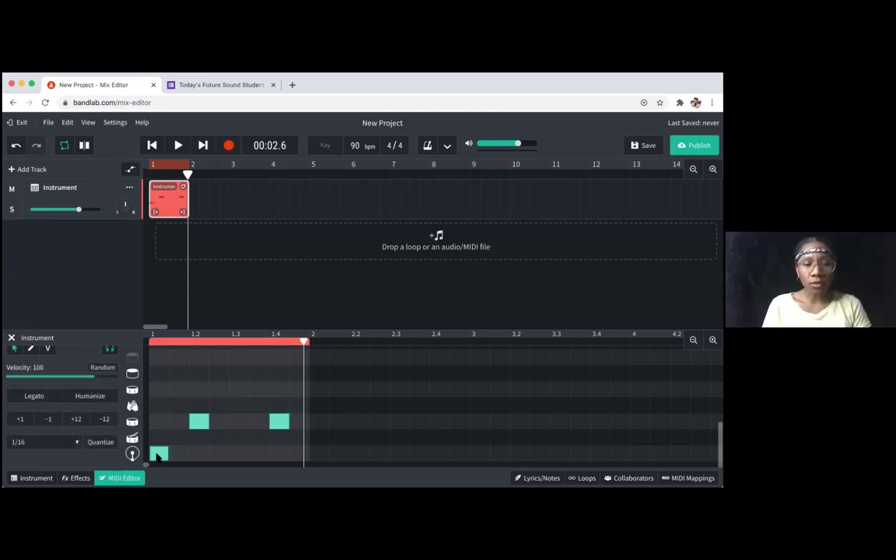
pyautogui.doubleClick(218, 455)
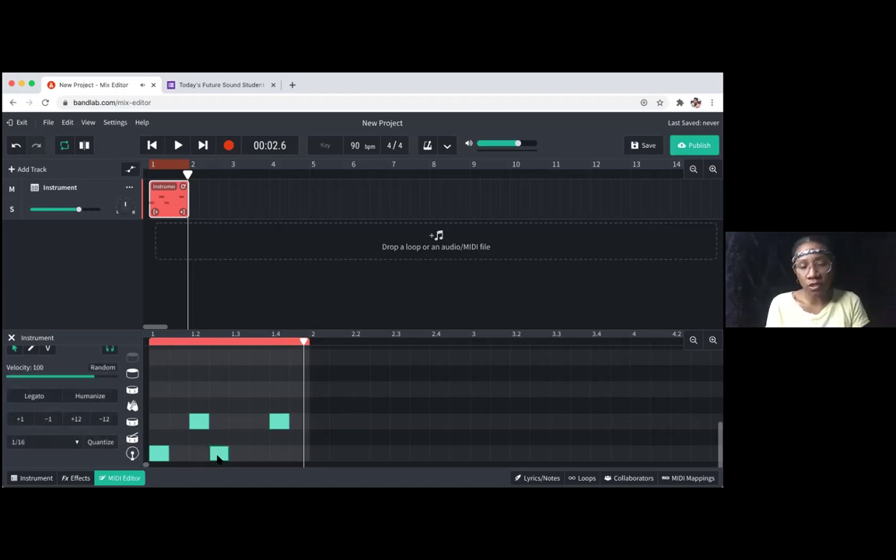
pyautogui.doubleClick(259, 454)
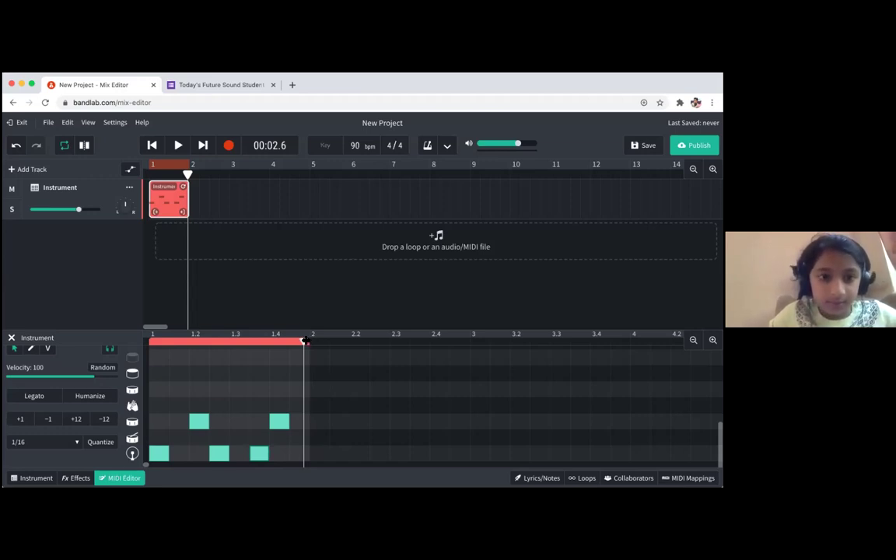
# Play back the looped kick and snare pattern and stop it.
pyautogui.press('space')
pyautogui.press('space')
pyautogui.press('space')
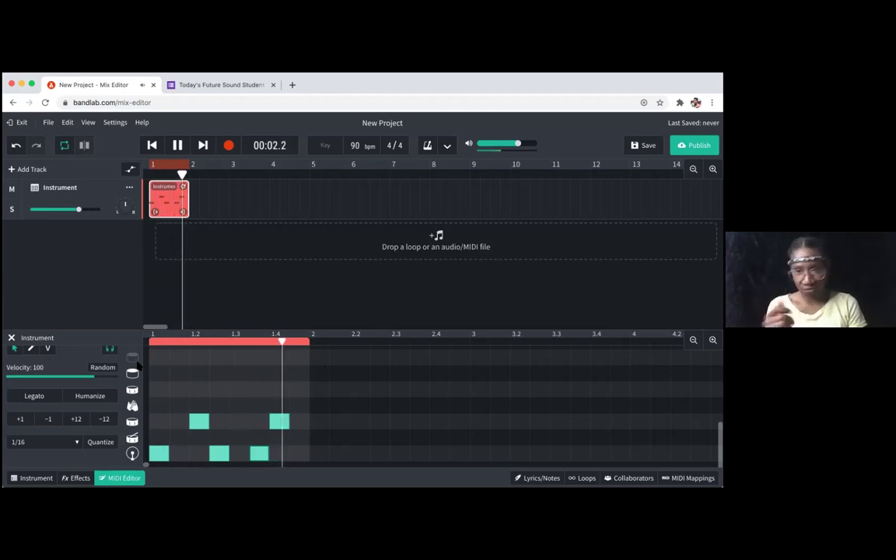
pyautogui.press('space')
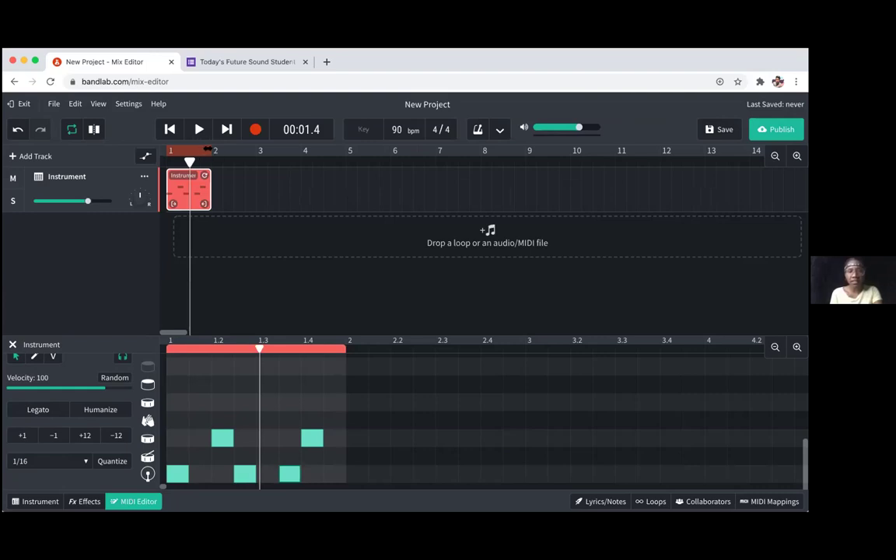
# Try extending the cycle region through bar 4, shrink it back to bar 1, and replay the loop.
pyautogui.moveTo(199, 150); pyautogui.dragTo(345, 153)
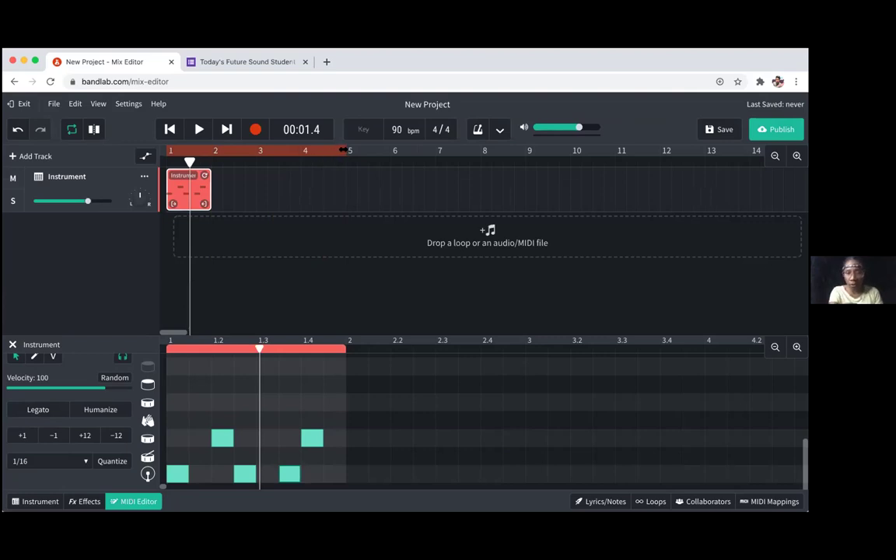
pyautogui.moveTo(343, 150)
pyautogui.mouseDown()
pyautogui.moveTo(311, 147)
pyautogui.moveTo(362, 148)
pyautogui.moveTo(196, 146)
pyautogui.mouseUp()
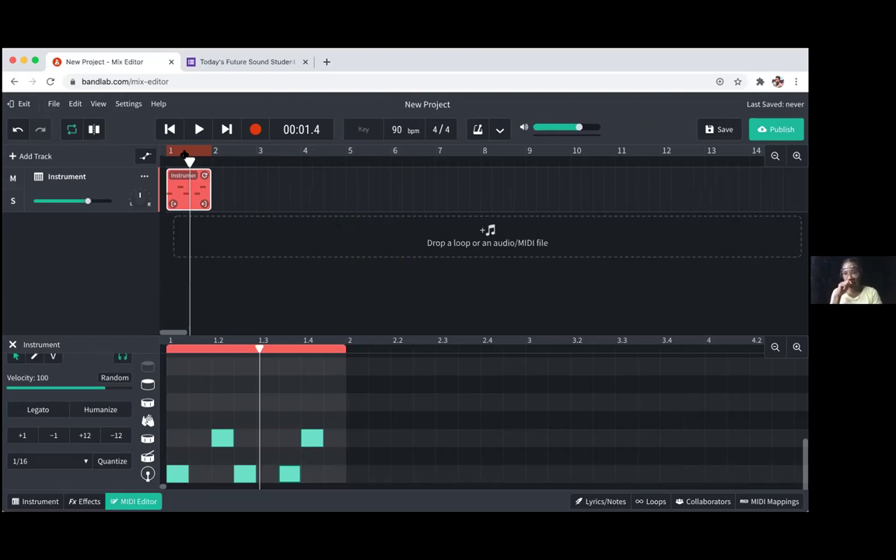
pyautogui.press('space')
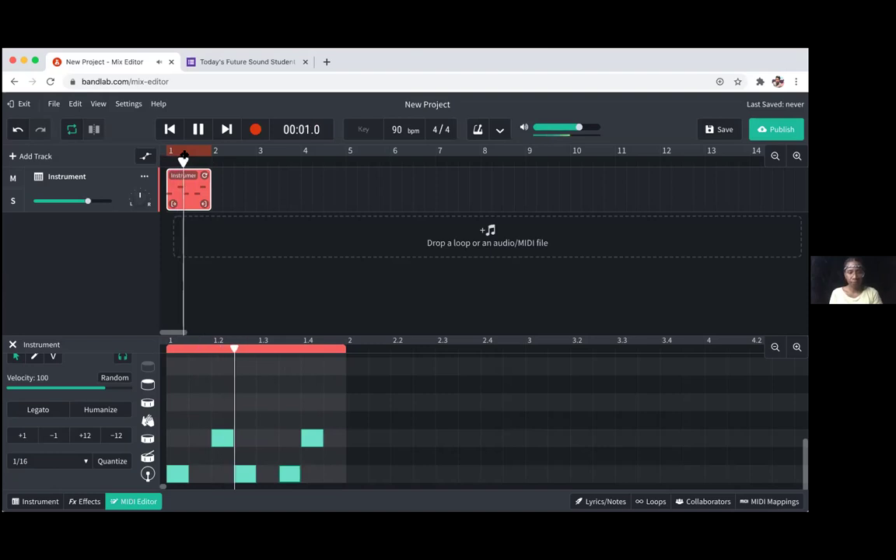
pyautogui.press('space')
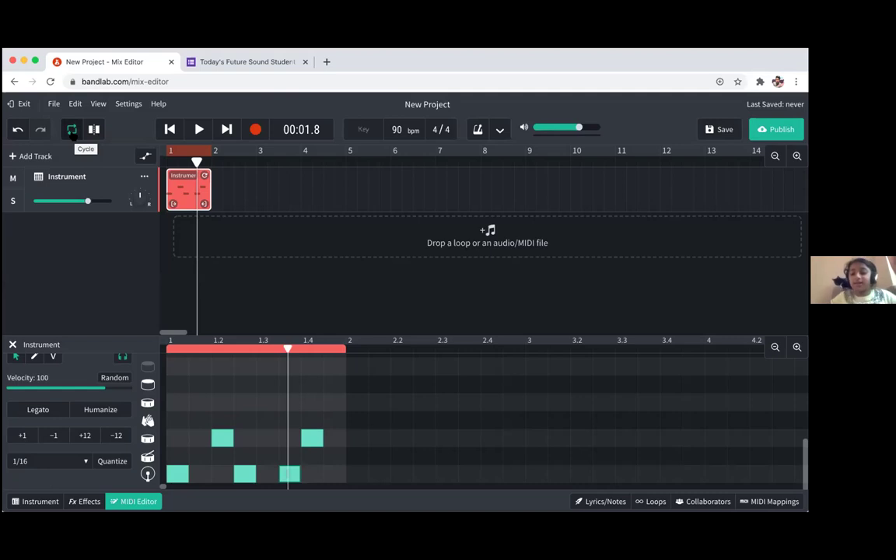
# Return the playhead to the start of bar 1, switching the cycle off and back on.
pyautogui.click(72, 131)
pyautogui.click(167, 150)
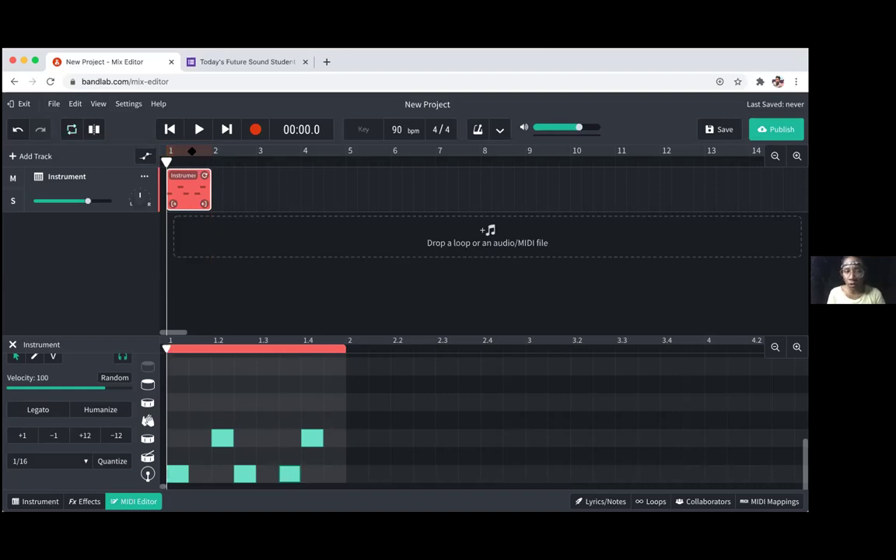
pyautogui.click(193, 151)
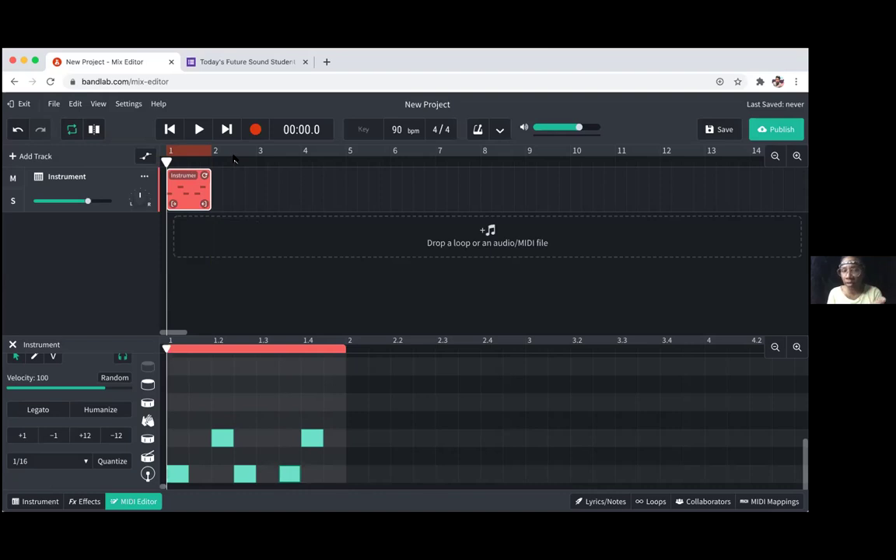
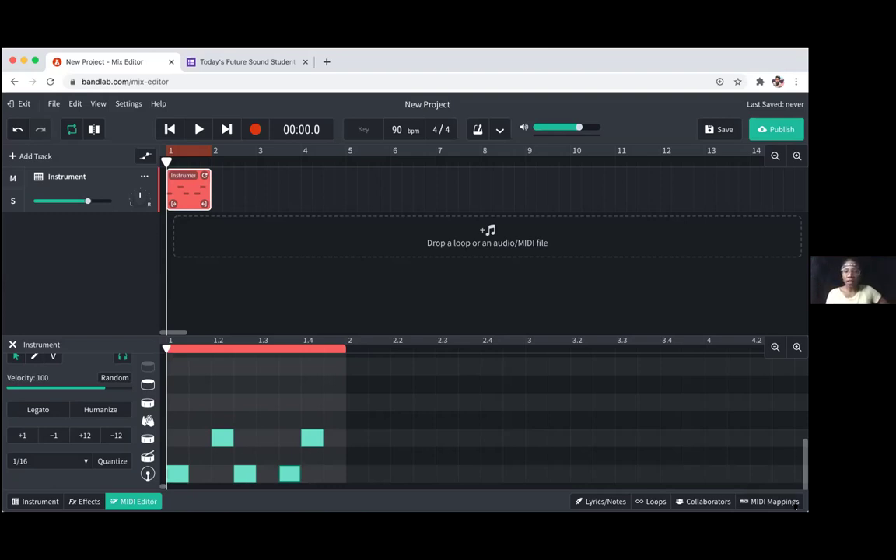
pyautogui.moveTo(805, 479); pyautogui.dragTo(805, 404)
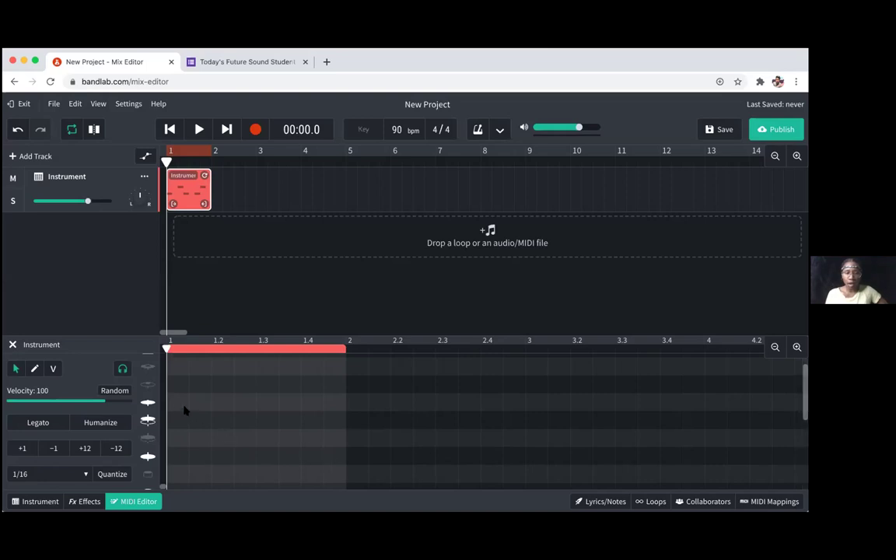
pyautogui.click(176, 402)
pyautogui.doubleClick(178, 402)
pyautogui.doubleClick(199, 402)
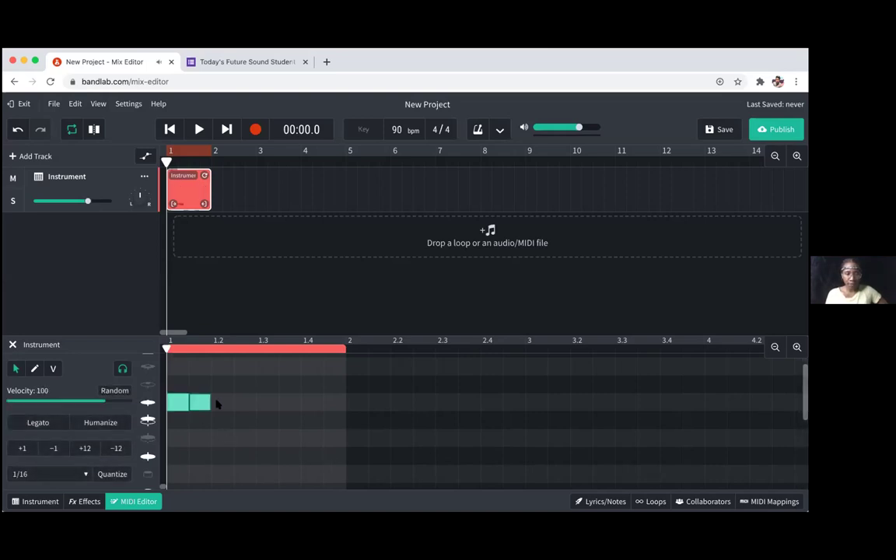
pyautogui.click(198, 403)
pyautogui.press('Delete')
pyautogui.doubleClick(178, 402)
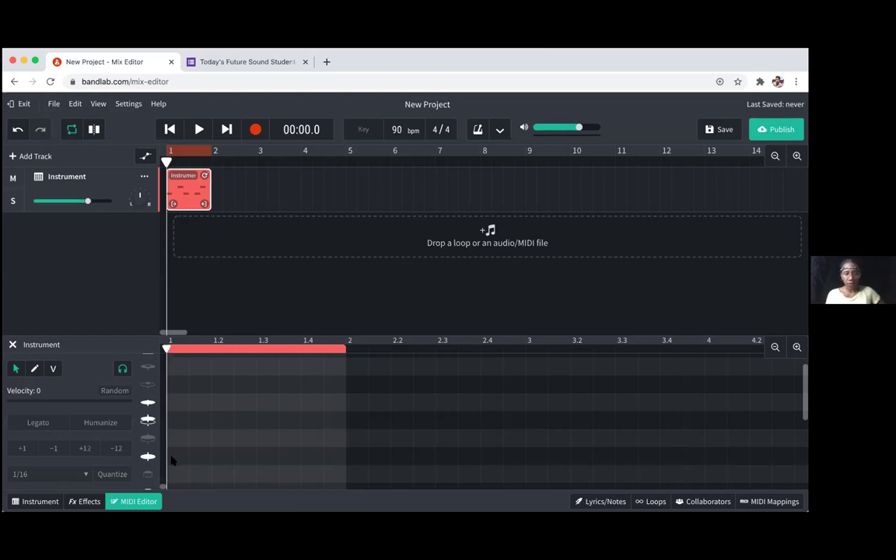
# Fill bar 1 of the cymbal row just above the toms with eight consecutive eighth notes.
pyautogui.click(176, 457)
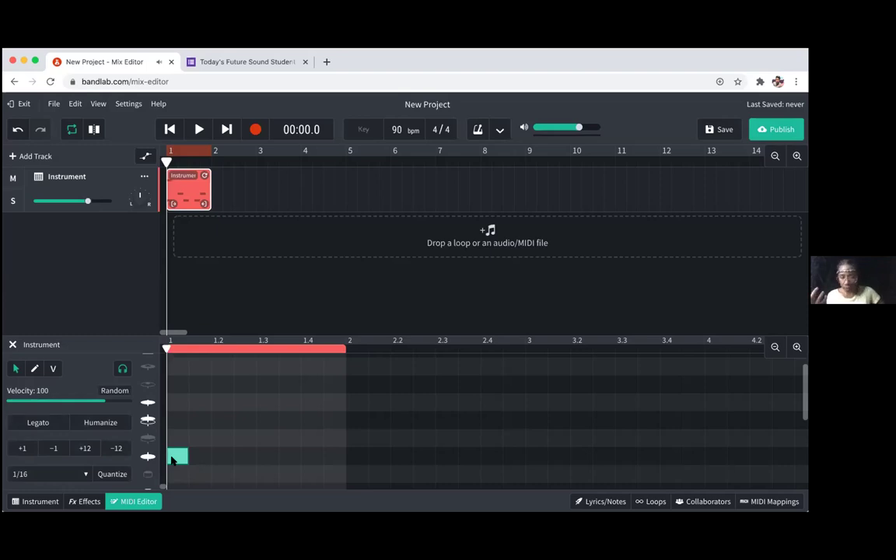
pyautogui.click(197, 458)
pyautogui.click(199, 457)
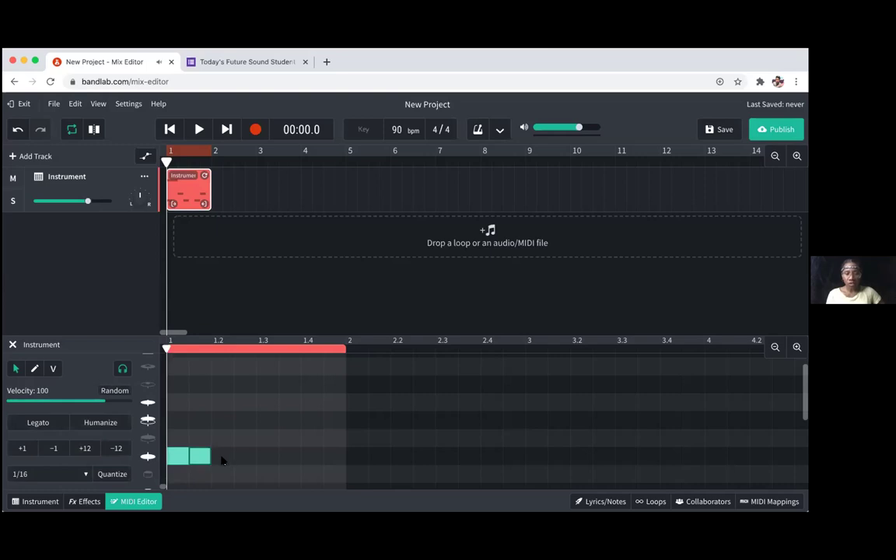
pyautogui.click(221, 458)
pyautogui.click(244, 458)
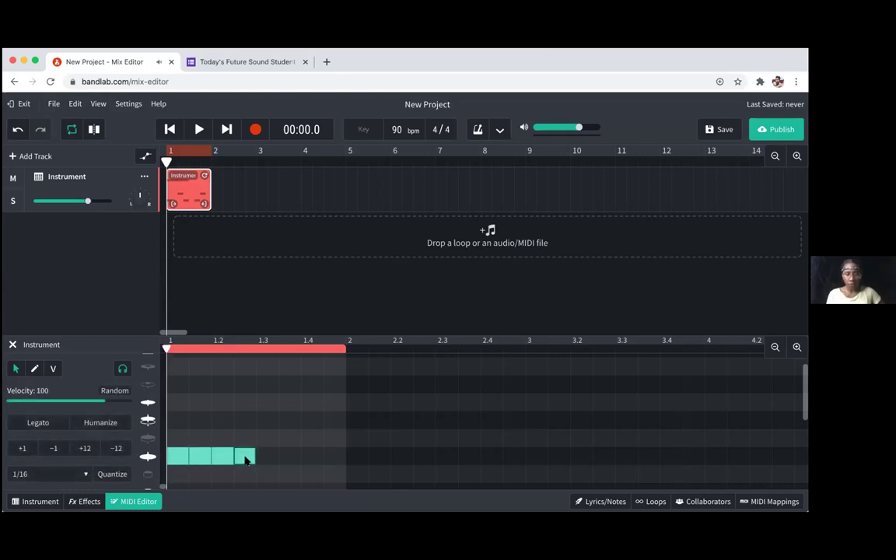
pyautogui.click(267, 457)
pyautogui.click(289, 457)
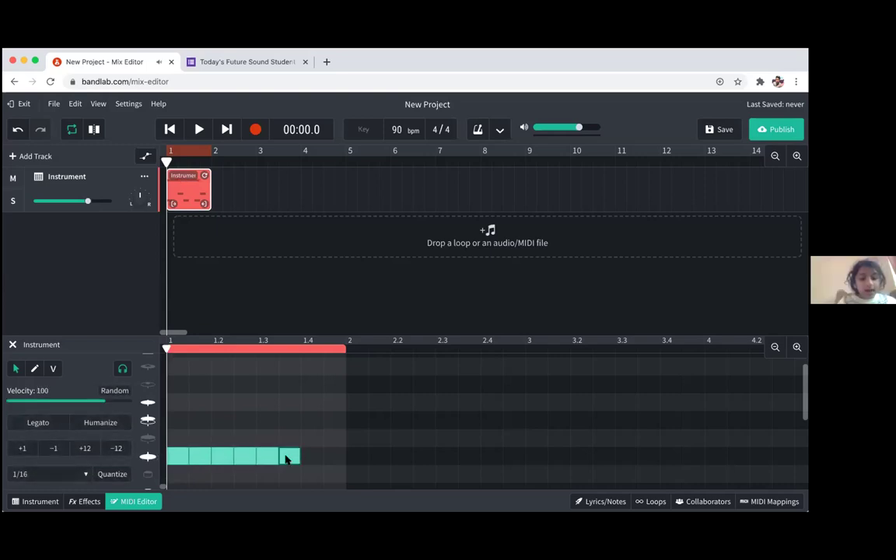
pyautogui.click(311, 457)
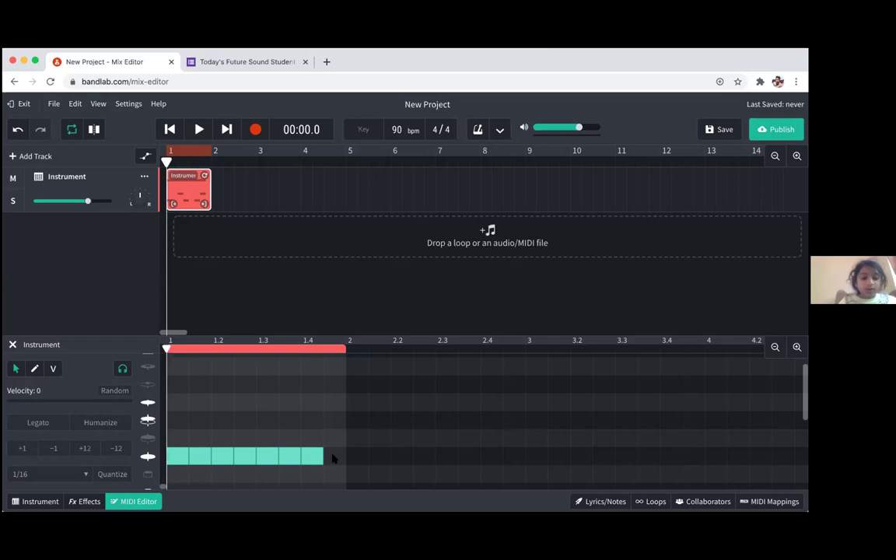
pyautogui.click(334, 457)
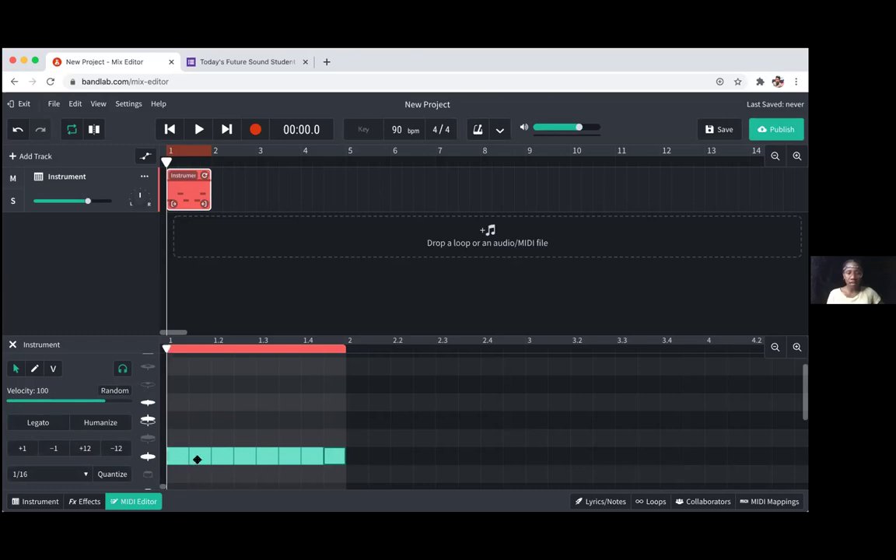
# Remove every second note from the eighth-note cymbal row in bar 1, leaving only the notes on the four beats.
pyautogui.doubleClick(200, 459)
pyautogui.doubleClick(246, 458)
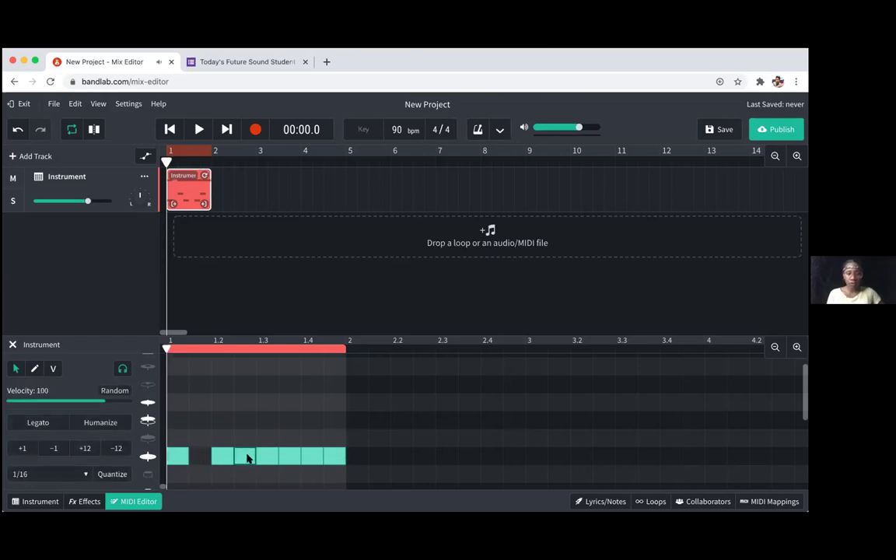
pyautogui.doubleClick(290, 458)
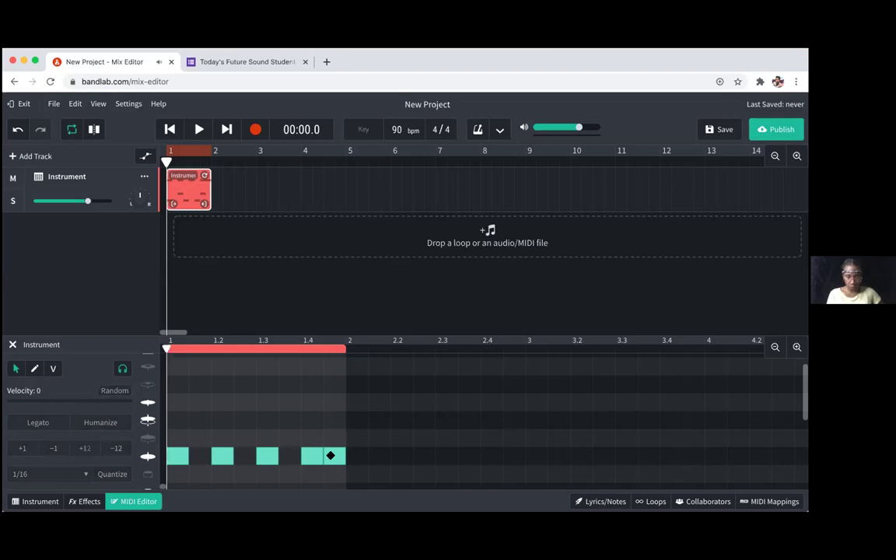
pyautogui.doubleClick(329, 458)
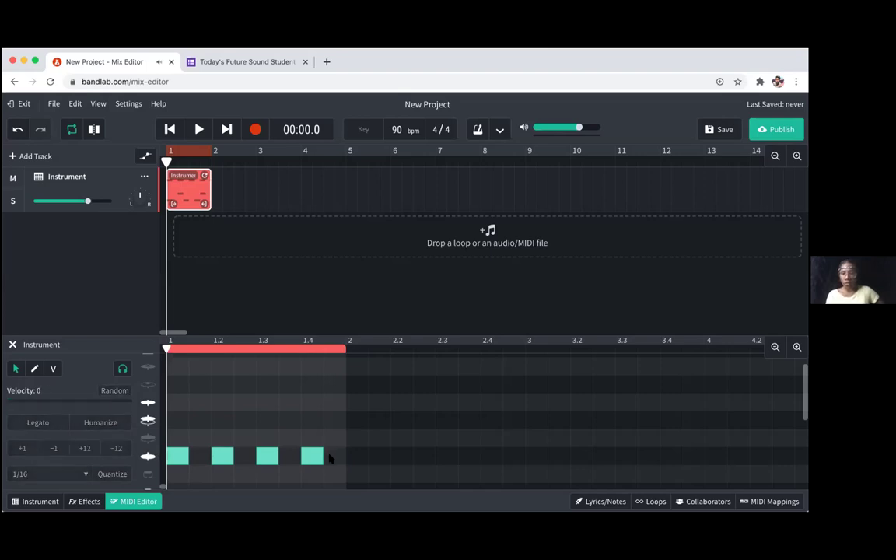
# Refill the four off-beat gaps in bar 1's cymbal row to make eight consecutive eighth notes again.
pyautogui.doubleClick(199, 457)
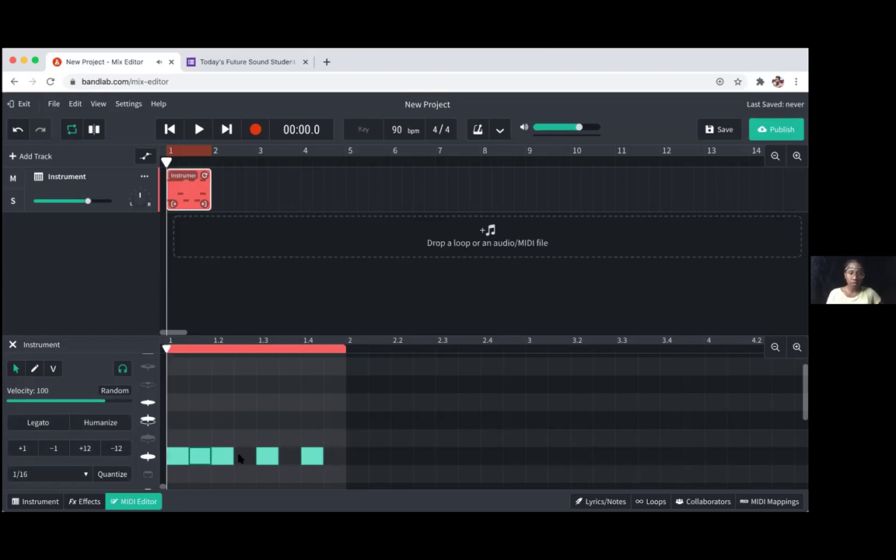
pyautogui.doubleClick(241, 457)
pyautogui.doubleClick(288, 456)
pyautogui.doubleClick(335, 457)
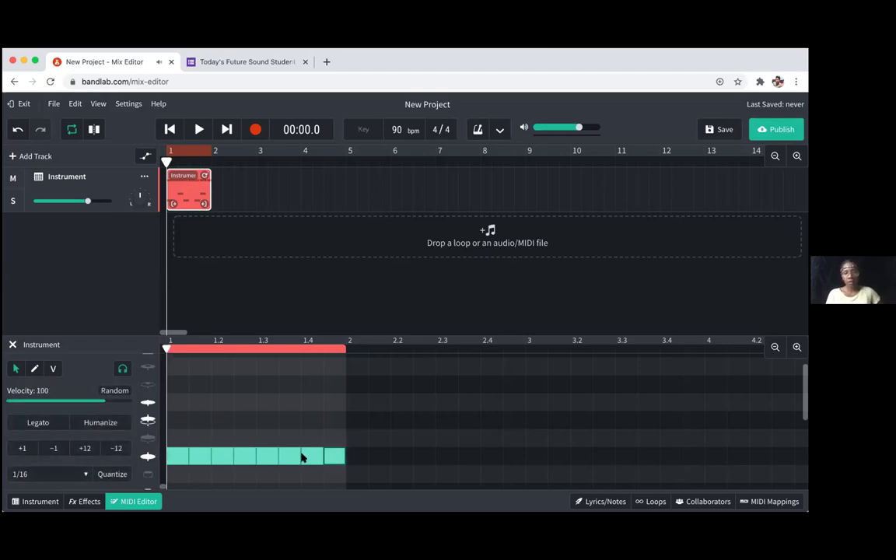
pyautogui.doubleClick(310, 457)
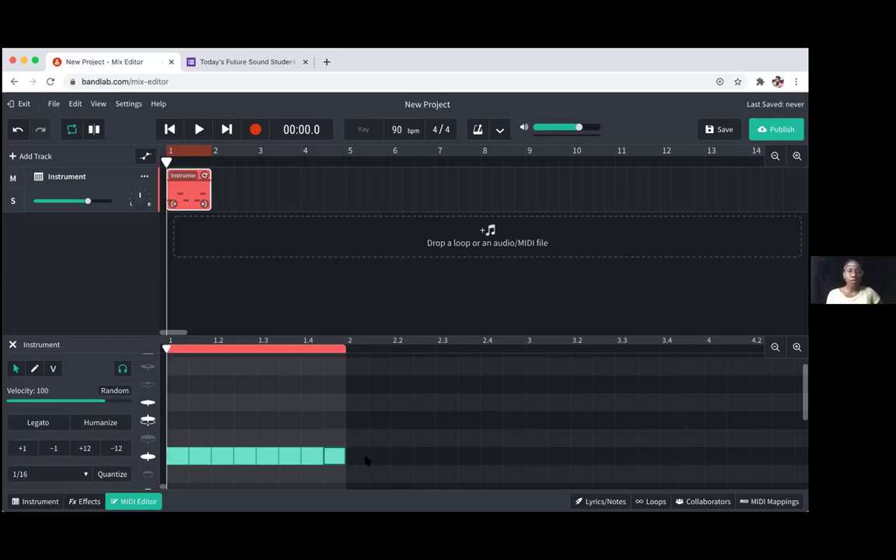
# Play back the one-bar loop with the full eighth-note cymbal row and stop it.
pyautogui.press('space')
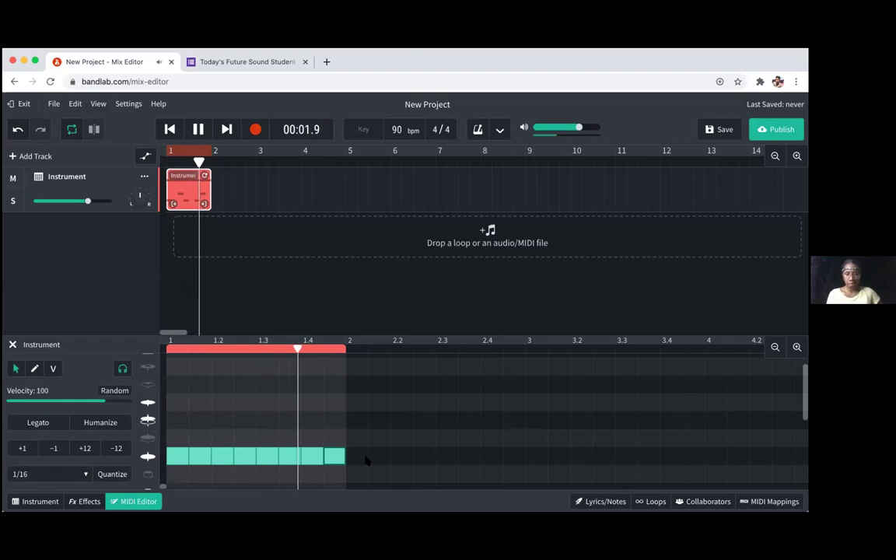
pyautogui.press('space')
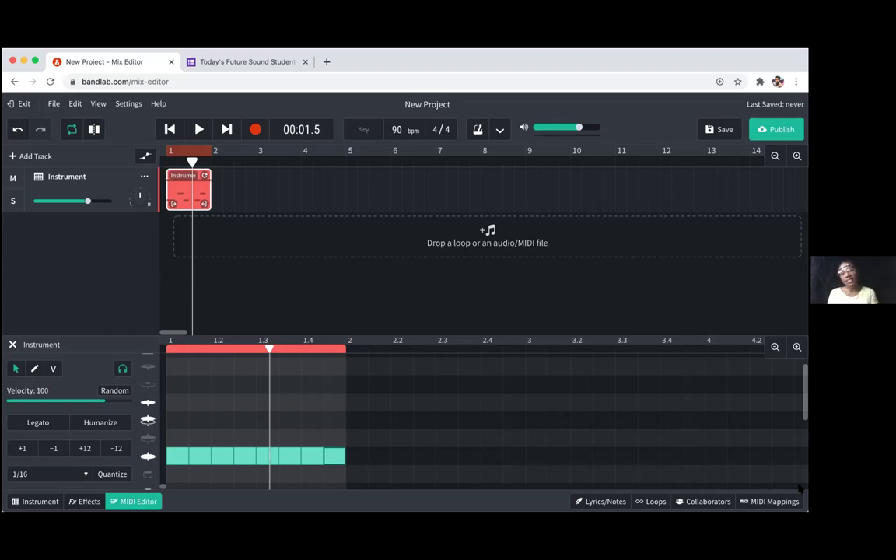
# Loop the drum region through the end of bar 4 and extend the cycle region to match.
pyautogui.moveTo(805, 420); pyautogui.dragTo(805, 483)
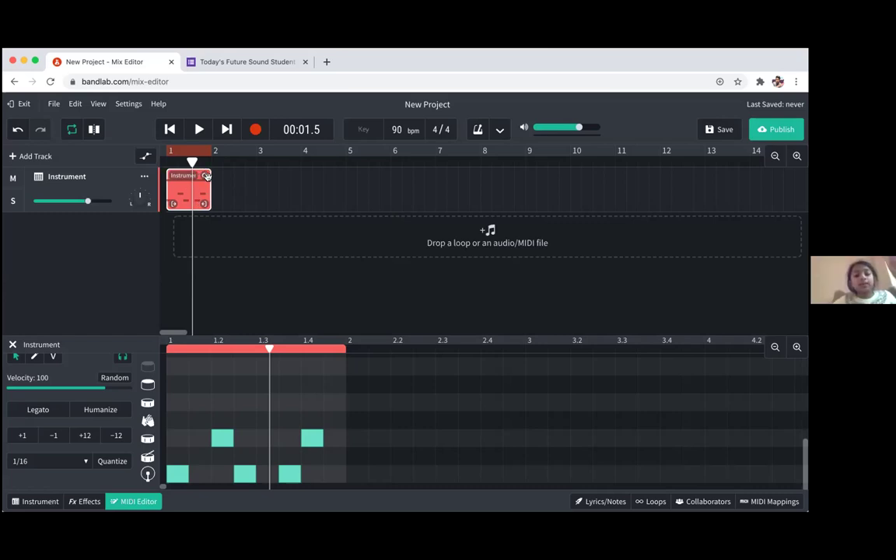
pyautogui.moveTo(202, 175); pyautogui.dragTo(338, 174)
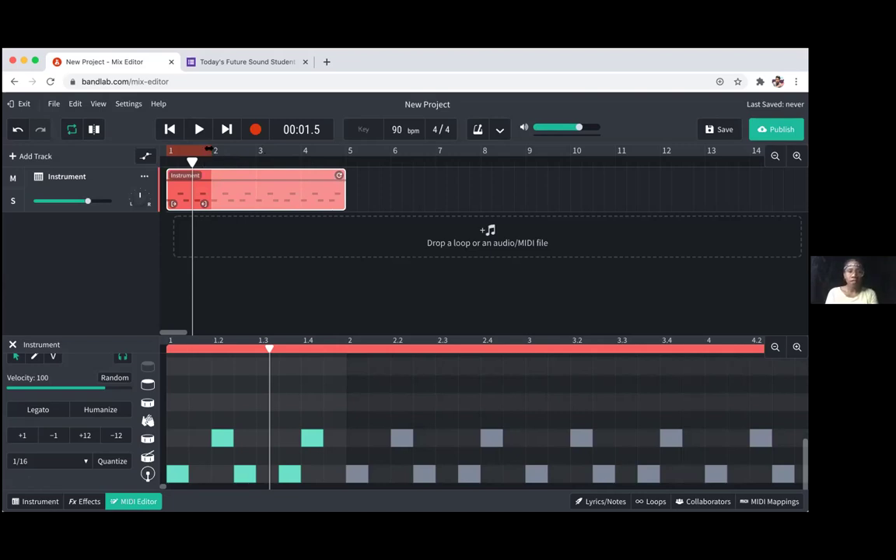
pyautogui.moveTo(208, 150); pyautogui.dragTo(348, 157)
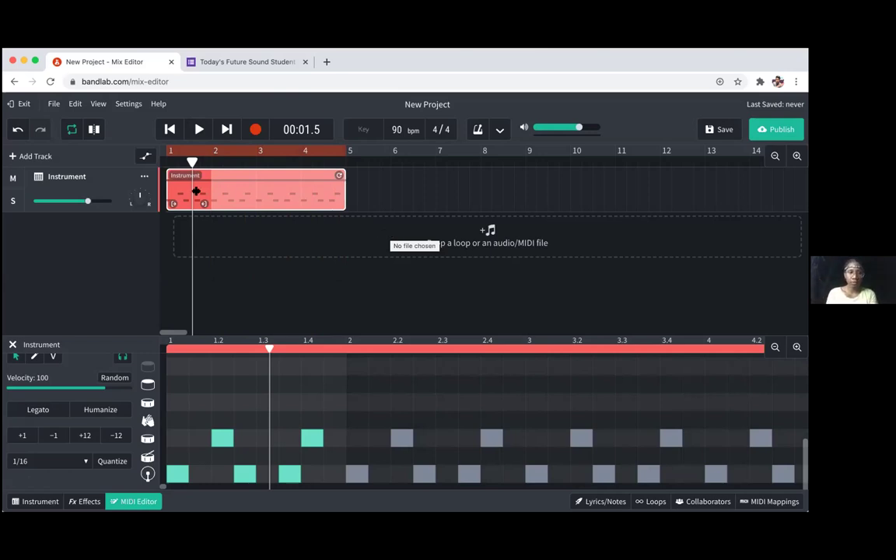
# Play the four-bar drum loop from the start of bar 1, stop it, and return the playhead to the start.
pyautogui.moveTo(193, 161); pyautogui.dragTo(166, 161)
pyautogui.press('space')
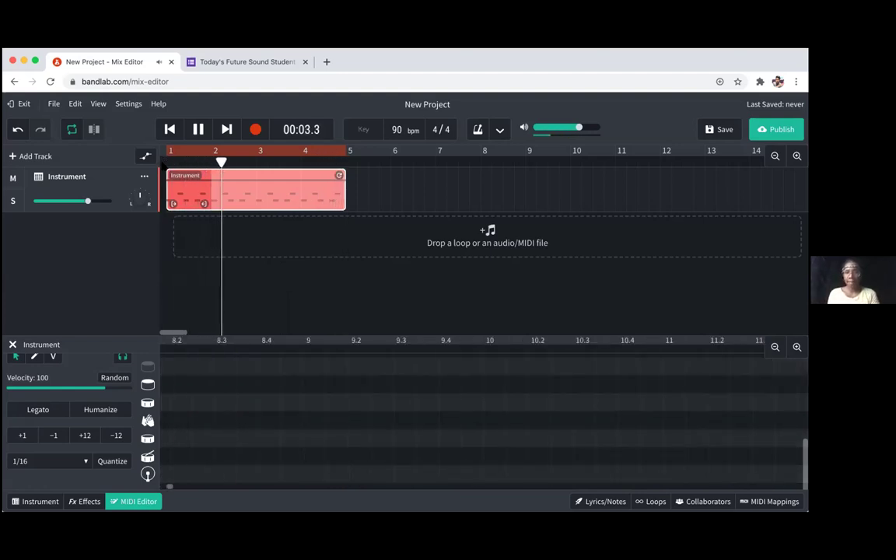
pyautogui.press('space')
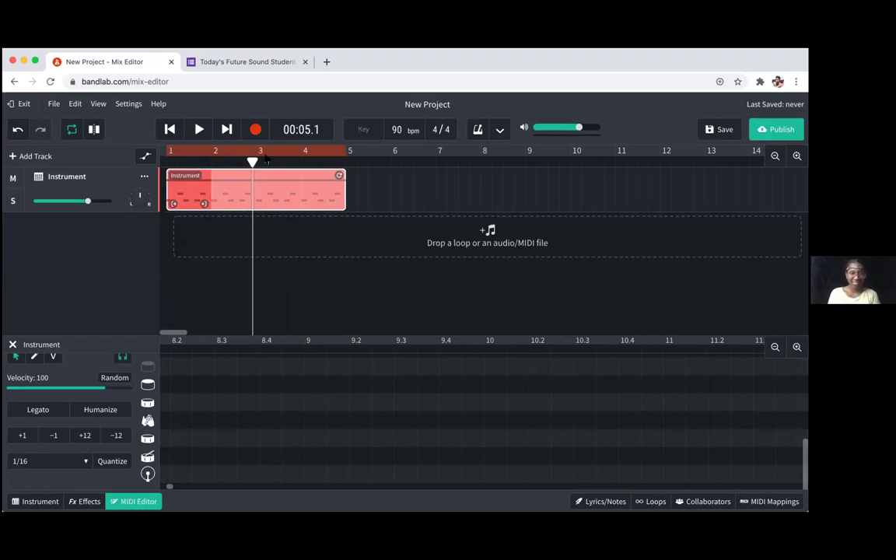
pyautogui.click(236, 158)
pyautogui.moveTo(236, 159); pyautogui.dragTo(144, 148)
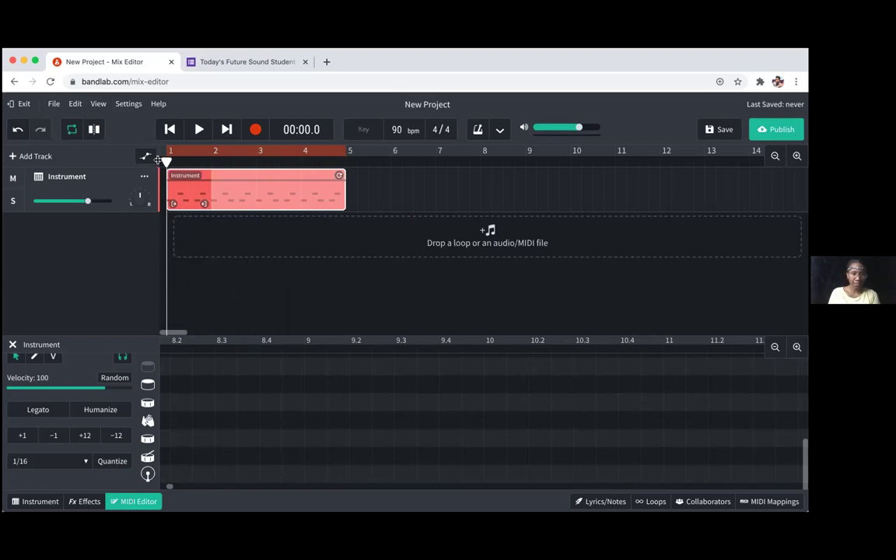
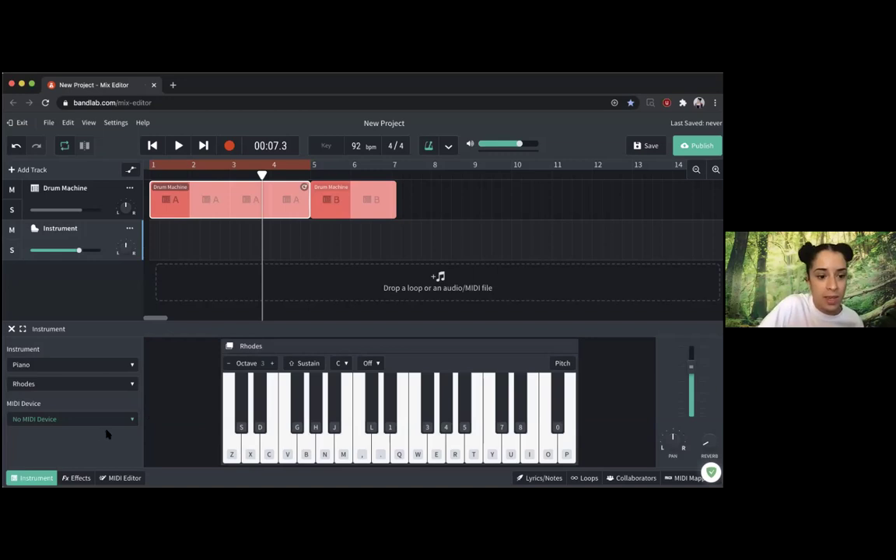
# Try Grand Piano as the Instrument track's sound and settle on Upright Piano.
pyautogui.click(117, 384)
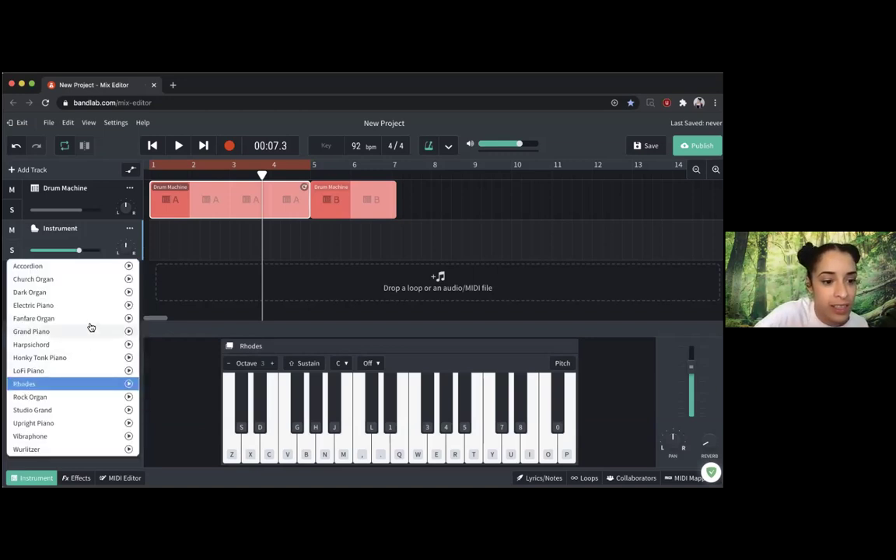
pyautogui.click(84, 332)
pyautogui.click(81, 364)
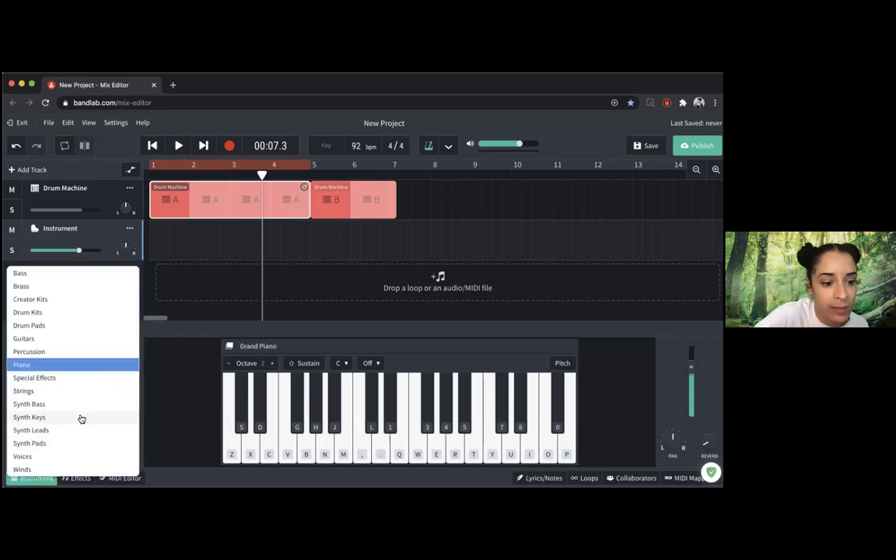
pyautogui.click(78, 366)
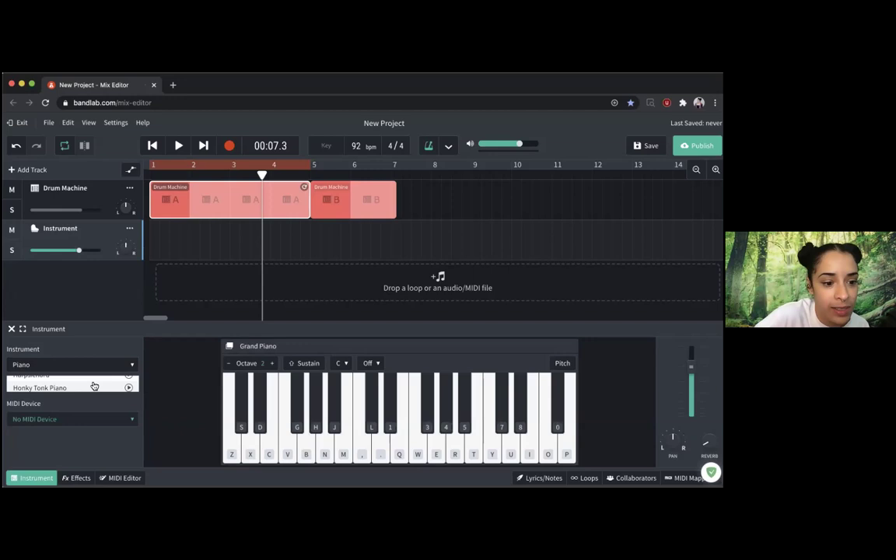
pyautogui.click(91, 383)
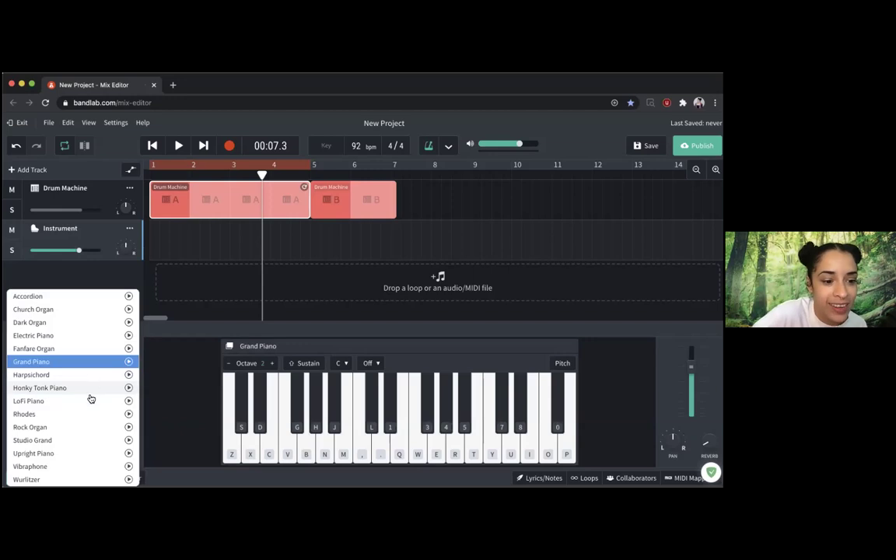
pyautogui.click(80, 454)
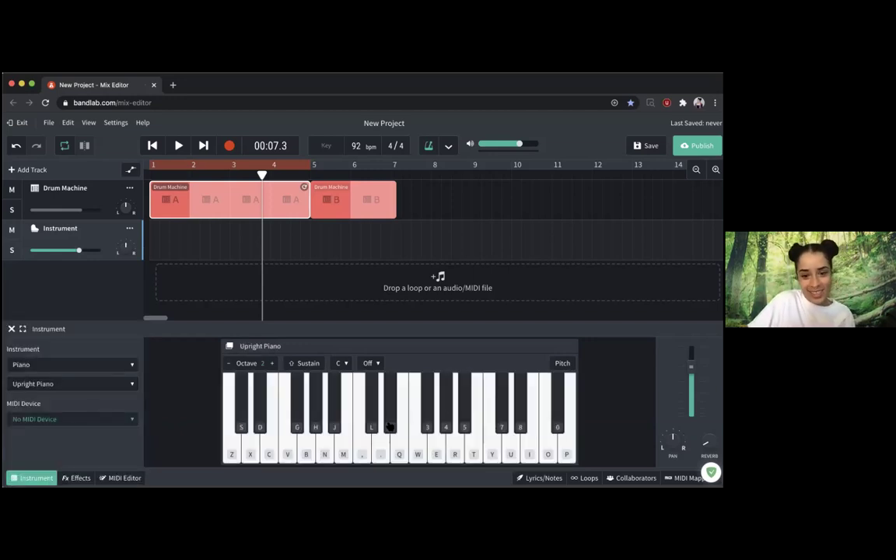
# Try out black-key and white-key notes in the lowest octave of the Upright Piano without recording.
pyautogui.press('s')
pyautogui.press('d')
pyautogui.press('g')
pyautogui.press('j')
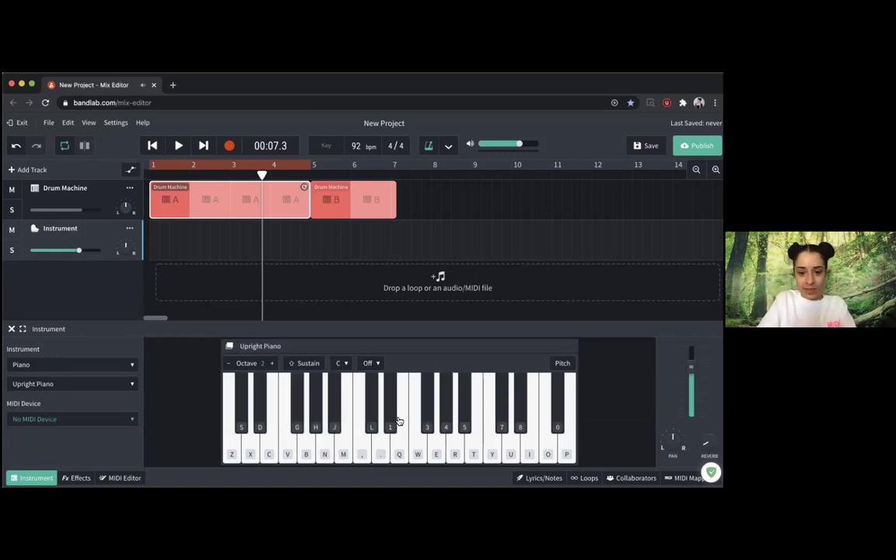
pyautogui.press('c')
pyautogui.press('v')
pyautogui.press('n')
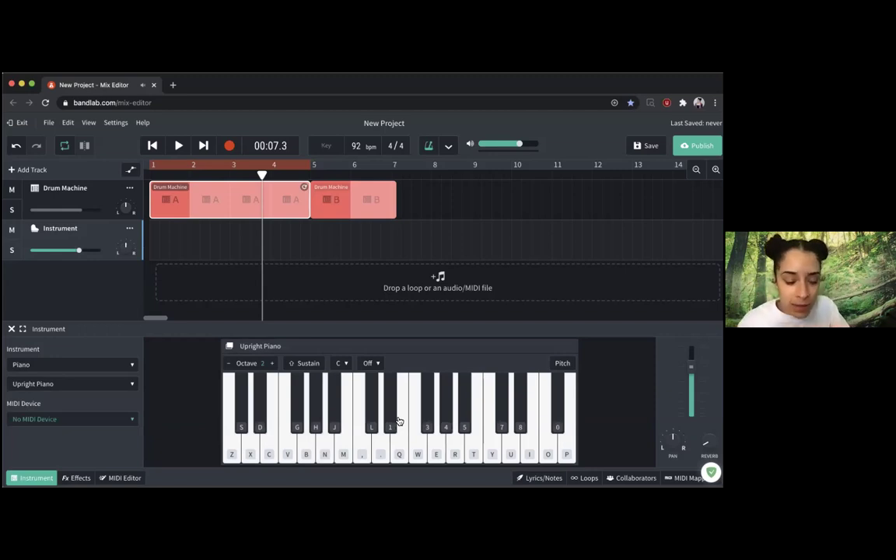
pyautogui.press('z')
pyautogui.press('x')
pyautogui.press('c')
pyautogui.press('x')
pyautogui.press('c')
pyautogui.press('v')
pyautogui.press('b')
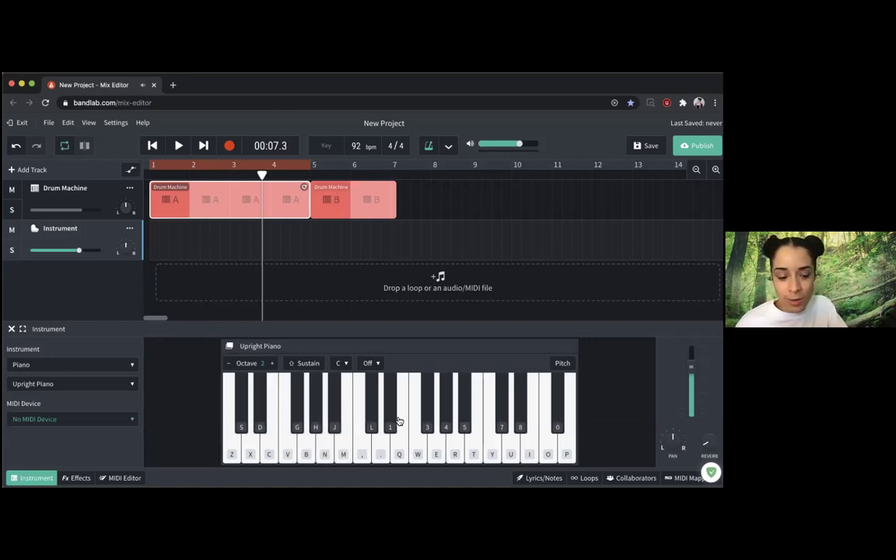
pyautogui.press('z')
pyautogui.press('x')
pyautogui.press('c')
pyautogui.press('v')
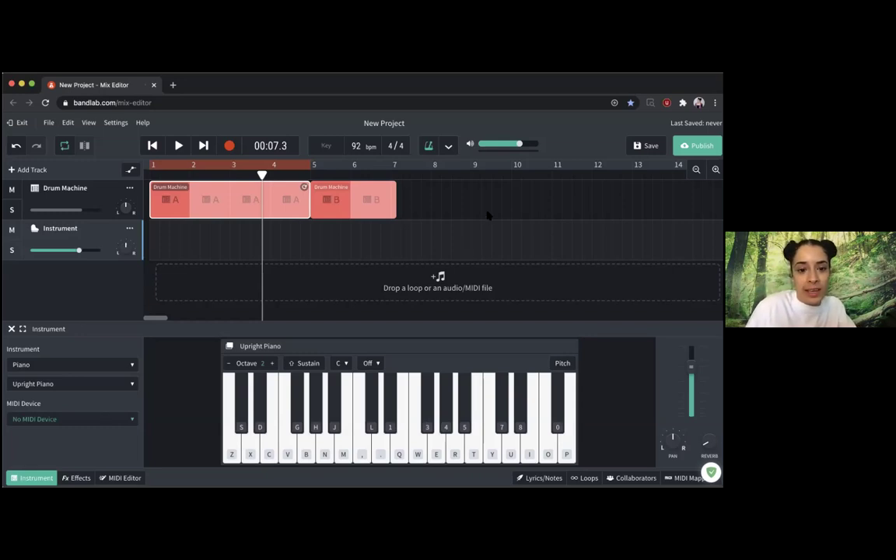
# Play the drum loop, improvise piano notes between C and A over it, and stop playback.
pyautogui.press('space')
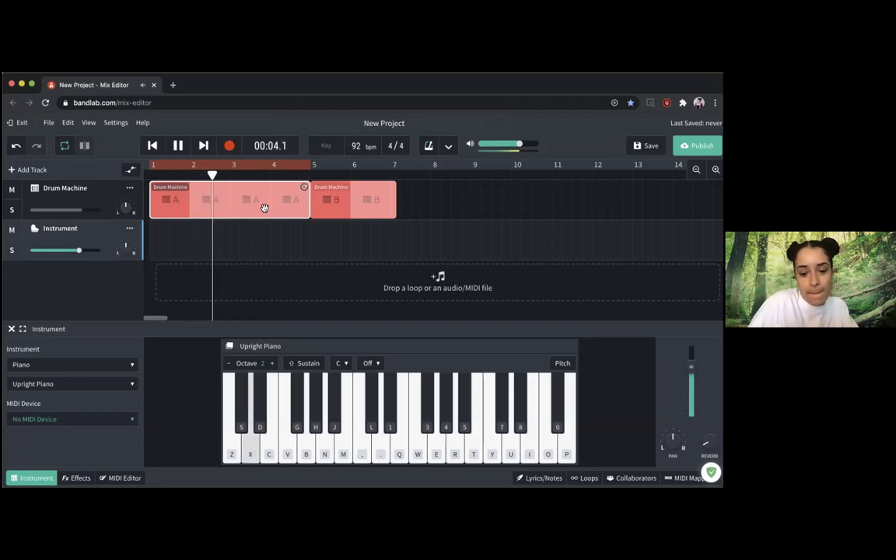
pyautogui.press('z')
pyautogui.press('c')
pyautogui.press('v')
pyautogui.press('c')
pyautogui.press('z')
pyautogui.press('x')
pyautogui.press('v')
pyautogui.press('n')
pyautogui.press('x')
pyautogui.press('z')
pyautogui.press('x')
pyautogui.press('z')
pyautogui.press('v')
pyautogui.press('space')
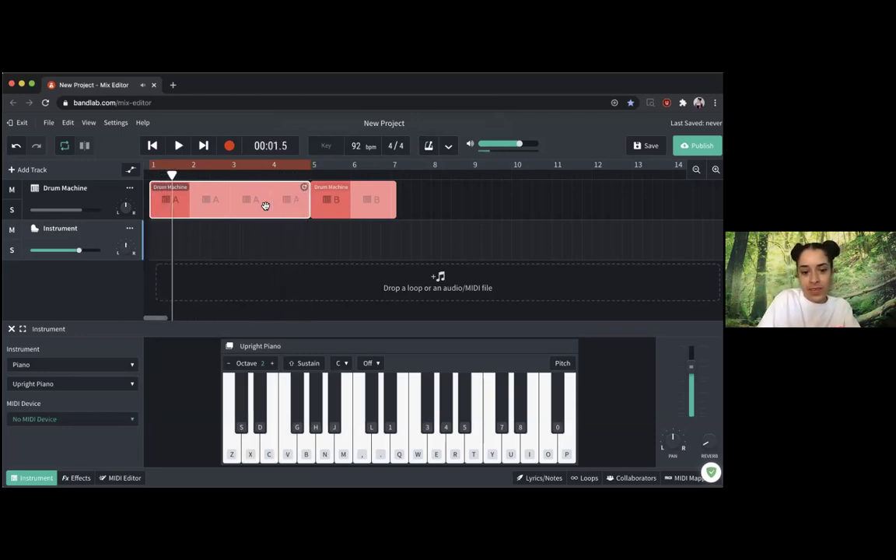
# Open drum pattern A, toggle the steps across its filled red cymbal row, and play the result.
pyautogui.click(242, 203)
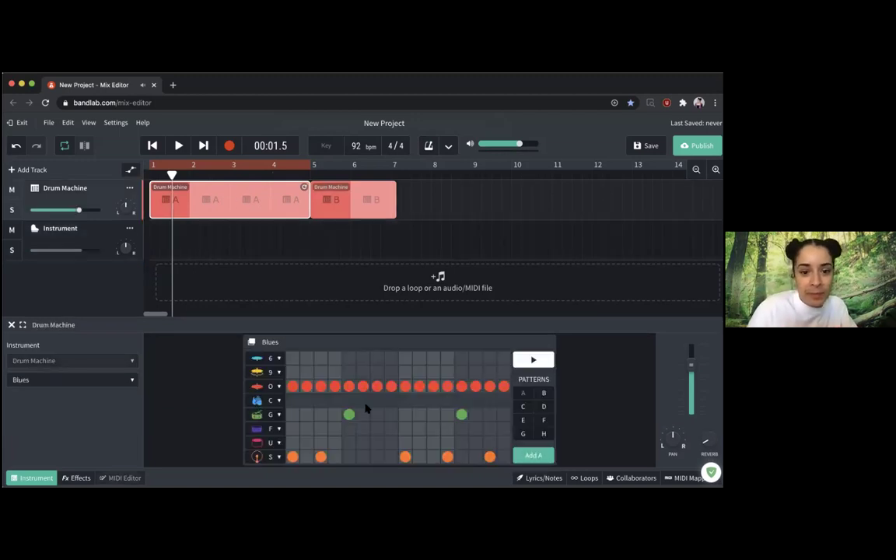
pyautogui.moveTo(504, 395)
pyautogui.mouseDown()
pyautogui.moveTo(482, 386)
pyautogui.moveTo(290, 386)
pyautogui.mouseUp()
pyautogui.press('space')
# Select the Instrument track, listen to the drum loop with piano notes over it, and try a few more notes after stopping.
pyautogui.click(94, 236)
pyautogui.press('space')
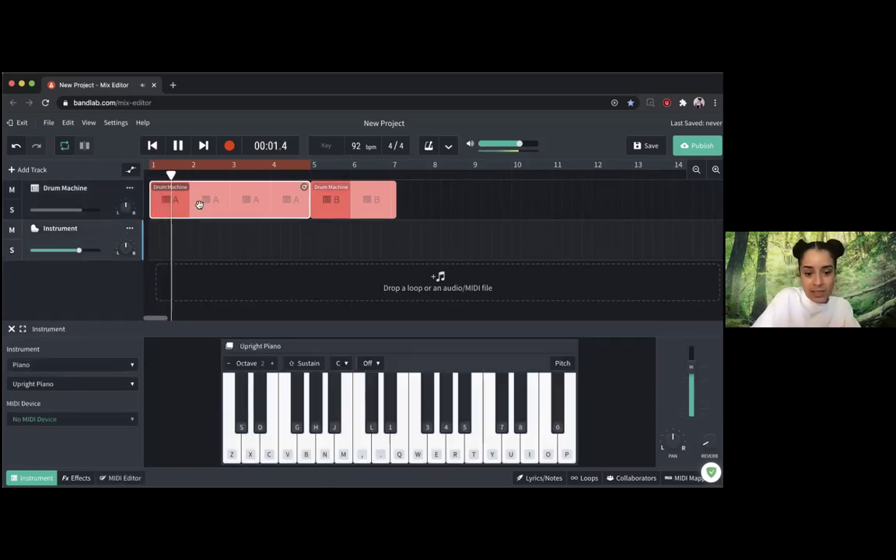
pyautogui.press('v')
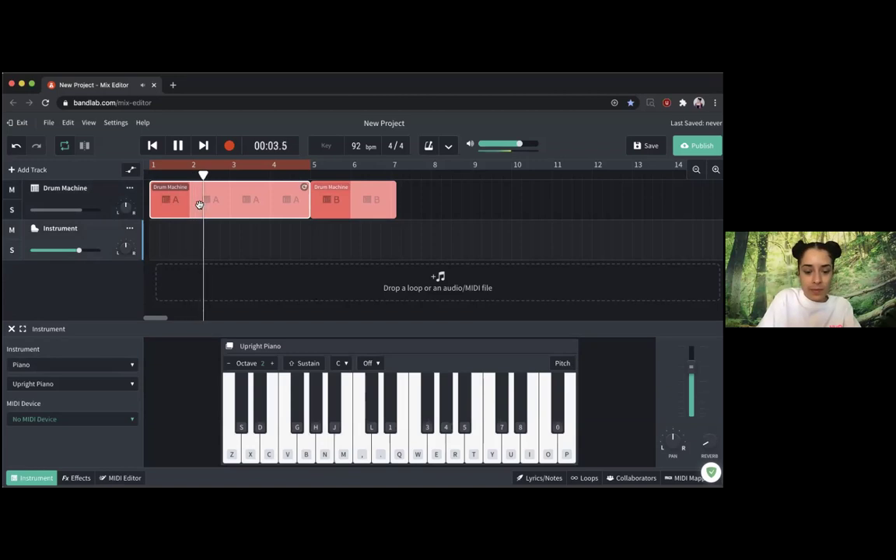
pyautogui.press('space')
pyautogui.press('z')
pyautogui.press('d')
pyautogui.press('v')
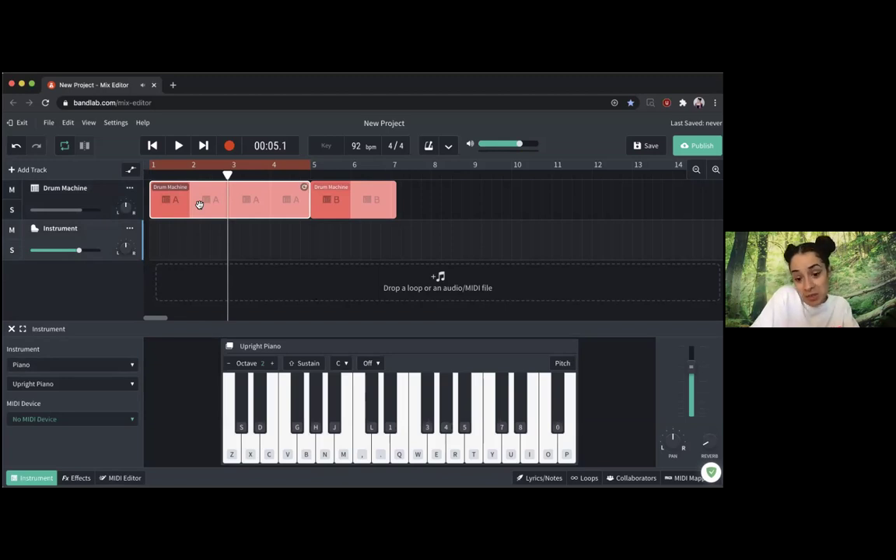
# Replay the drum loop from the start while improvising a piano line from D and F up to B and high C, then stop.
pyautogui.press('Return')
pyautogui.press('space')
pyautogui.press('x')
pyautogui.press('x')
pyautogui.press('v')
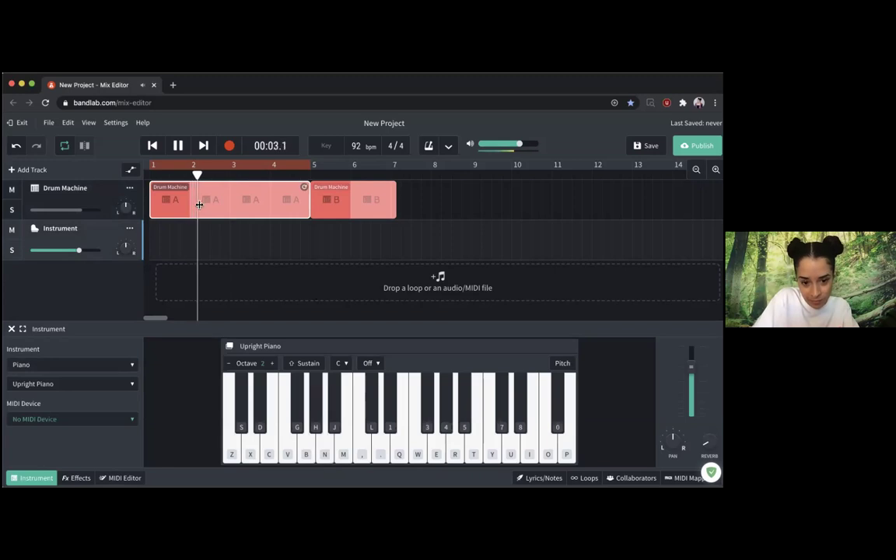
pyautogui.press('x')
pyautogui.press('v')
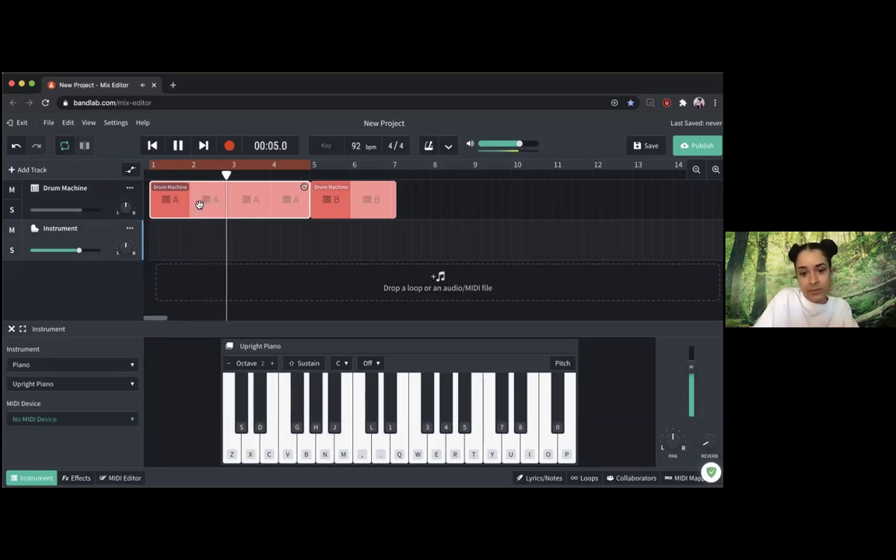
pyautogui.press('m')
pyautogui.press(',')
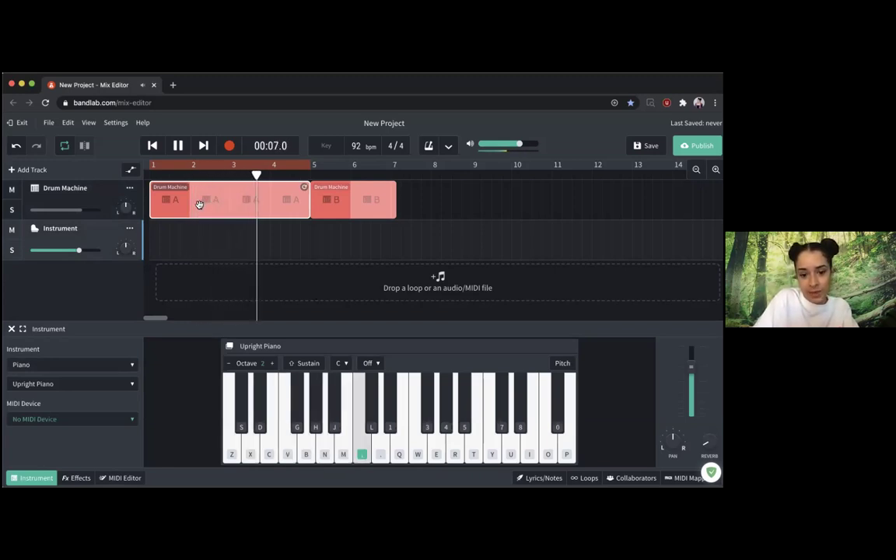
pyautogui.press('space')
# Rehearse a short piano melody on D, F and A with playback stopped.
pyautogui.press('x')
pyautogui.press('v')
pyautogui.press('n')
pyautogui.press('v')
pyautogui.press('x')
pyautogui.press('v')
pyautogui.press('n')
pyautogui.press('n')
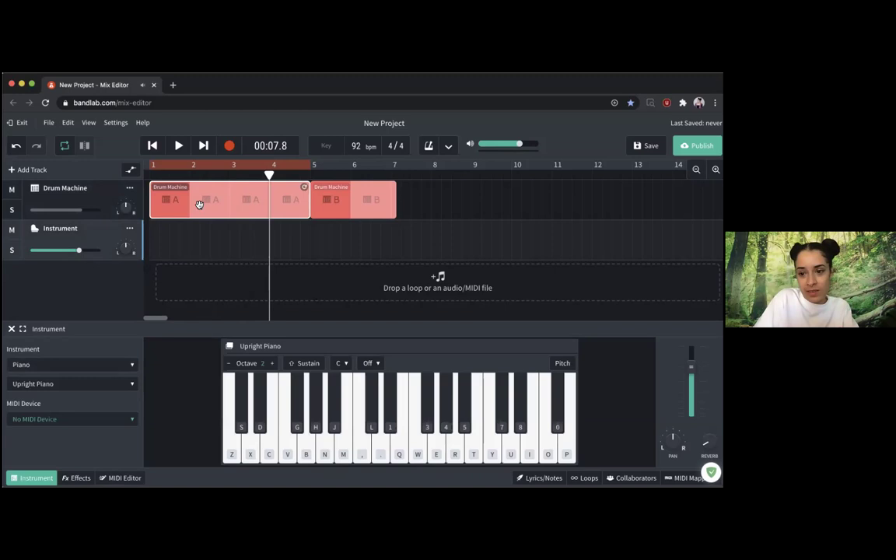
# Record a four-bar Upright Piano melody on D, F, A and C over the drum machine loop, then stop recording.
pyautogui.click(231, 146)
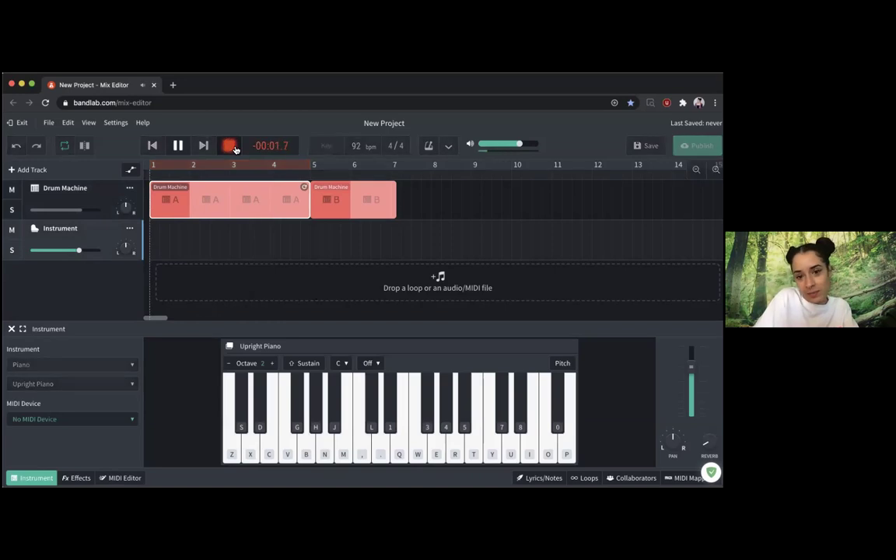
pyautogui.press('x')
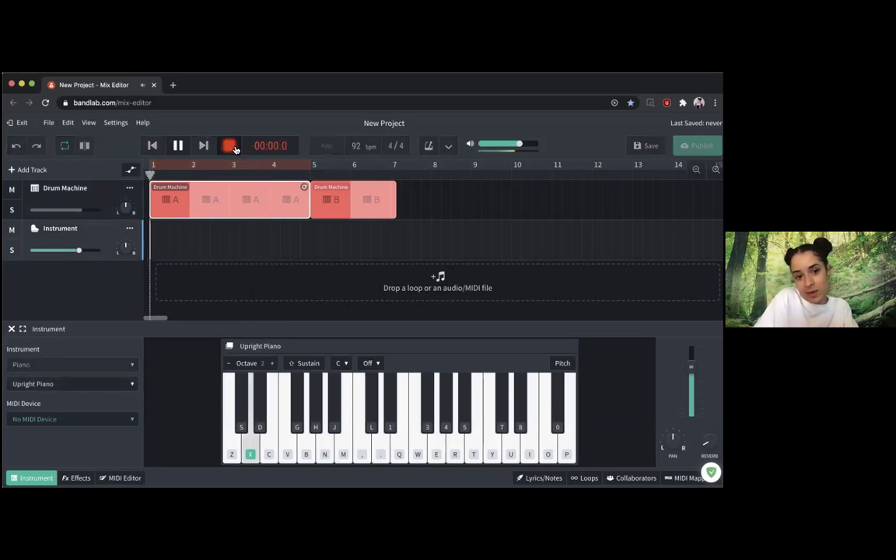
pyautogui.press('v')
pyautogui.press('n')
pyautogui.press('v')
pyautogui.press('x')
pyautogui.press('v')
pyautogui.press('n')
pyautogui.press(',')
pyautogui.press('x')
pyautogui.press('v')
pyautogui.press('n')
pyautogui.press('v')
pyautogui.press('x')
pyautogui.press('z')
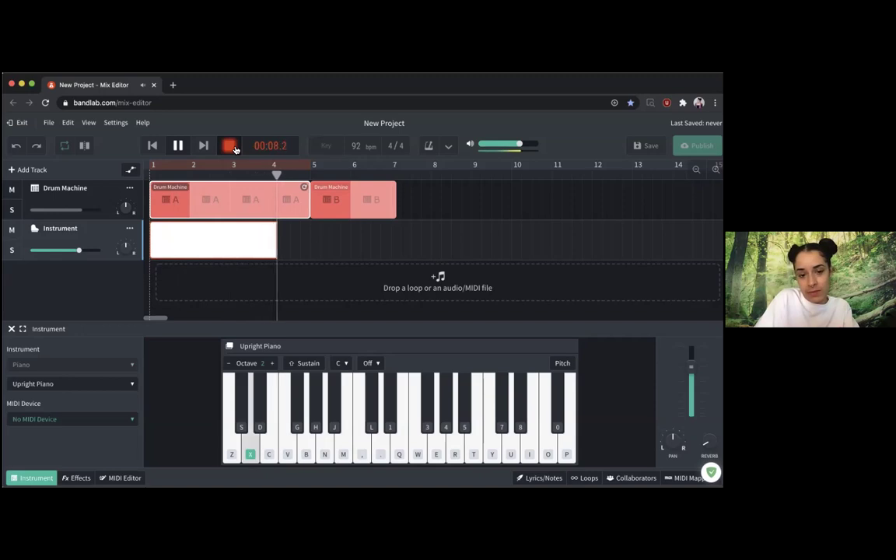
pyautogui.press('v')
pyautogui.press('n')
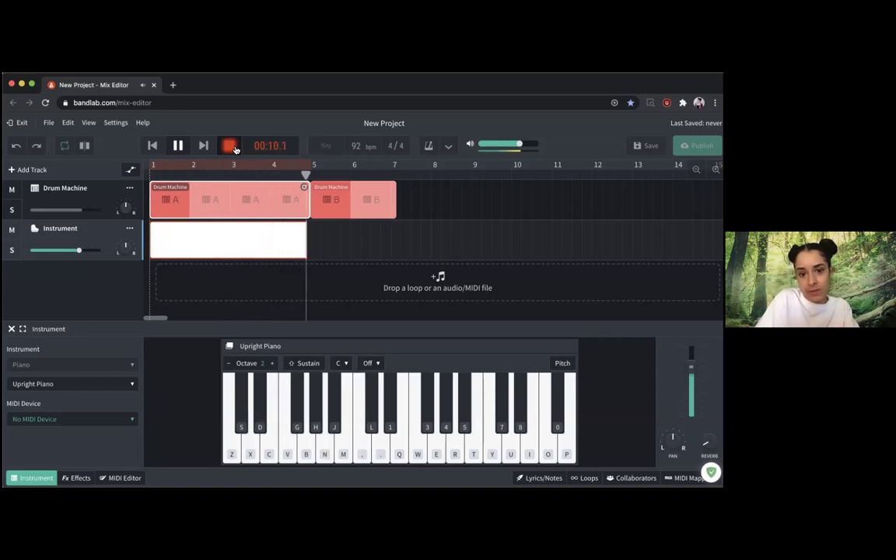
pyautogui.click(236, 149)
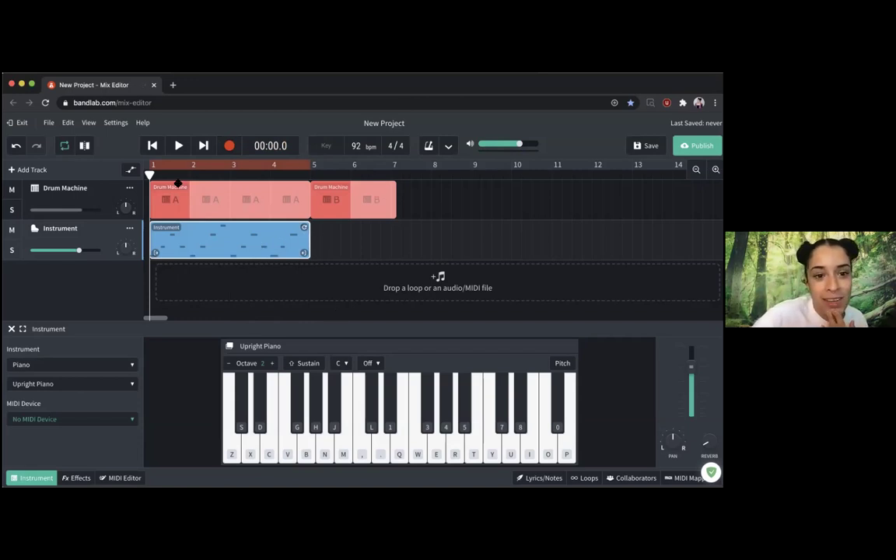
# Delete the drum pattern B region and align the piano notes near 1.2 and 1.3 to the beat in the MIDI editor.
pyautogui.click(344, 203)
pyautogui.press('Delete')
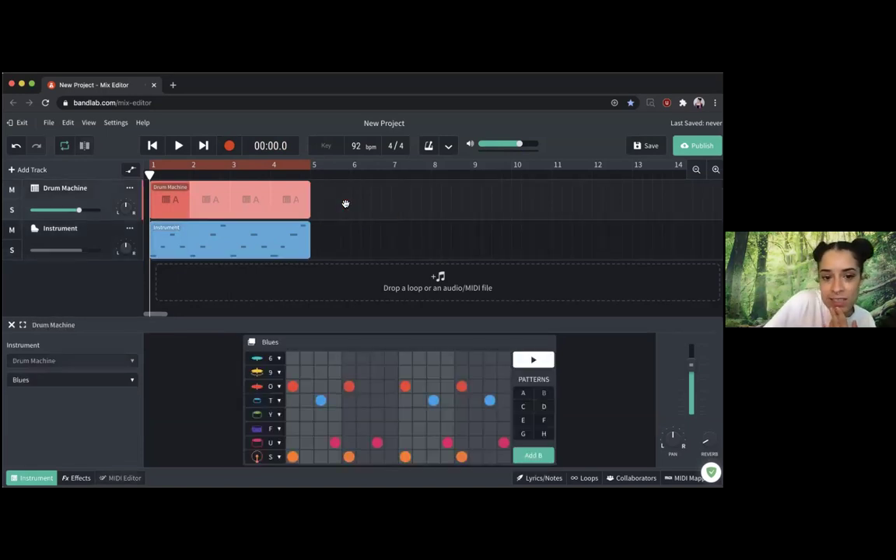
pyautogui.doubleClick(242, 246)
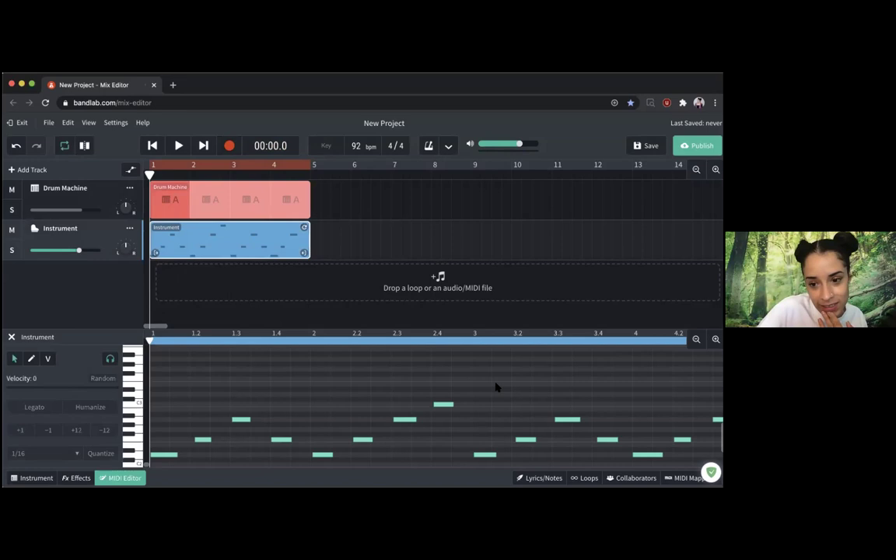
pyautogui.click(238, 420)
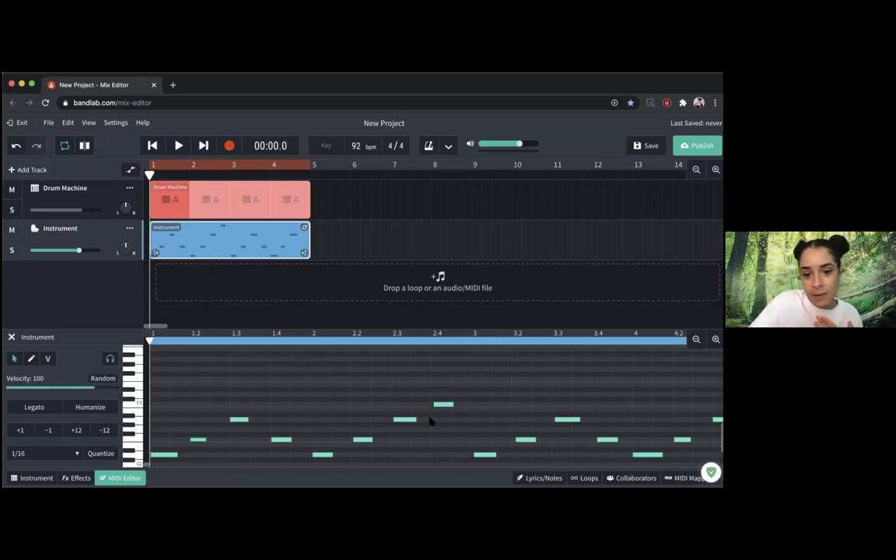
# Play the drum and piano loop through its four bars, checking the notes' timing in the piano roll, and stop.
pyautogui.press('space')
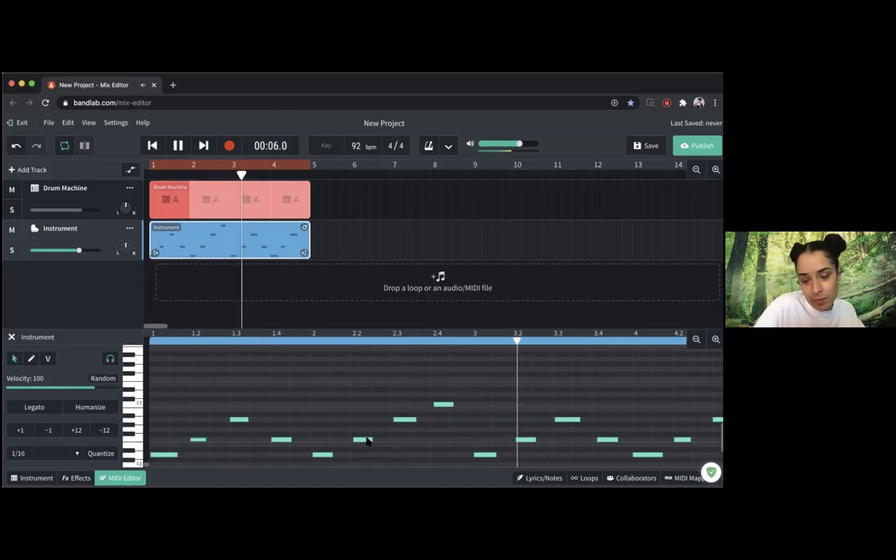
pyautogui.hscroll(5, 476, 403)
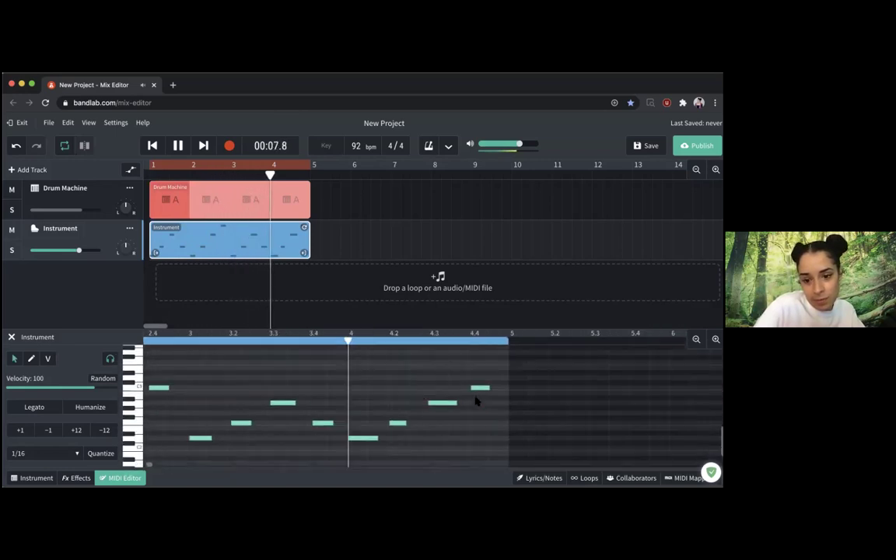
pyautogui.press('space')
pyautogui.hscroll(-3, 378, 402)
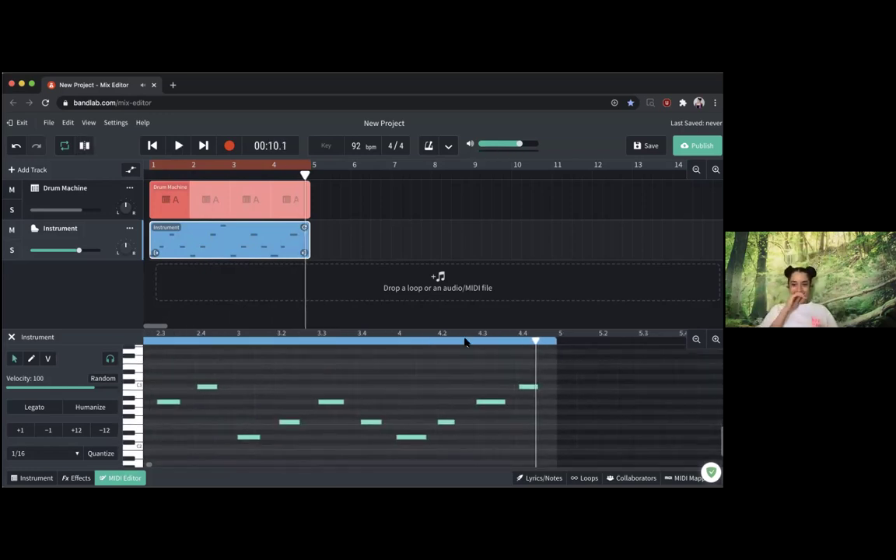
pyautogui.hscroll(-3, 350, 397)
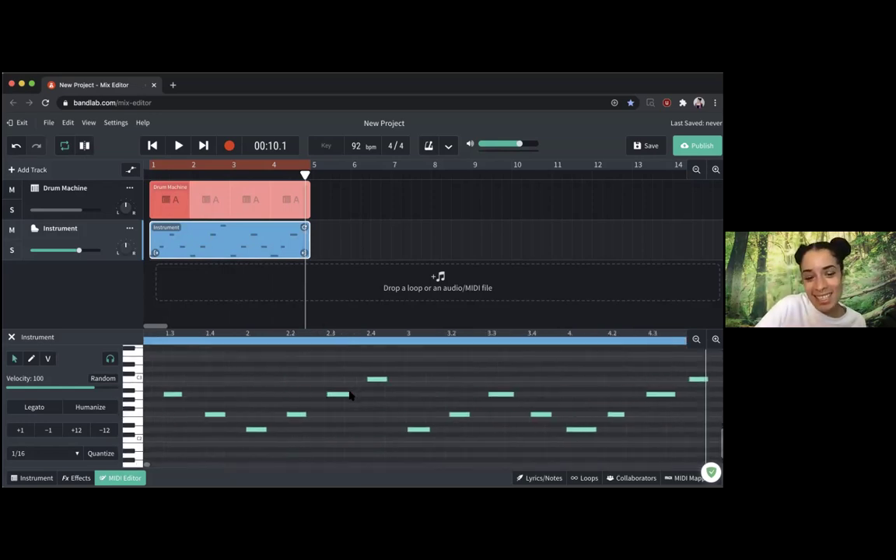
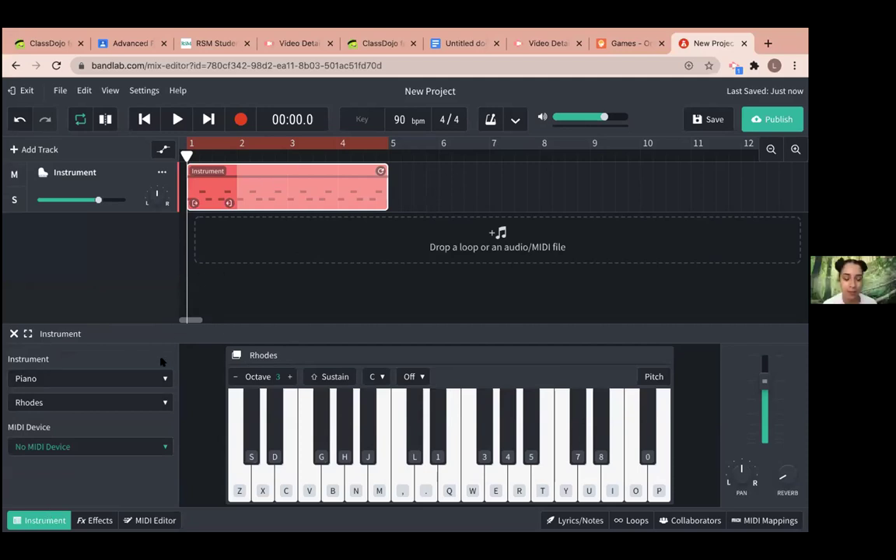
# Listen to the looped Rhodes region in the 90 bpm project and return the playhead to the start.
pyautogui.click(165, 399)
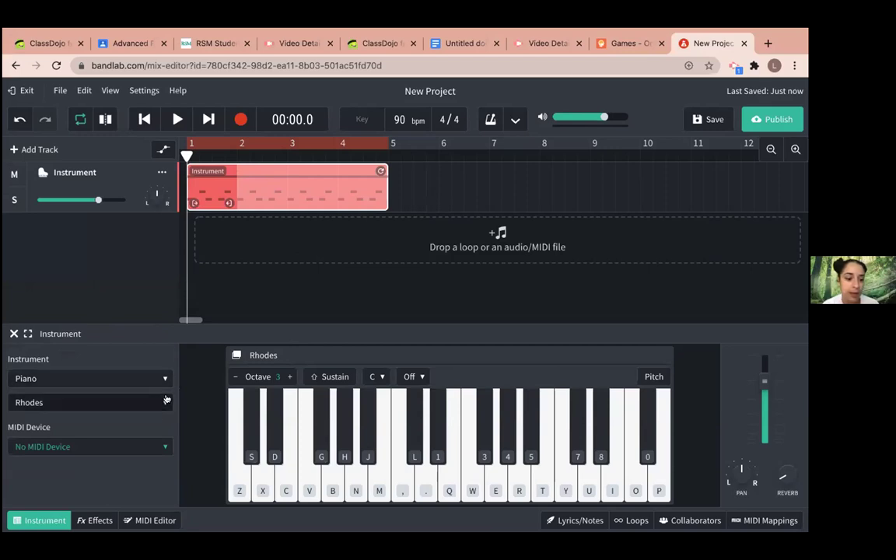
pyautogui.click(177, 119)
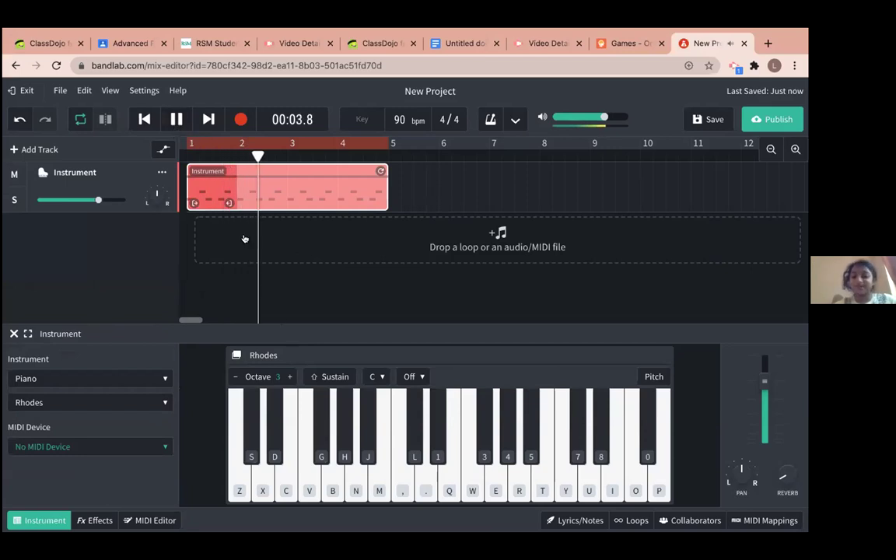
pyautogui.click(177, 119)
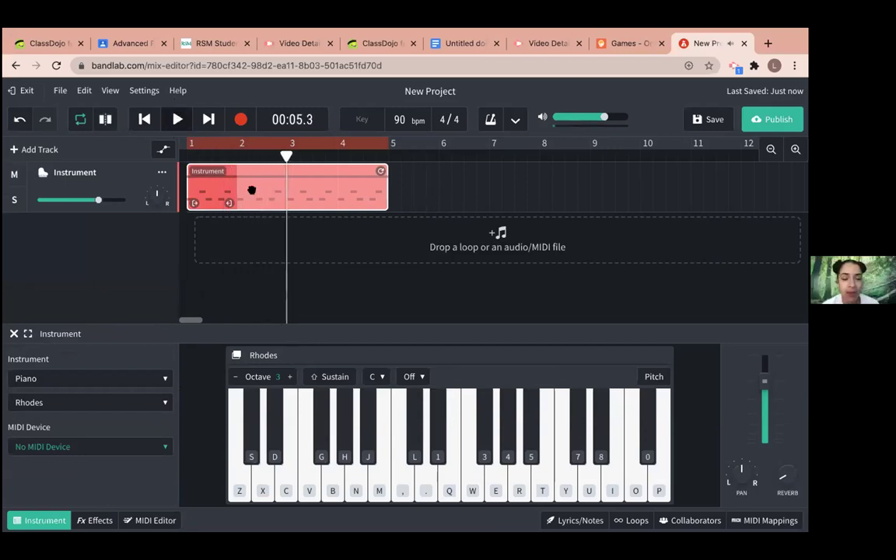
pyautogui.moveTo(288, 156); pyautogui.dragTo(187, 155)
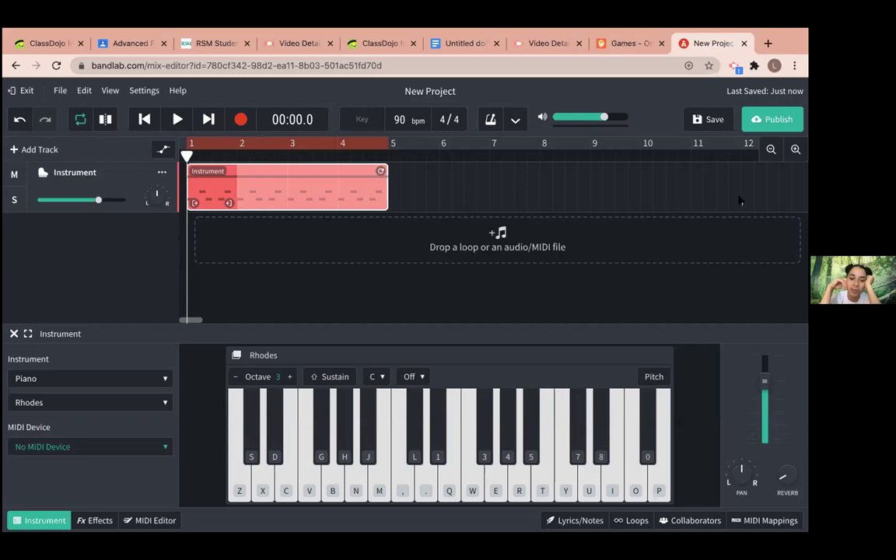
# Change the Instrument track's sound from Piano to Drum Kits and show its pattern in the MIDI editor.
pyautogui.click(153, 378)
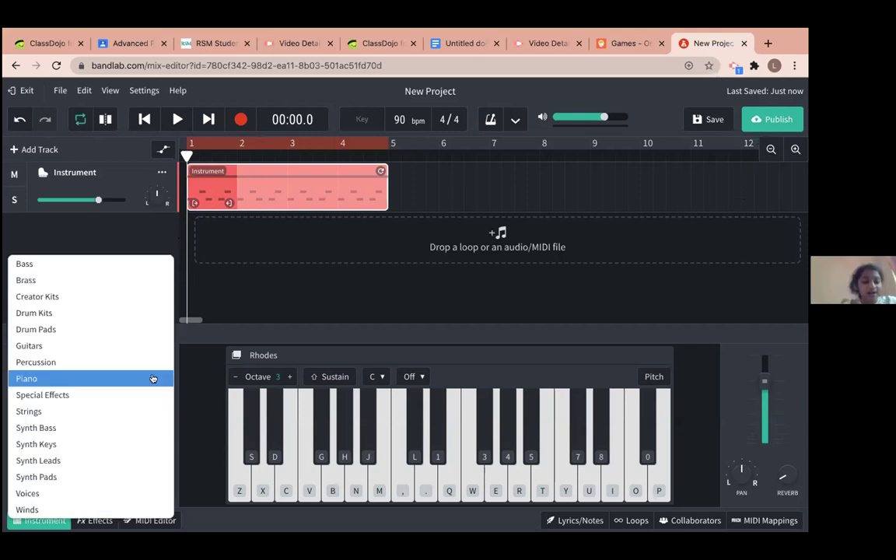
pyautogui.click(44, 313)
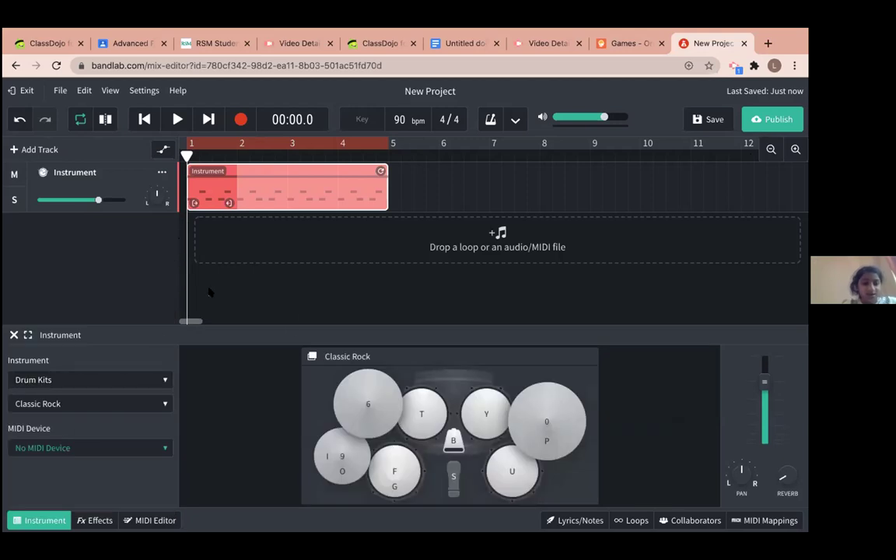
pyautogui.click(128, 519)
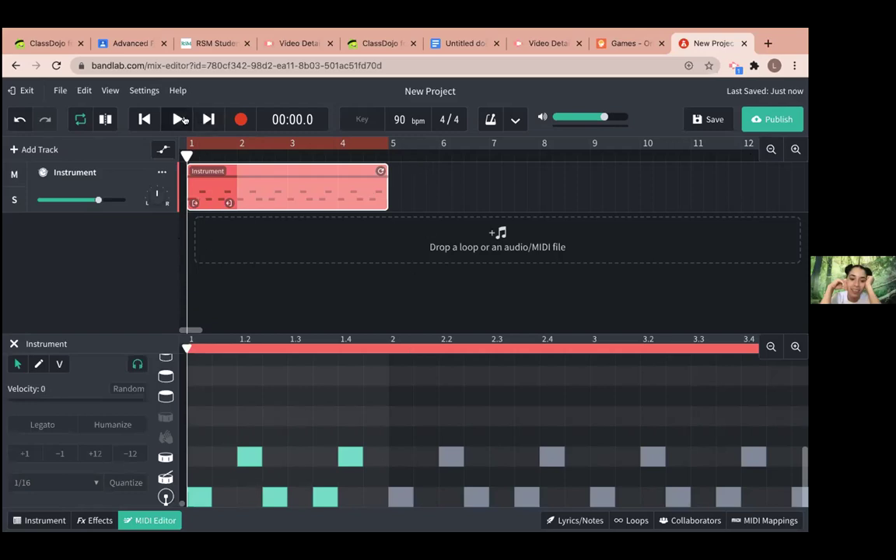
# Listen to the Classic Rock drum kit loop twice, returning the playhead to the start each time.
pyautogui.click(178, 119)
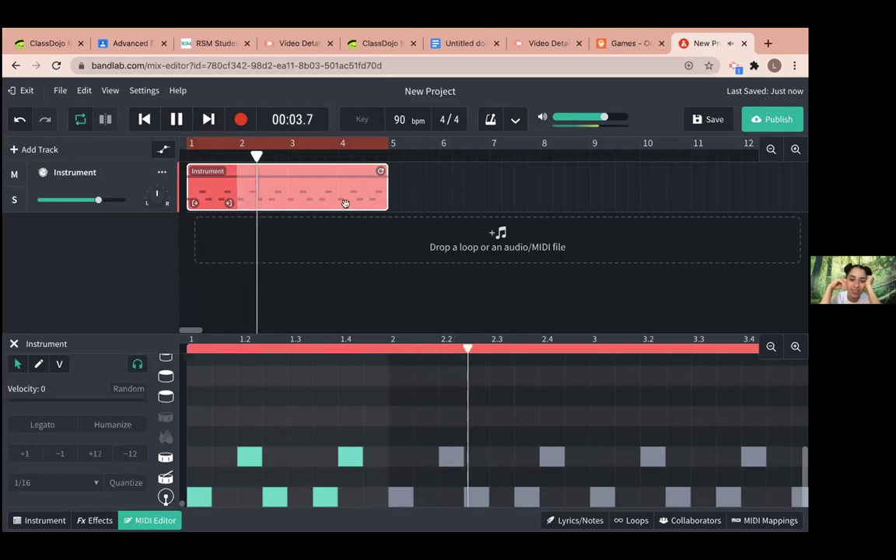
pyautogui.click(177, 119)
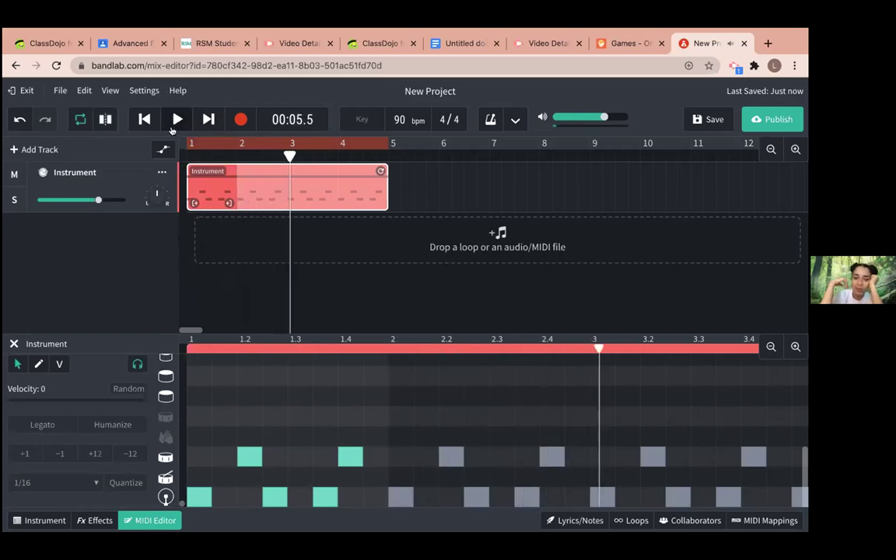
pyautogui.moveTo(596, 347); pyautogui.dragTo(174, 327)
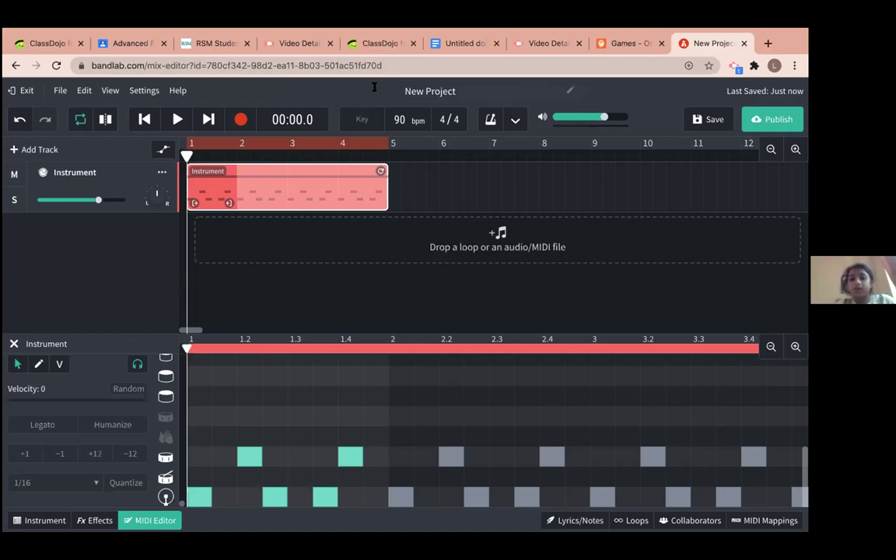
pyautogui.moveTo(502, 41)
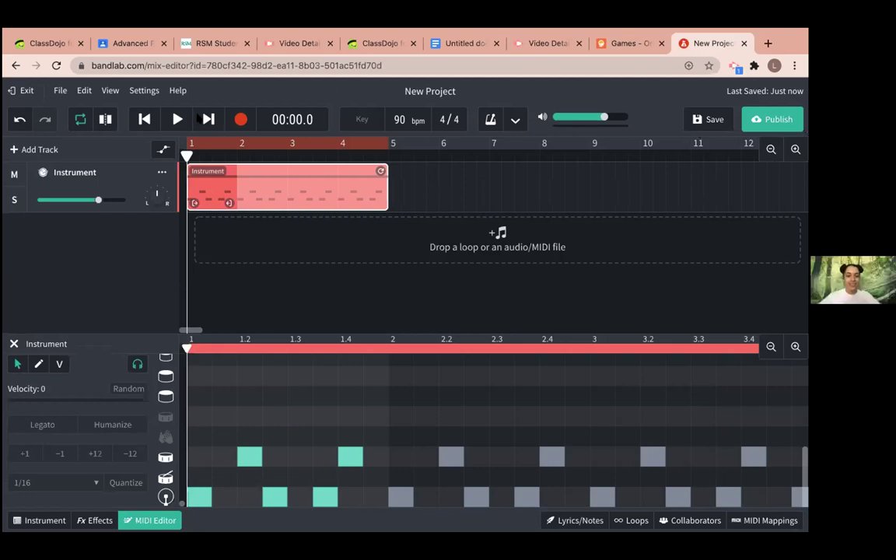
pyautogui.click(177, 118)
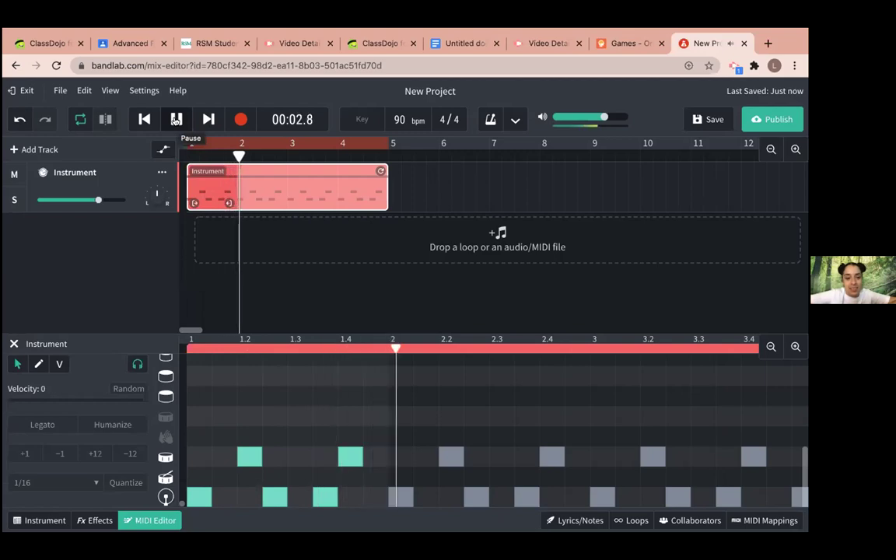
pyautogui.click(177, 118)
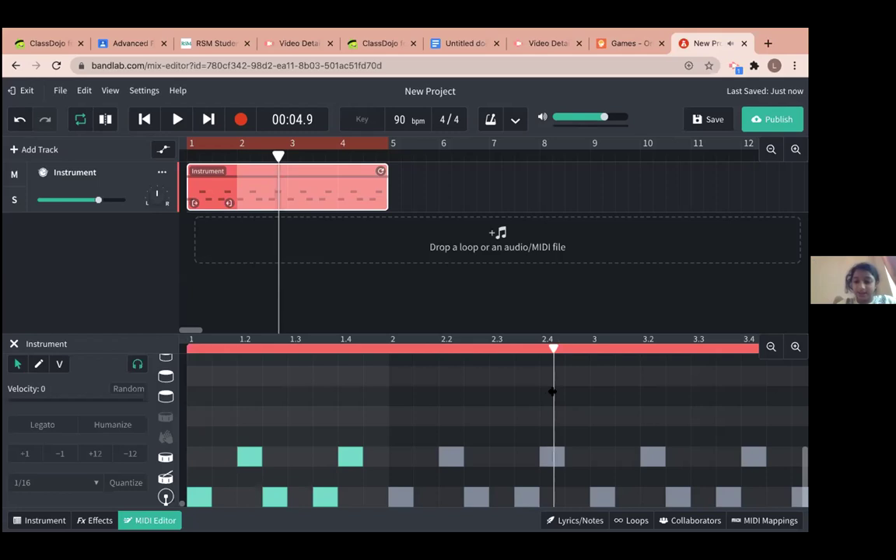
pyautogui.press('Return')
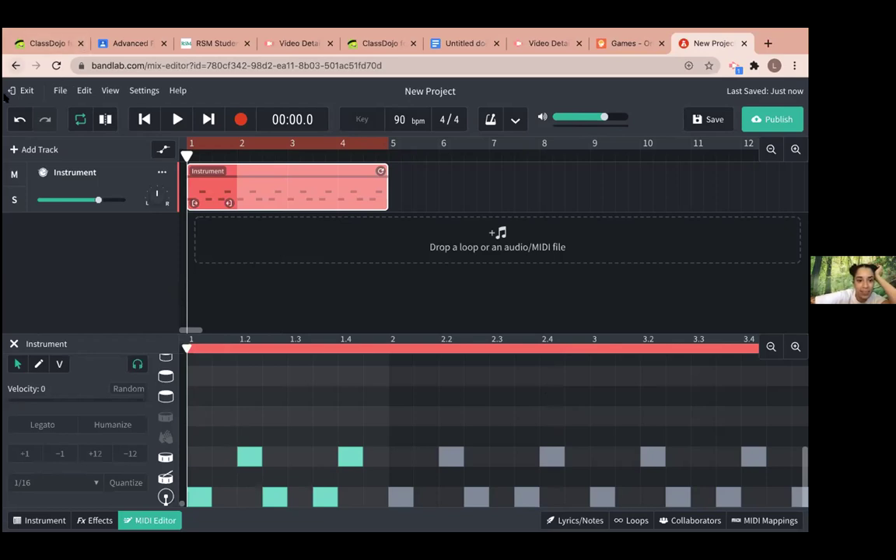
# Add a second Instruments track and open its empty piano roll in the MIDI editor.
pyautogui.click(34, 150)
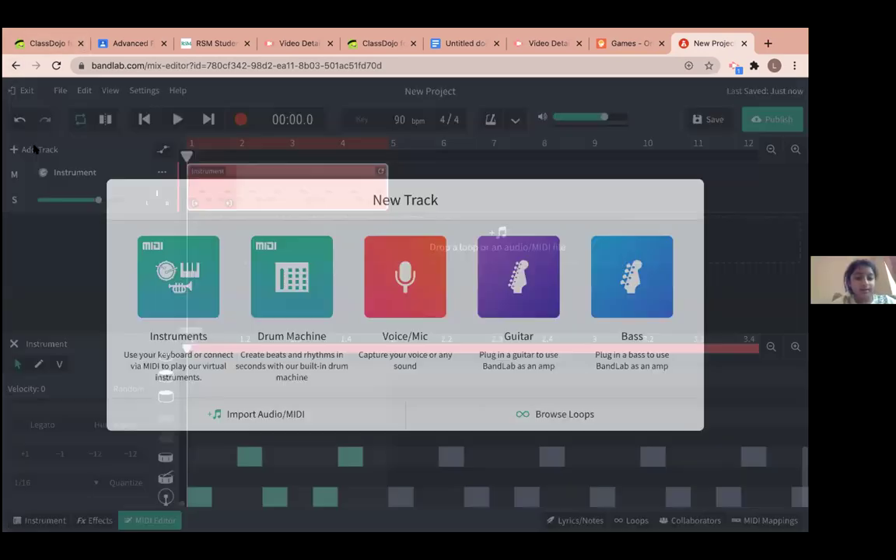
pyautogui.click(181, 298)
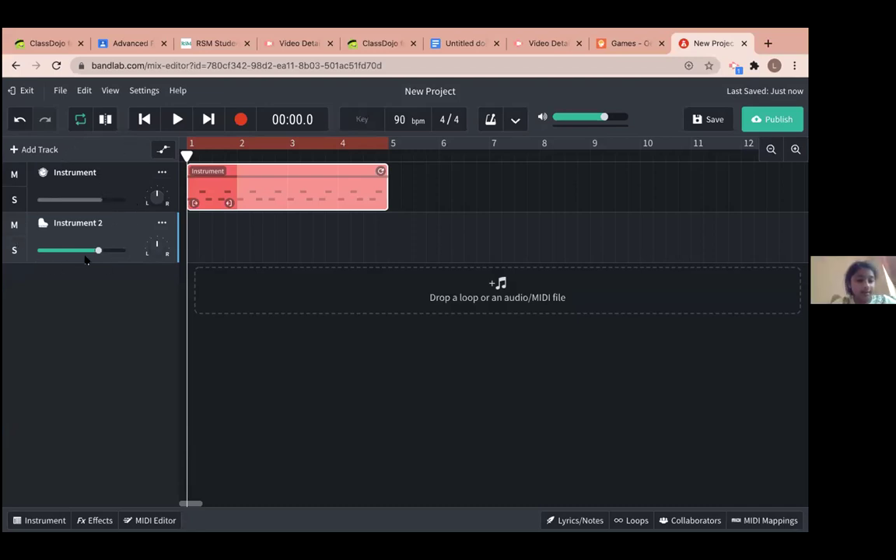
pyautogui.click(155, 519)
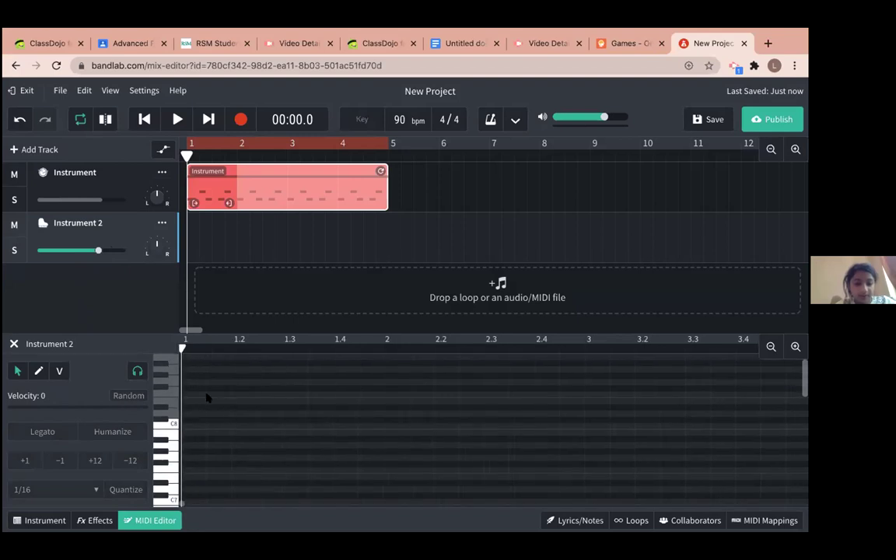
# Audition notes on the piano roll's keyboard from the high octaves down to around C2.
pyautogui.click(156, 398)
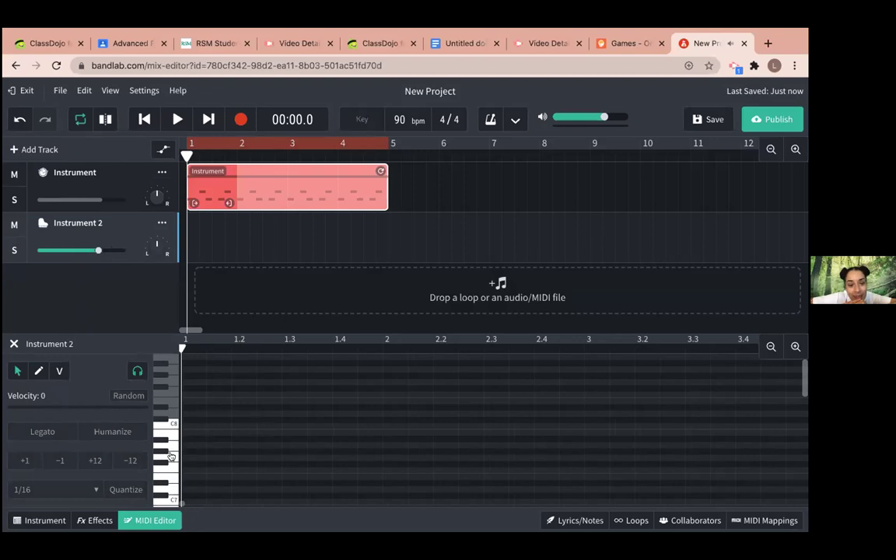
pyautogui.scroll(-5, 172, 455)
pyautogui.scroll(-5, 172, 457)
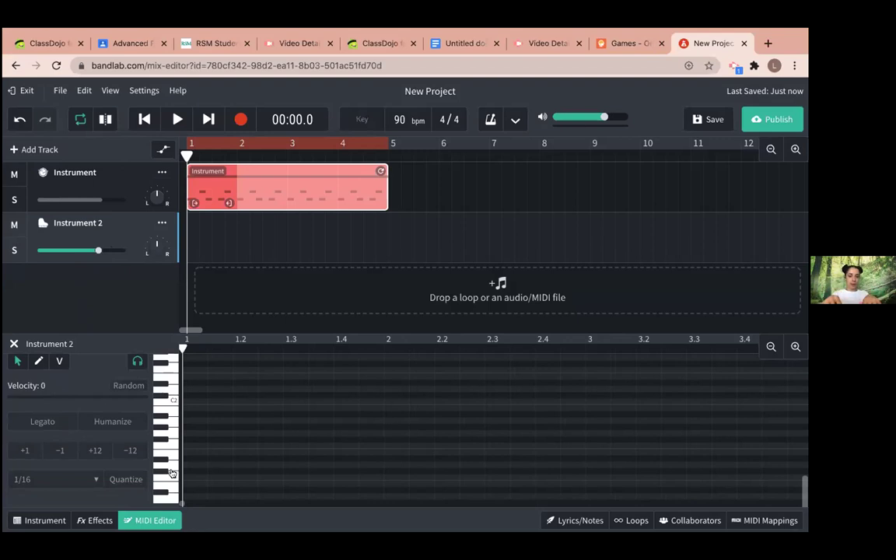
pyautogui.scroll(2, 171, 470)
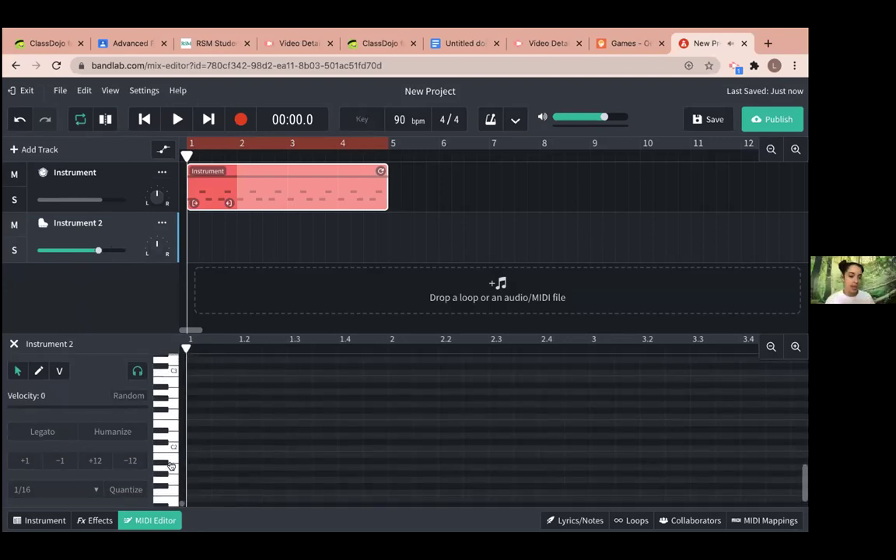
# Draw a short note below C3 midway through the first beat of bar 1 on the Instrument 2 track.
pyautogui.click(37, 372)
pyautogui.moveTo(186, 371)
pyautogui.mouseDown()
pyautogui.moveTo(207, 372)
pyautogui.moveTo(175, 378)
pyautogui.mouseUp()
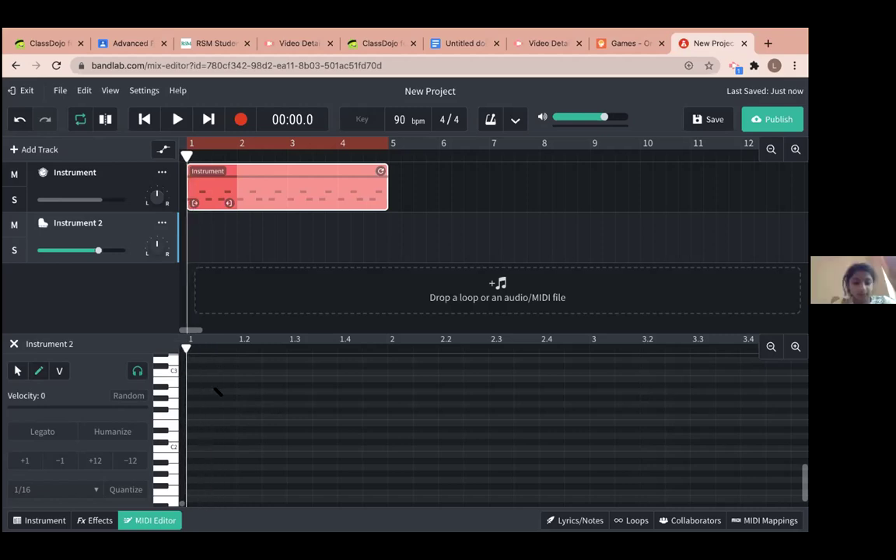
pyautogui.click(225, 403)
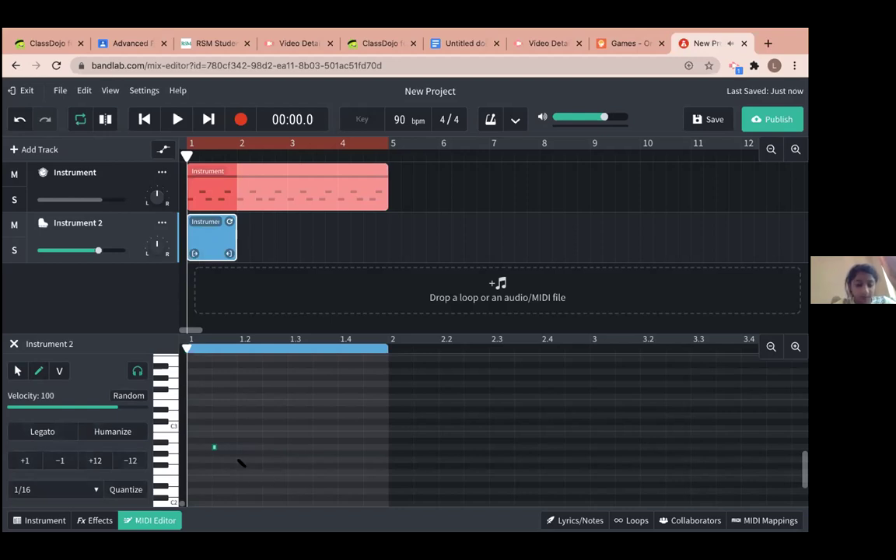
# Extend the sound below C3 to the second beat and draw two longer ascending notes after it, ending on C3.
pyautogui.click(218, 448)
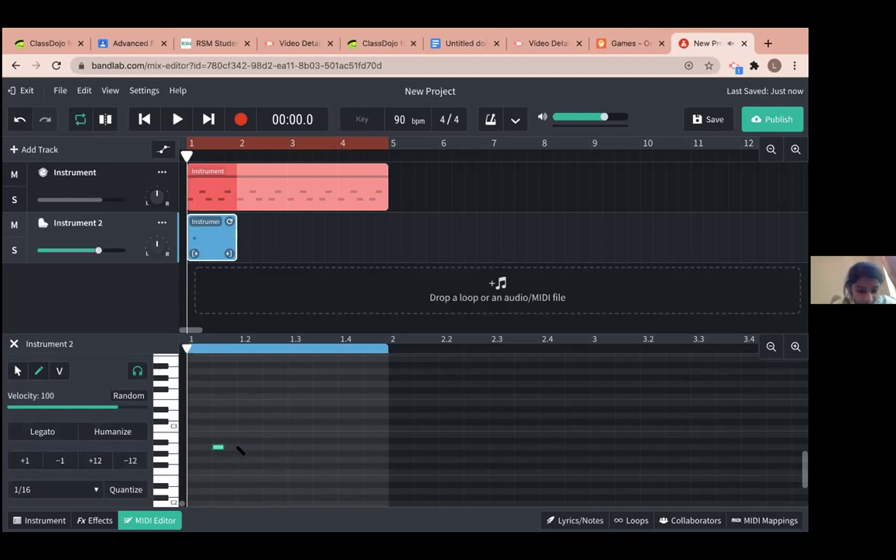
pyautogui.moveTo(221, 449); pyautogui.dragTo(252, 442)
pyautogui.click(257, 434)
pyautogui.moveTo(262, 436); pyautogui.dragTo(254, 438)
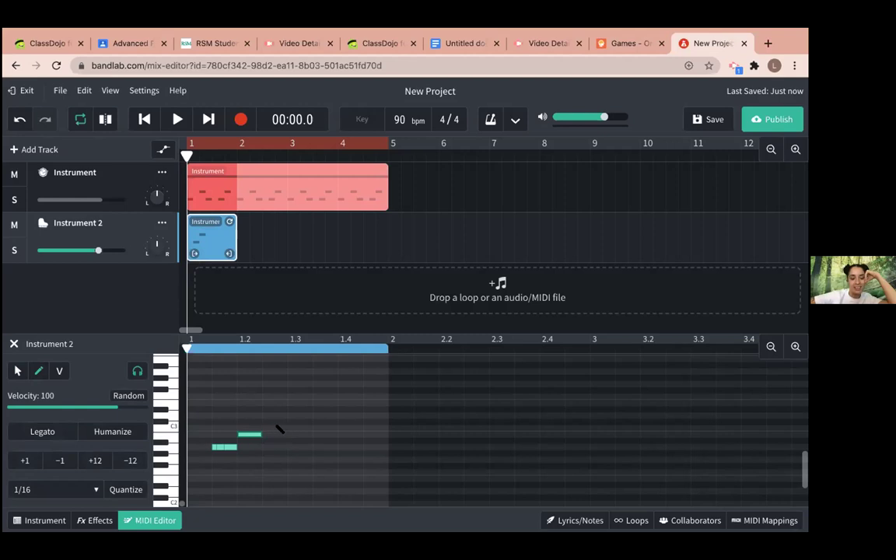
pyautogui.click(265, 428)
pyautogui.moveTo(281, 428)
pyautogui.mouseDown()
pyautogui.moveTo(303, 426)
pyautogui.moveTo(295, 422)
pyautogui.mouseUp()
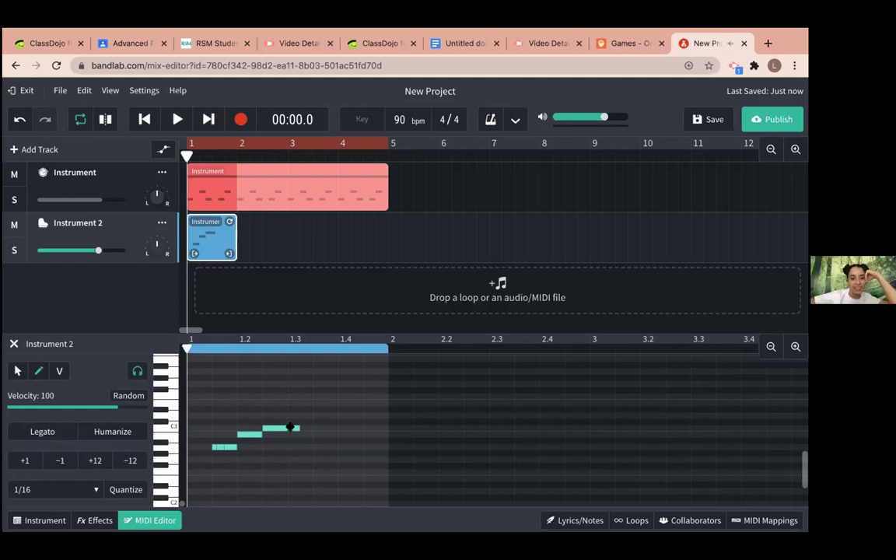
pyautogui.click(294, 426)
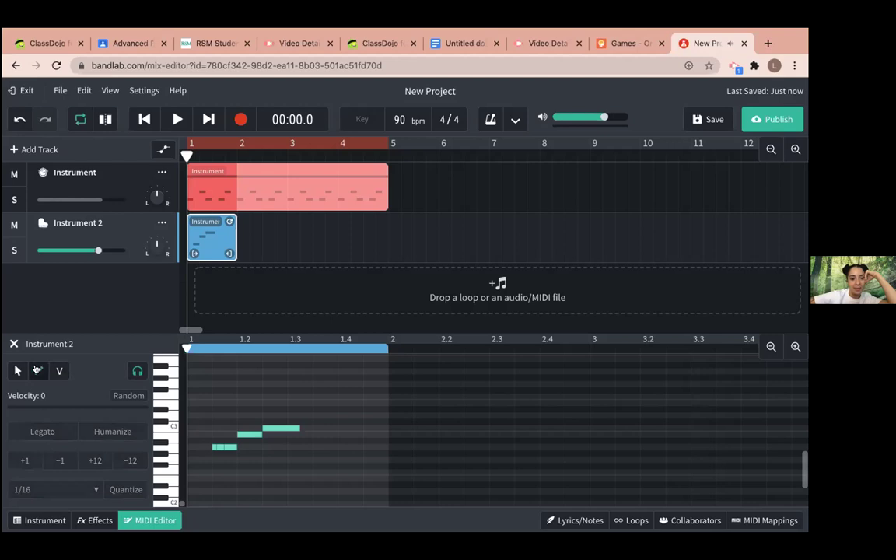
# Delete every note from the Instrument 2 piano roll, working back from the highest to the lowest.
pyautogui.click(272, 428)
pyautogui.press('Delete')
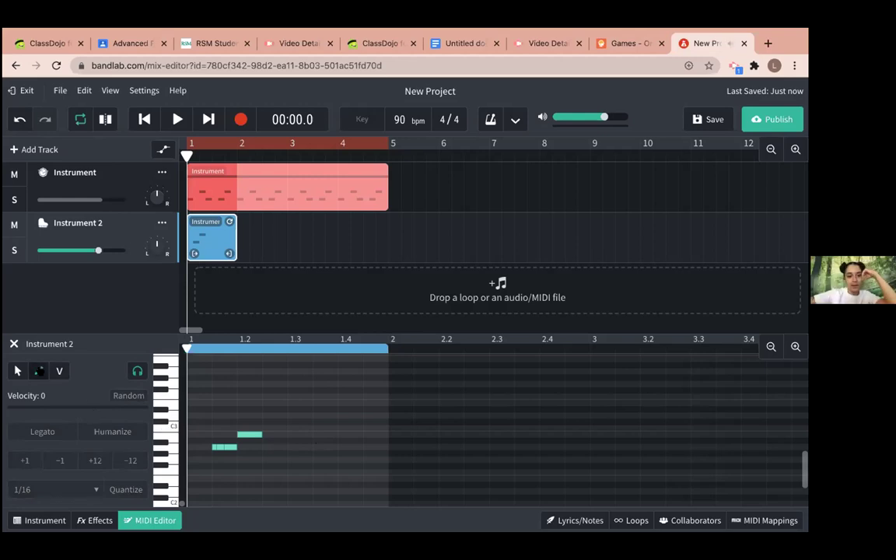
pyautogui.click(38, 371)
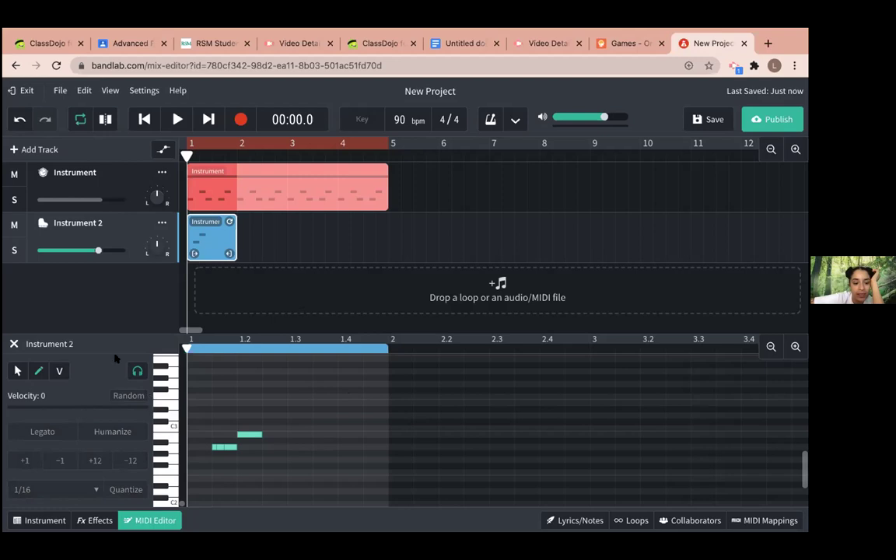
pyautogui.click(17, 371)
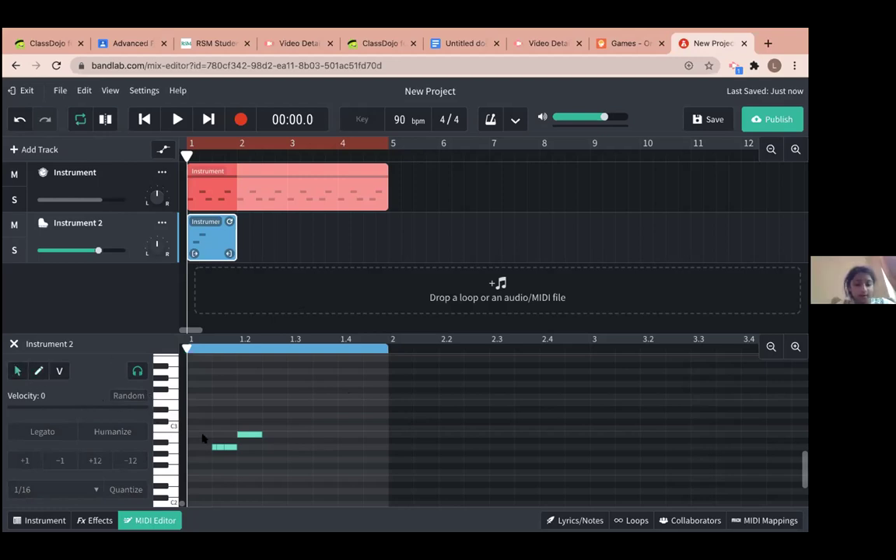
pyautogui.click(255, 432)
pyautogui.press('Delete')
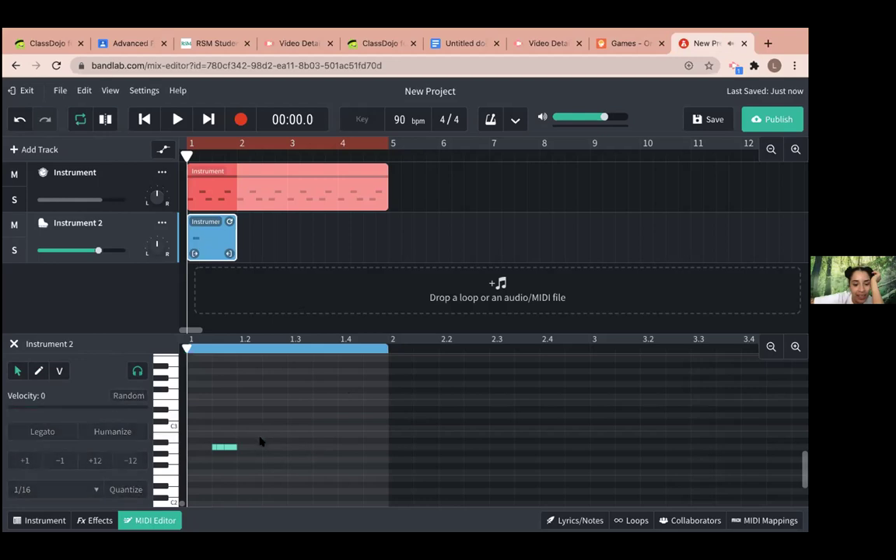
pyautogui.click(217, 449)
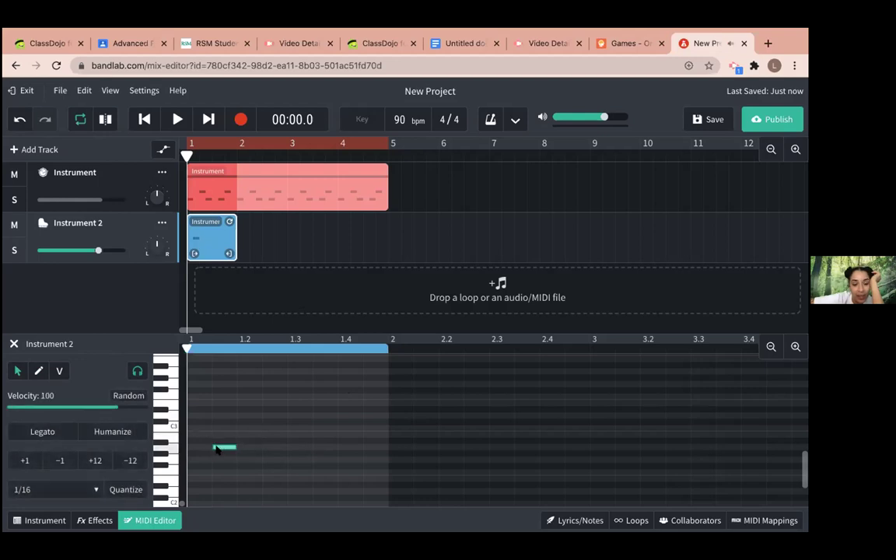
pyautogui.press('Delete')
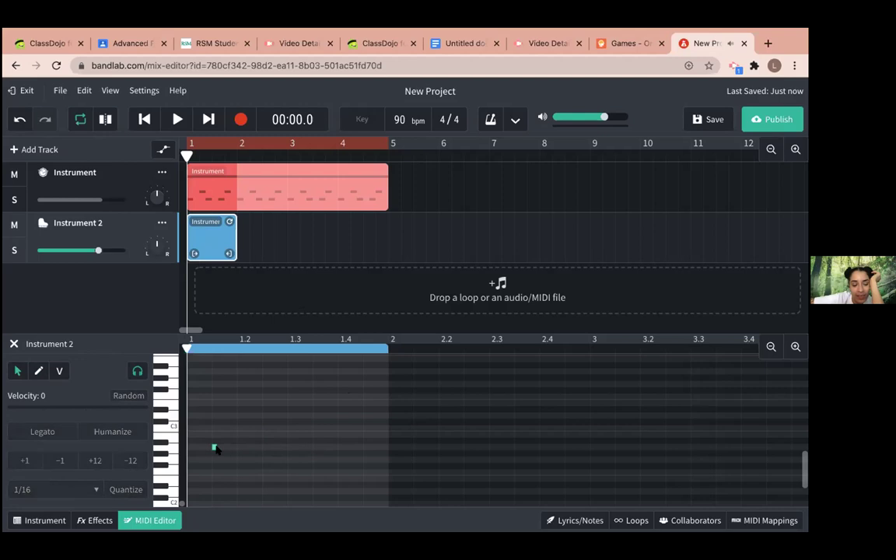
pyautogui.click(214, 447)
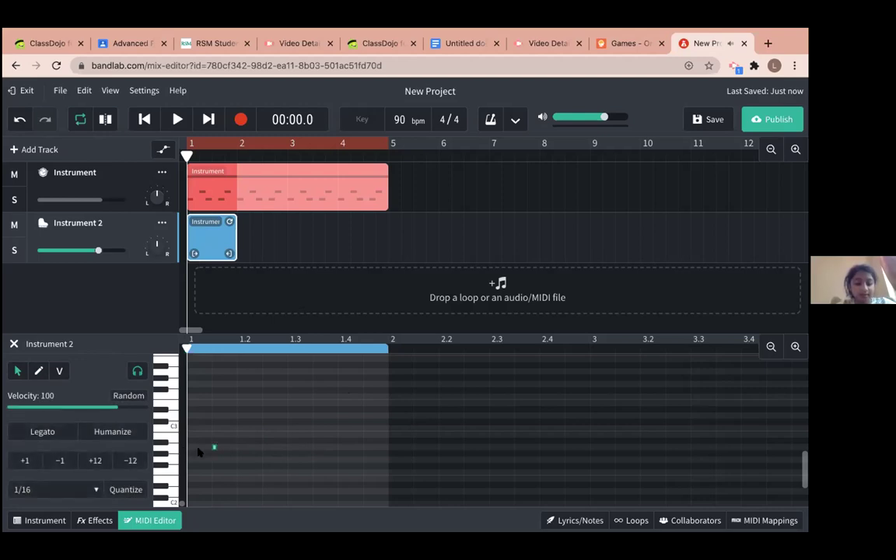
pyautogui.press('Delete')
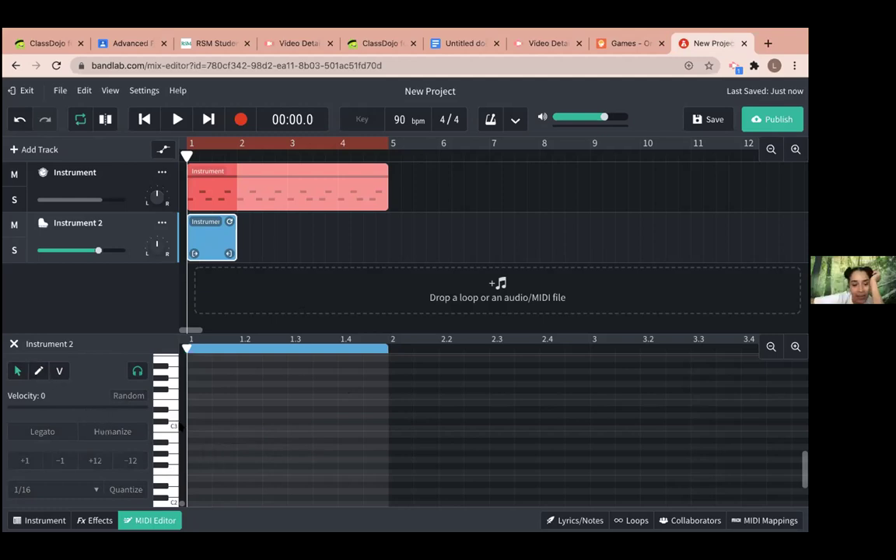
# Draw a half-beat note on C3 starting midway through the first beat of bar 1.
pyautogui.scroll(-3, 163, 459)
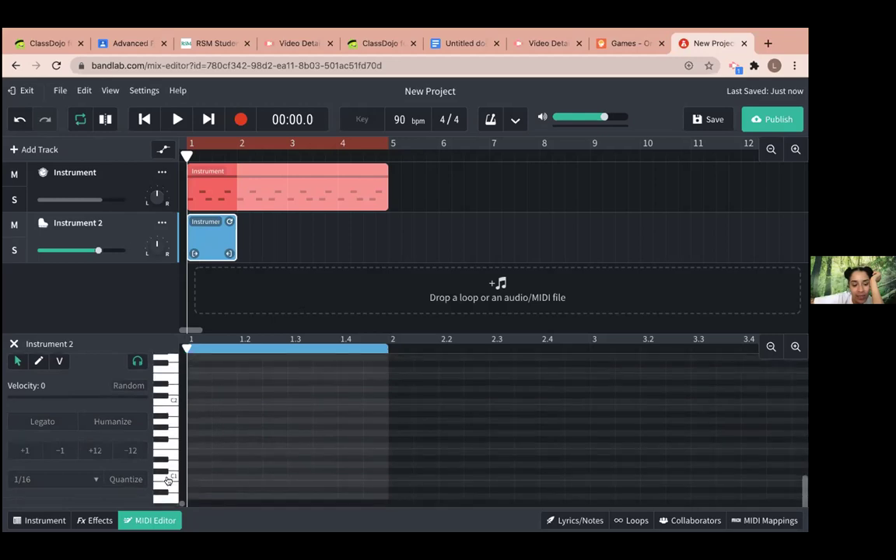
pyautogui.click(169, 435)
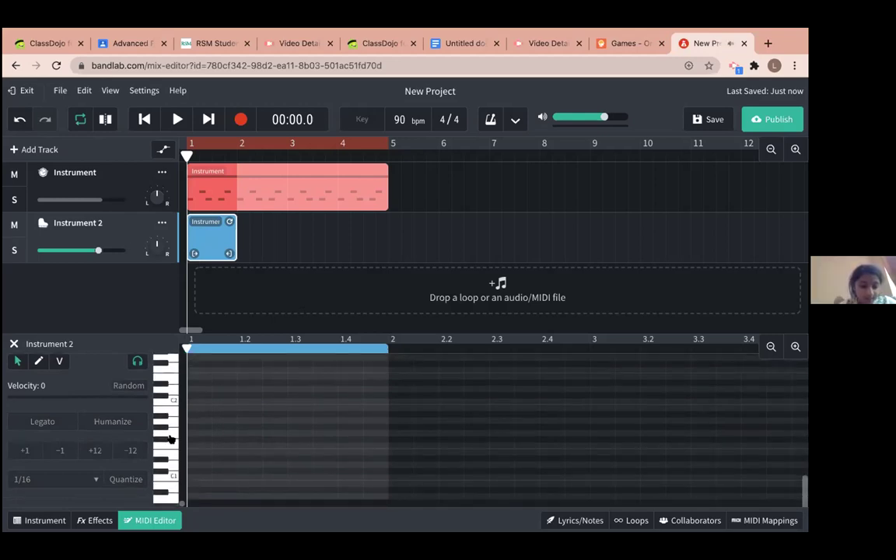
pyautogui.scroll(3, 172, 399)
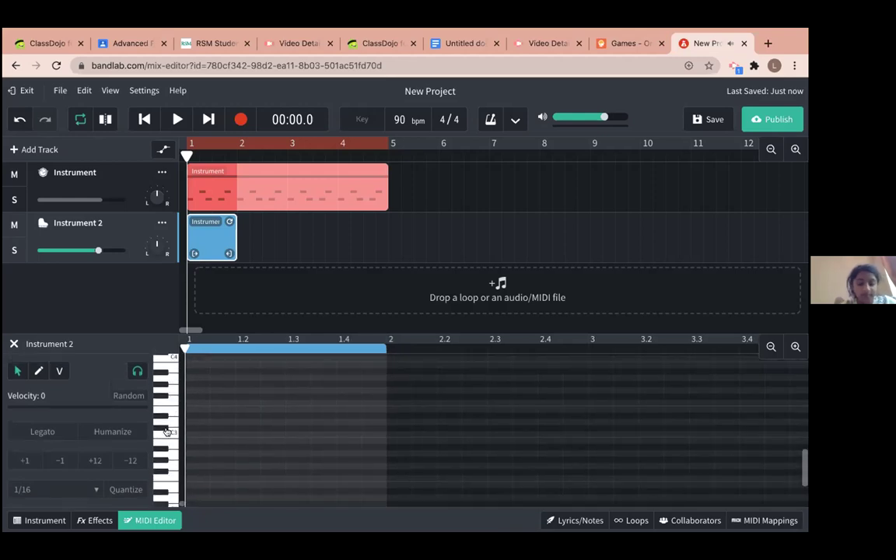
pyautogui.click(213, 435)
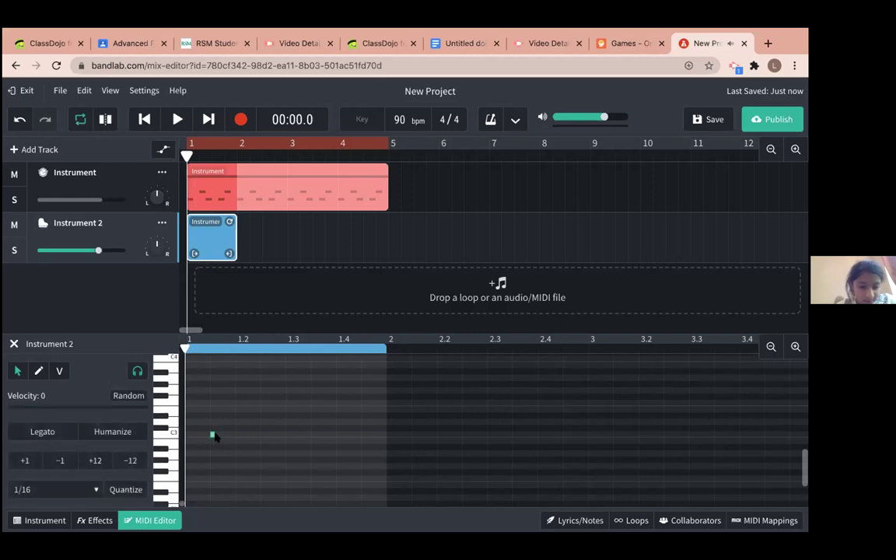
pyautogui.click(211, 433)
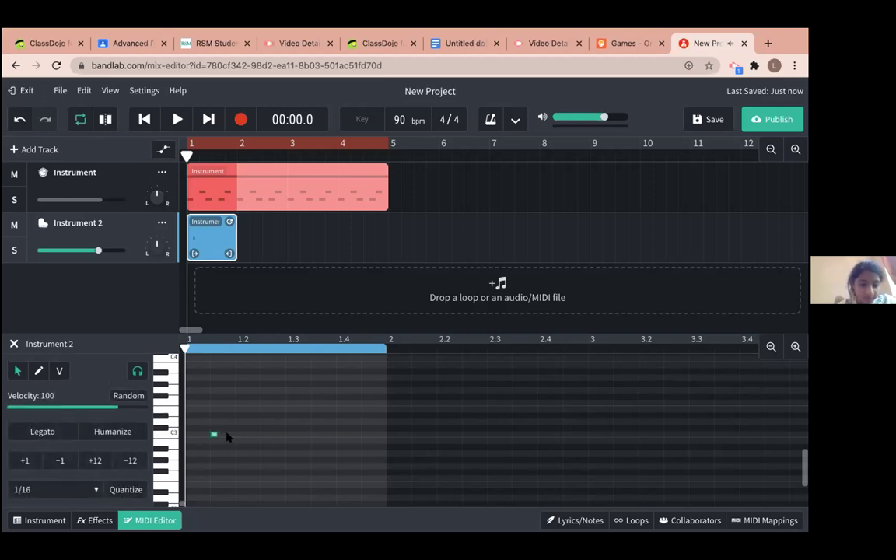
pyautogui.click(218, 441)
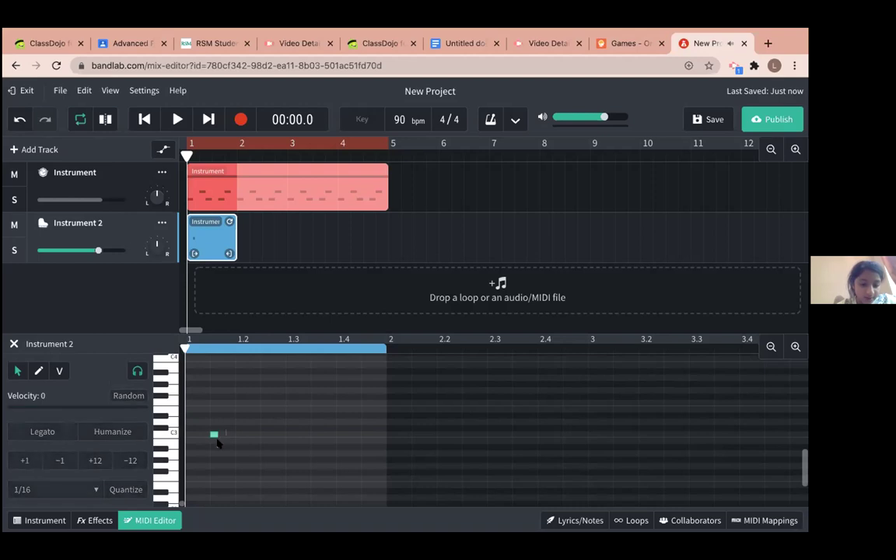
pyautogui.click(215, 435)
pyautogui.moveTo(214, 433); pyautogui.dragTo(240, 433)
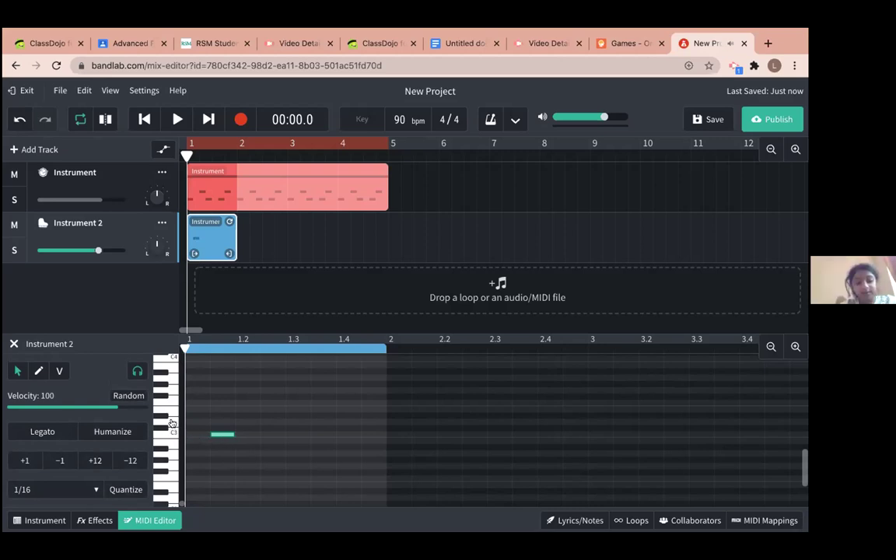
# Add four half-beat notes from beat 2 to the start of beat 4, each one semitone higher than the last, up to E3.
pyautogui.click(244, 427)
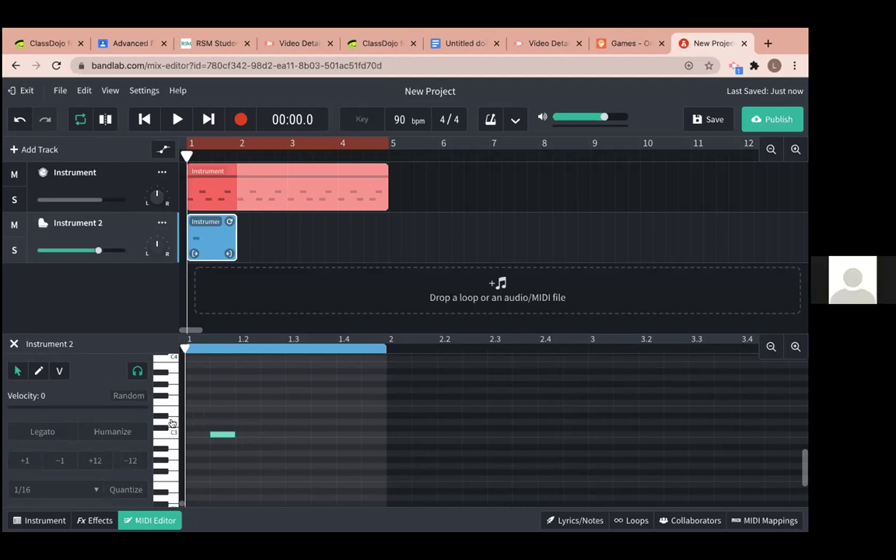
pyautogui.click(244, 428)
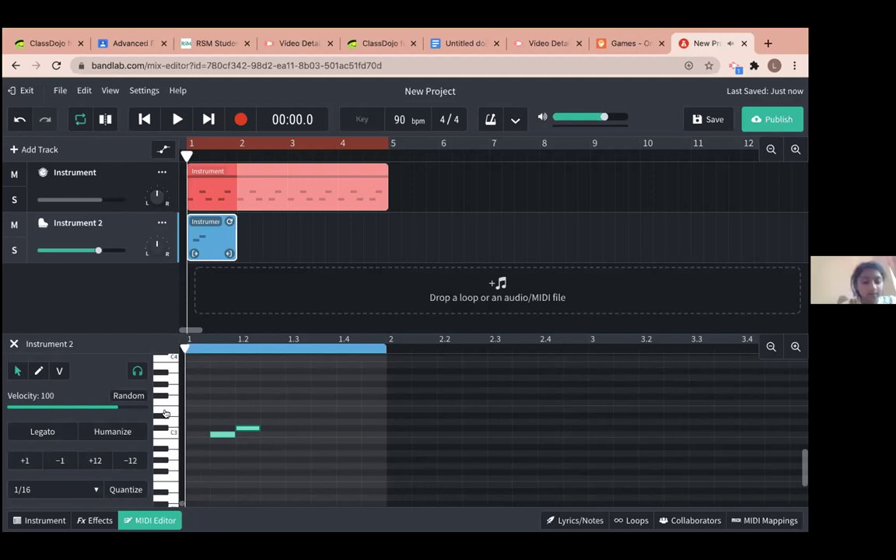
pyautogui.click(266, 422)
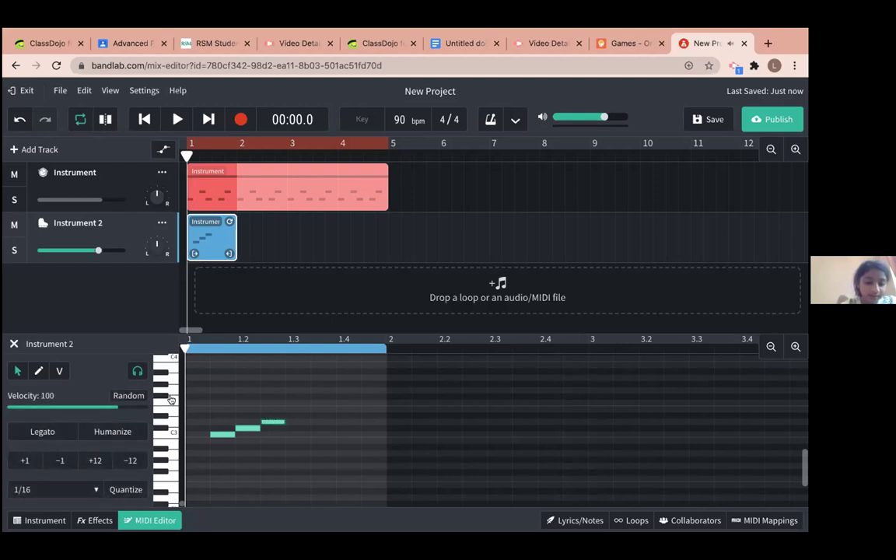
pyautogui.click(293, 415)
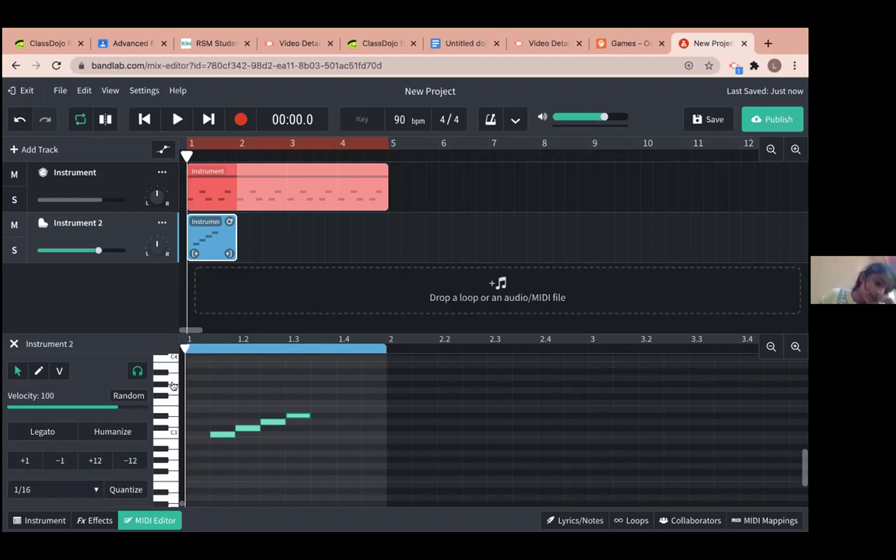
pyautogui.doubleClick(320, 409)
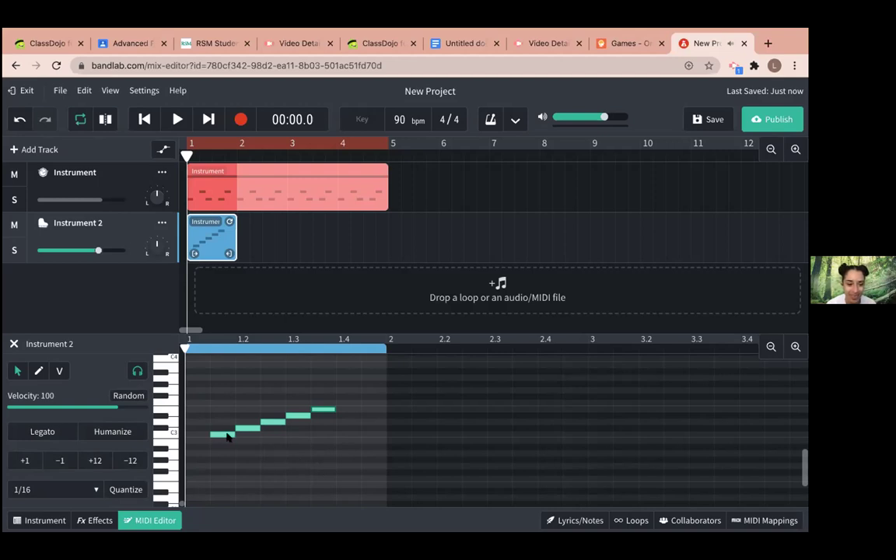
# Delete the second note of the rising run and put it back in the same place at beat 2.
pyautogui.click(287, 422)
pyautogui.click(313, 410)
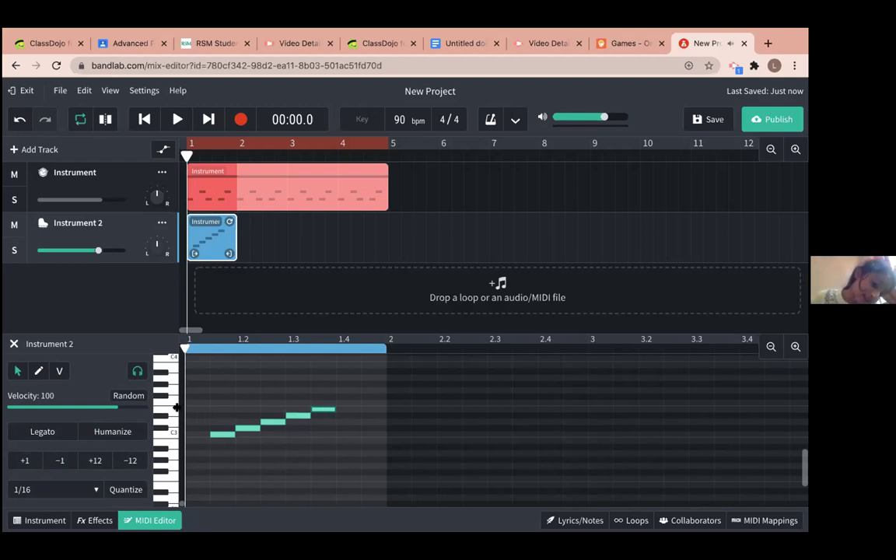
pyautogui.rightClick(242, 429)
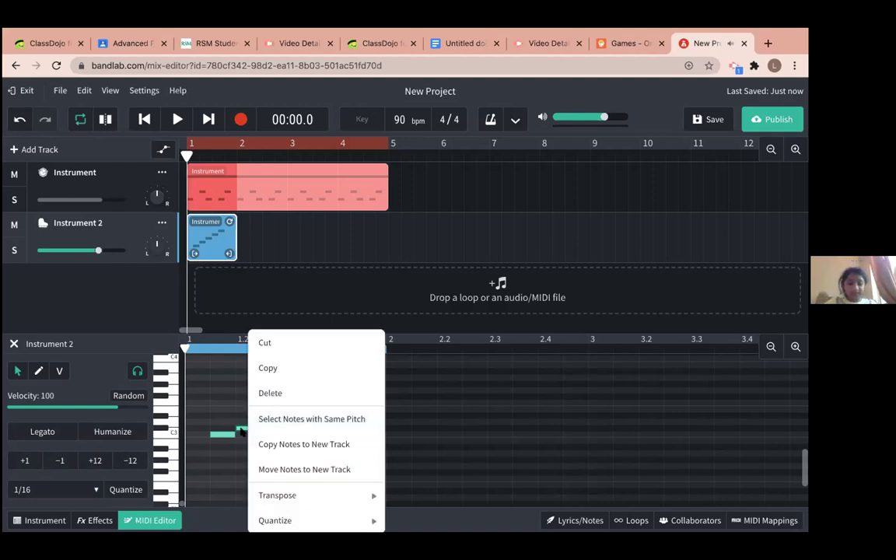
pyautogui.click(243, 428)
pyautogui.rightClick(241, 430)
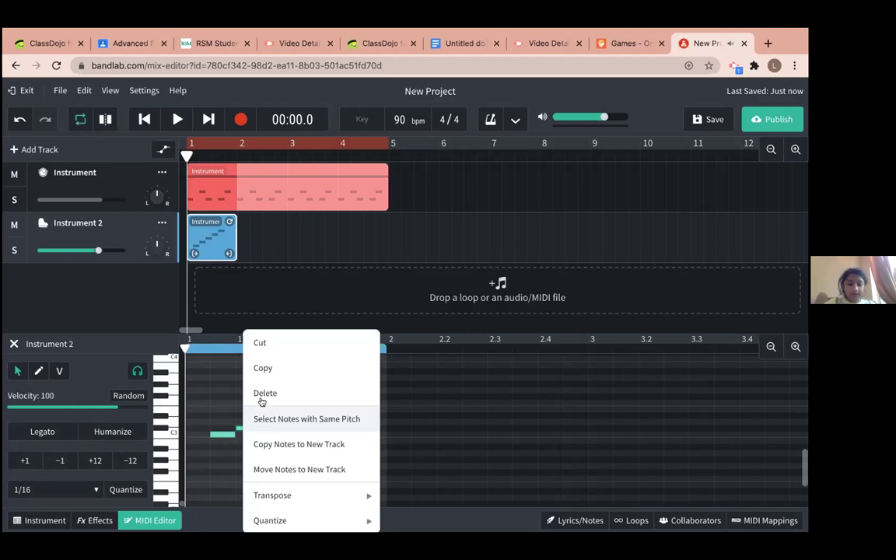
pyautogui.click(269, 394)
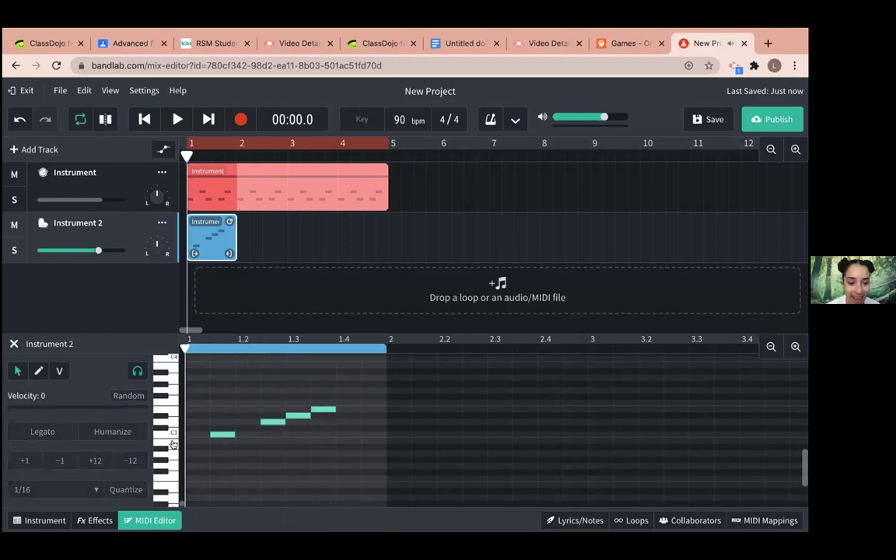
pyautogui.click(242, 429)
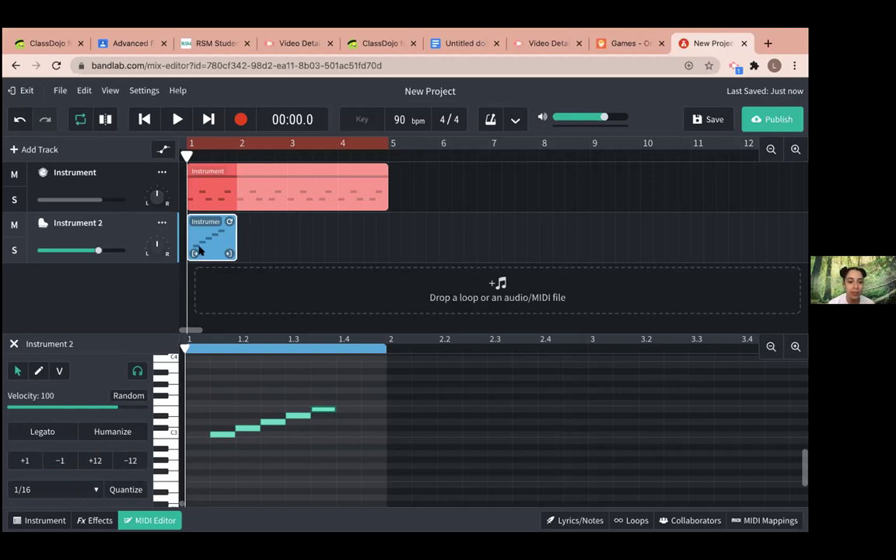
# Play the drum loop and the piano run together, and return the playhead to the start.
pyautogui.click(174, 120)
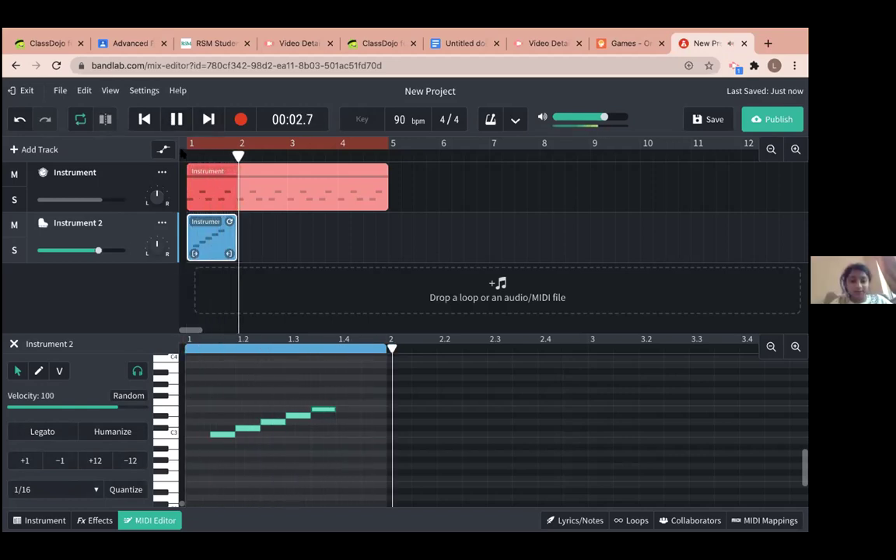
pyautogui.click(171, 119)
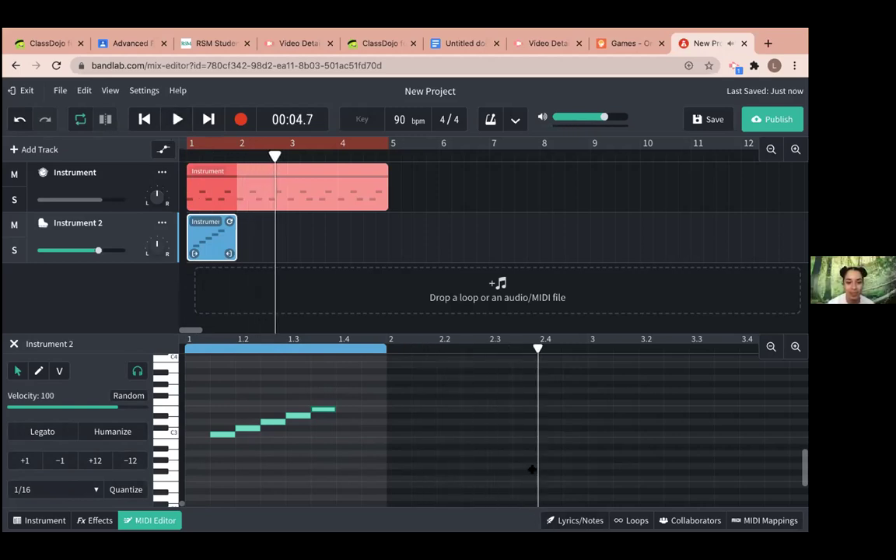
pyautogui.press('Return')
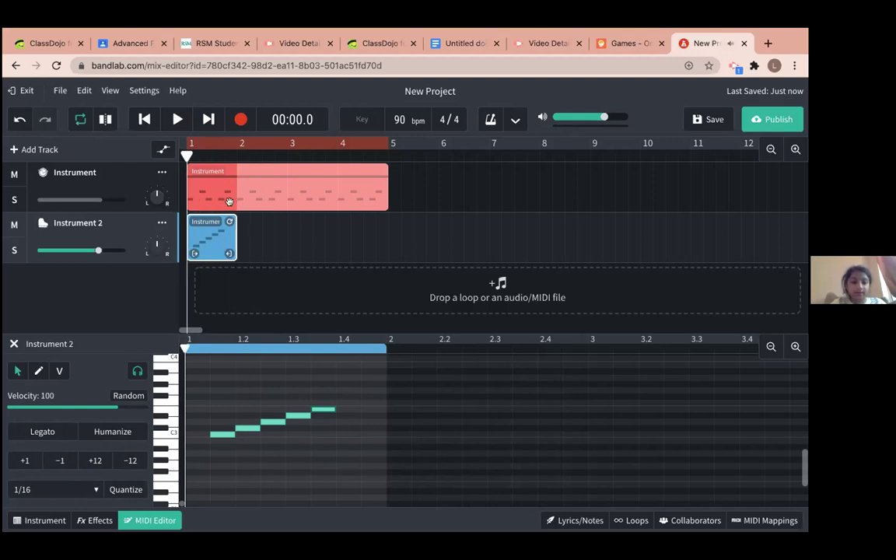
# Loop the Instrument 2 region to the end of bar 4, matching the drum region, and play both tracks.
pyautogui.moveTo(230, 222); pyautogui.dragTo(381, 221)
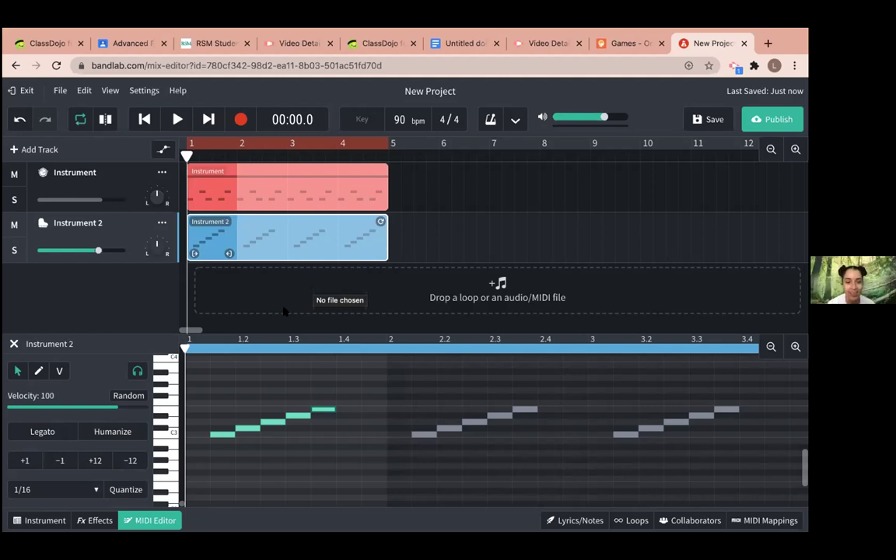
pyautogui.click(174, 122)
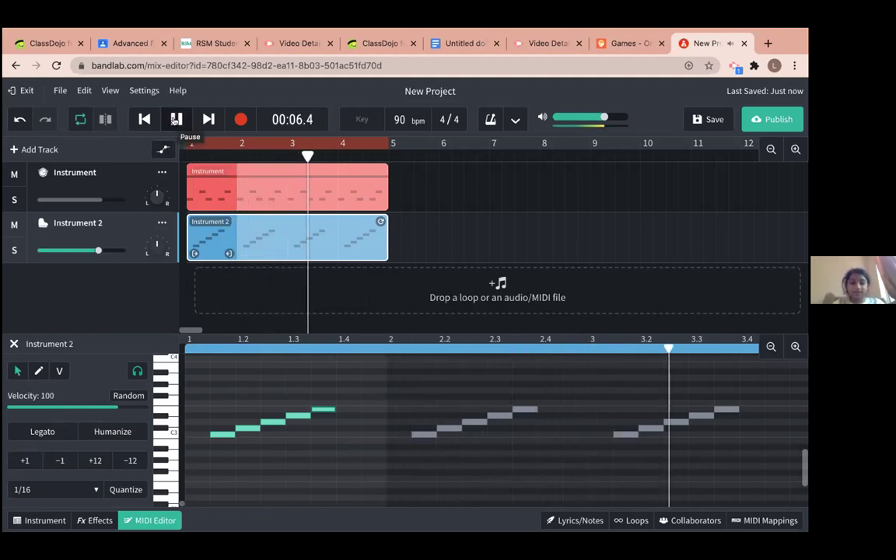
pyautogui.click(176, 119)
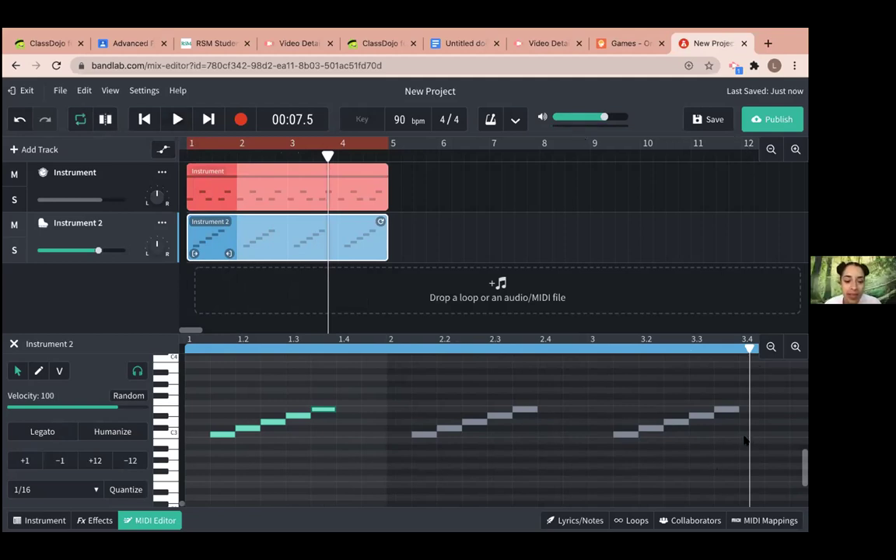
# Return the playhead to the start, shorten the looped Instrument 2 region to the end of bar 2 and copy it.
pyautogui.moveTo(747, 442); pyautogui.dragTo(187, 490)
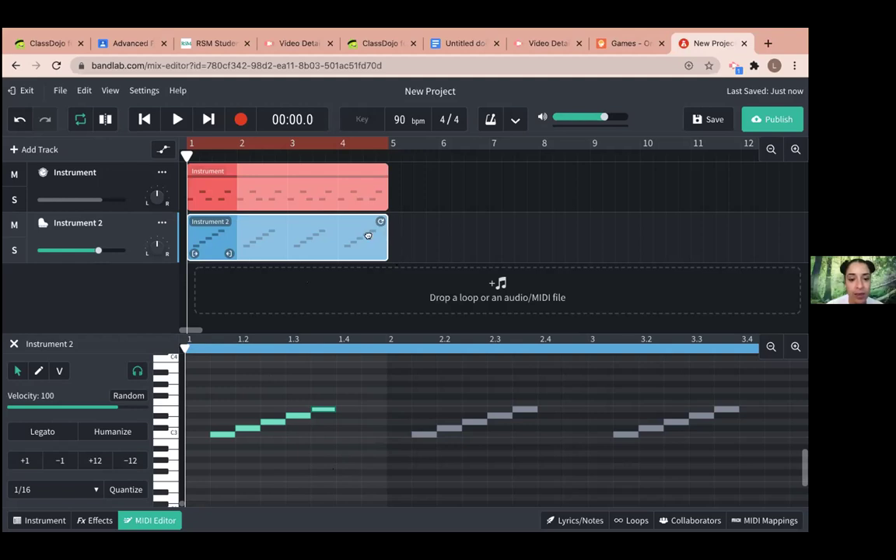
pyautogui.moveTo(379, 220); pyautogui.dragTo(282, 222)
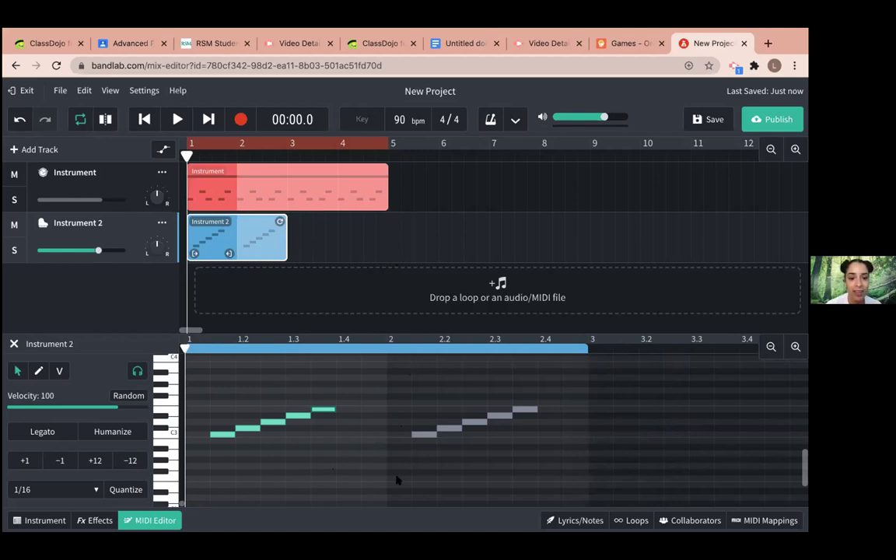
pyautogui.rightClick(225, 232)
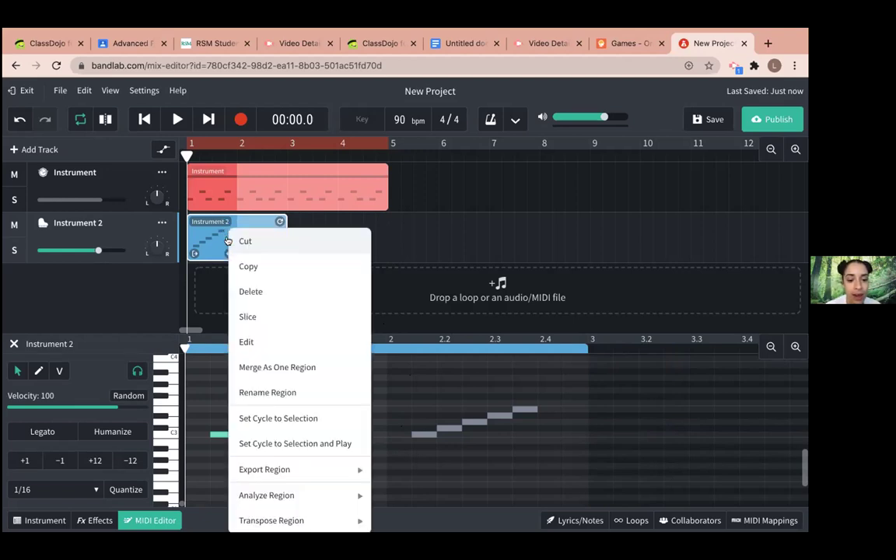
pyautogui.click(241, 266)
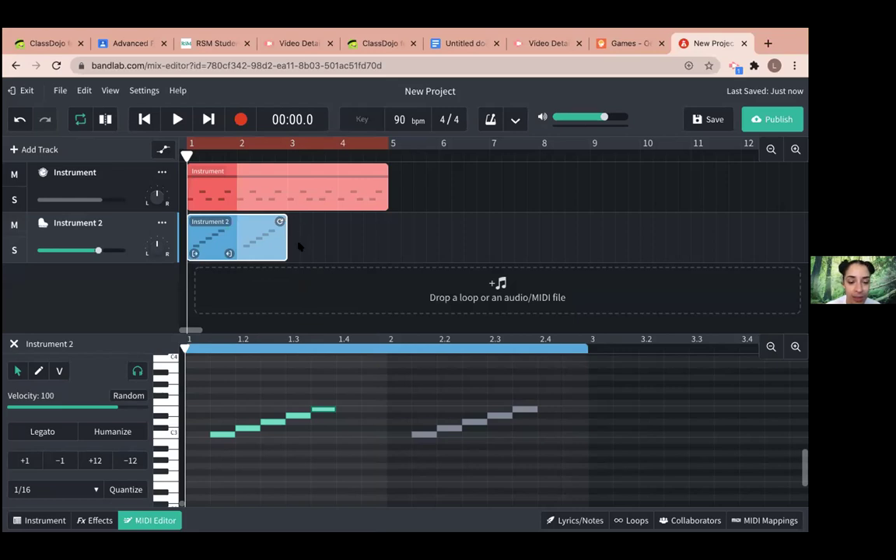
# Paste the copied two-bar region on the Instrument 2 track so a second copy starts at bar 3.
pyautogui.click(322, 256)
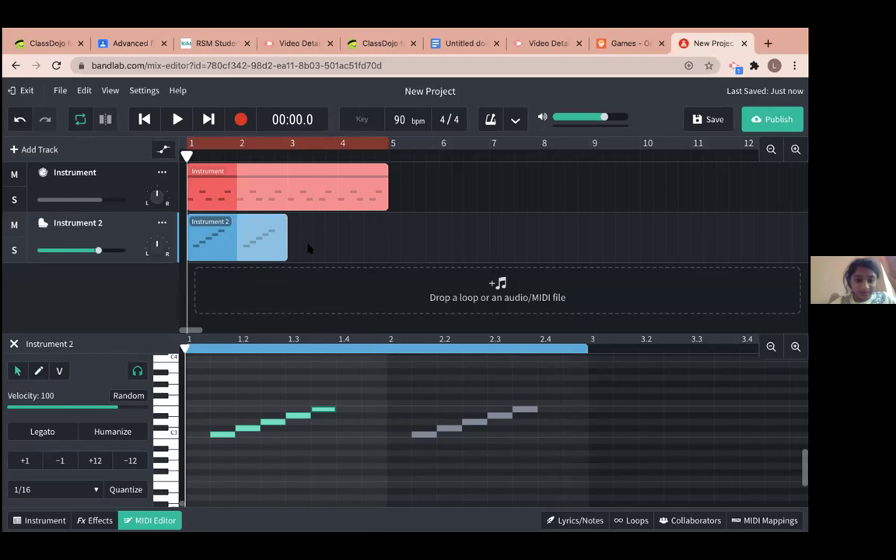
pyautogui.rightClick(308, 247)
pyautogui.click(320, 261)
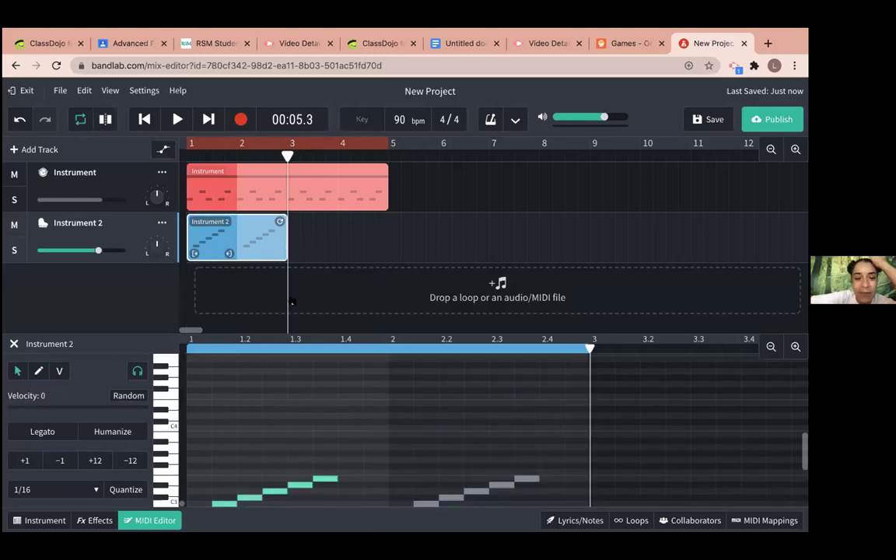
pyautogui.click(299, 290)
pyautogui.click(287, 290)
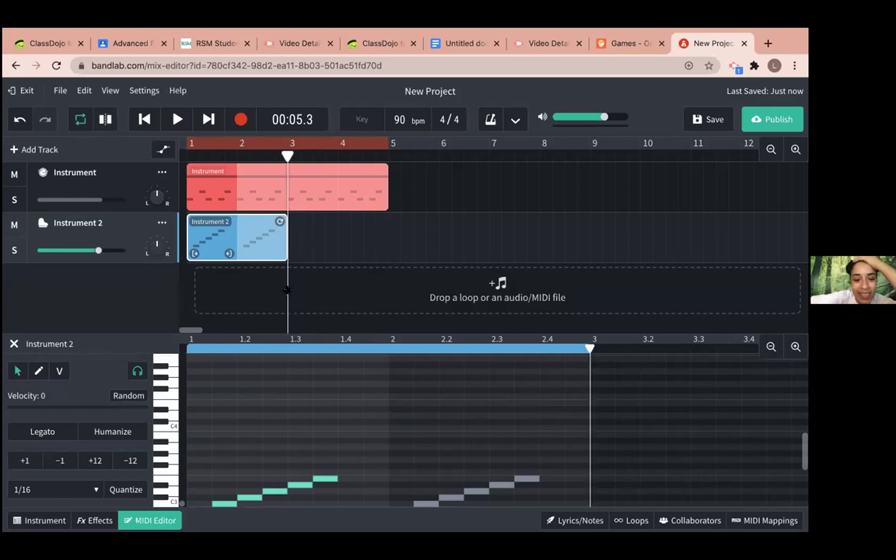
pyautogui.rightClick(308, 242)
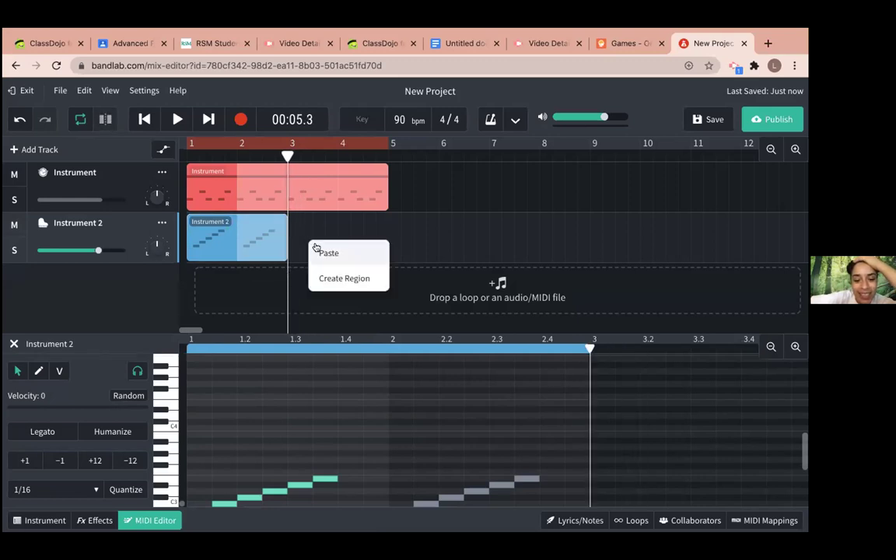
pyautogui.click(315, 250)
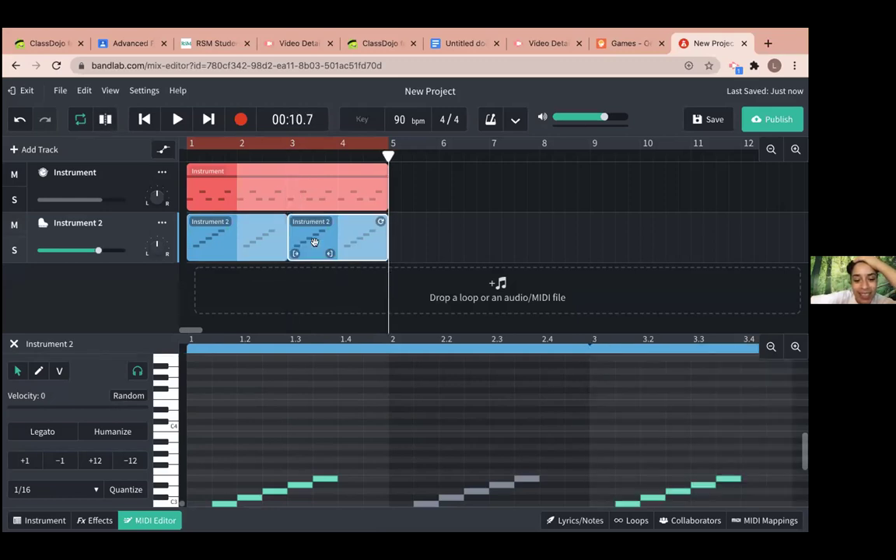
pyautogui.click(336, 291)
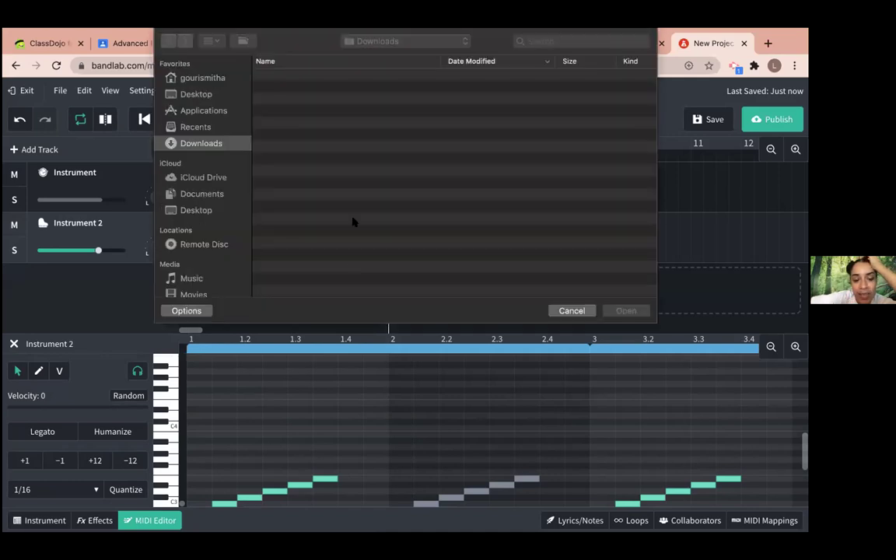
pyautogui.click(571, 311)
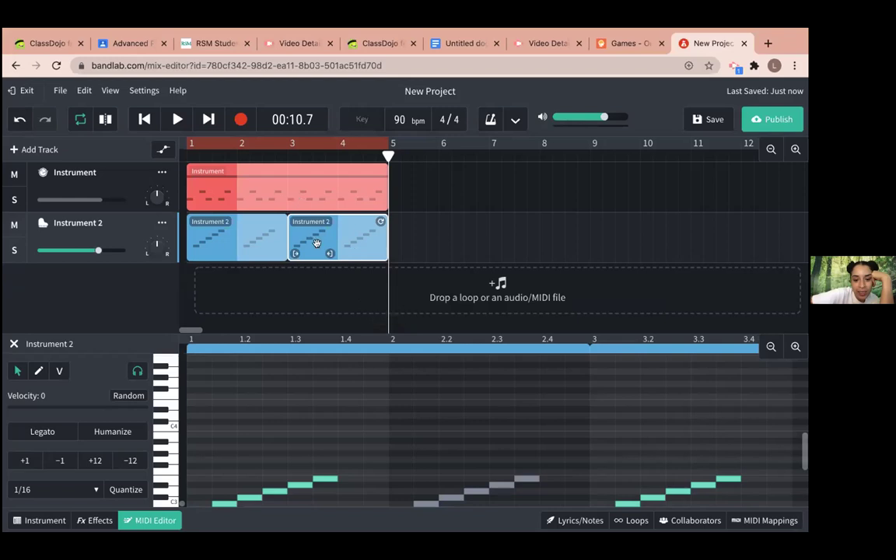
# Delete the two highest notes of the rising run in the copied region at bar 3.
pyautogui.scroll(-5, 483, 420)
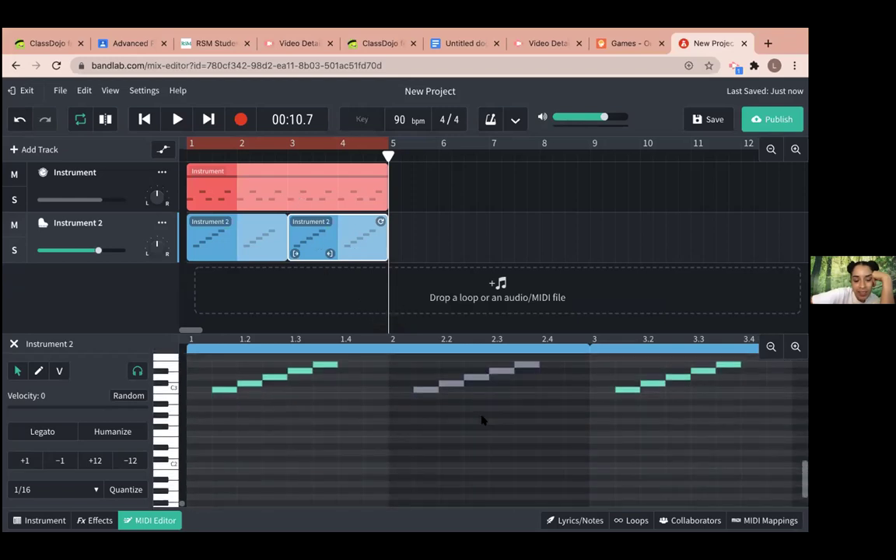
pyautogui.scroll(3, 600, 400)
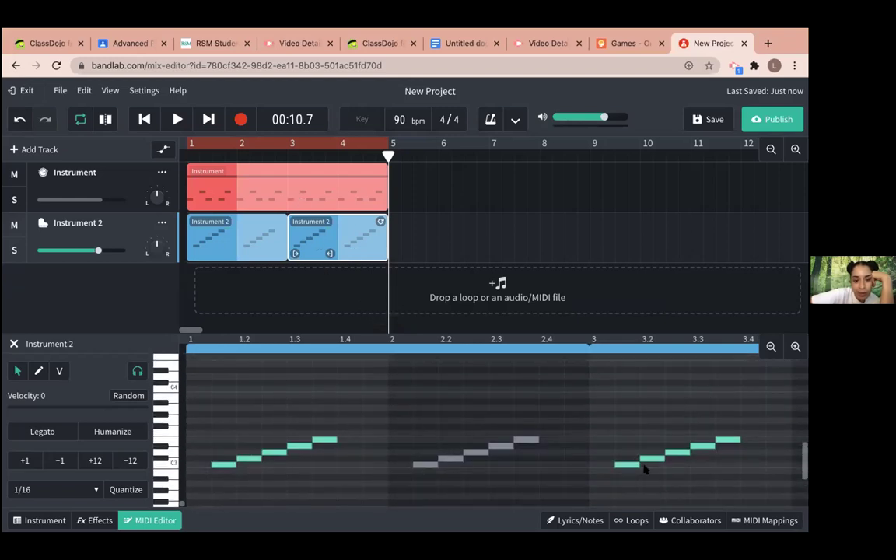
pyautogui.click(725, 441)
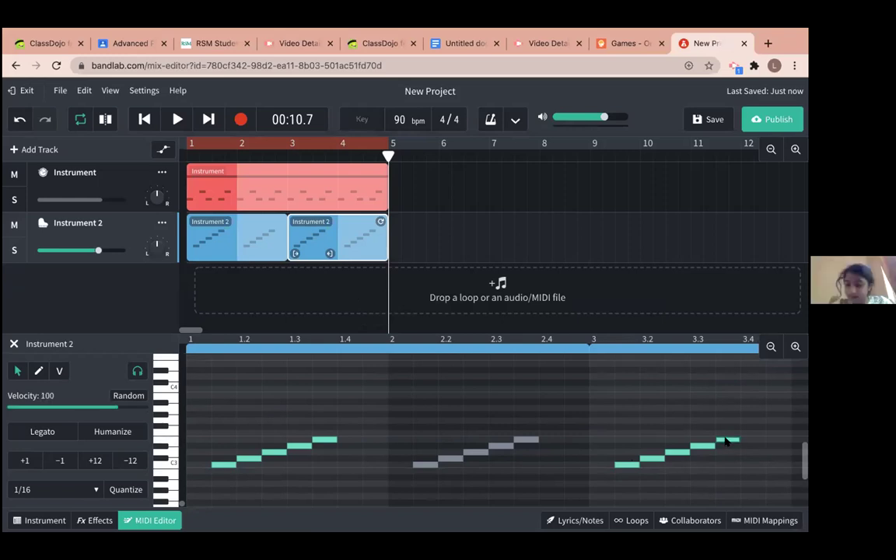
pyautogui.rightClick(726, 441)
pyautogui.click(694, 392)
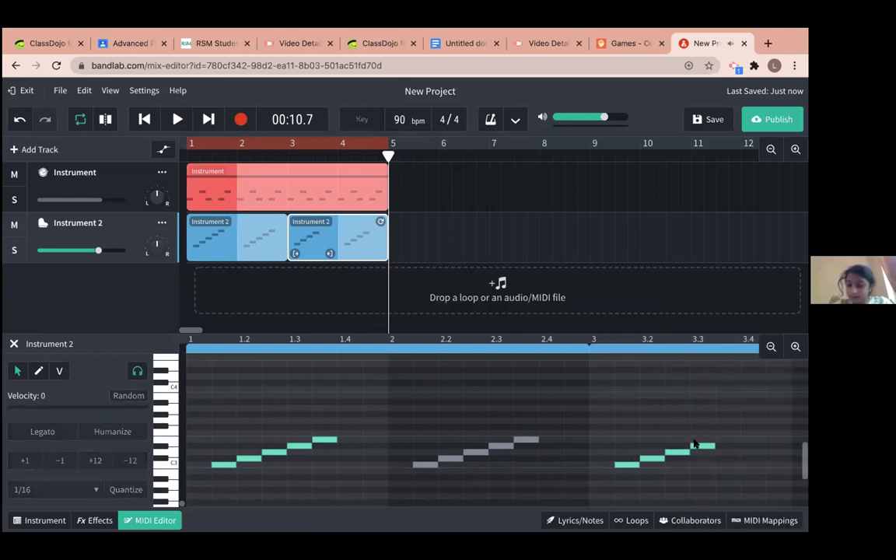
pyautogui.click(695, 443)
pyautogui.rightClick(695, 443)
pyautogui.click(692, 395)
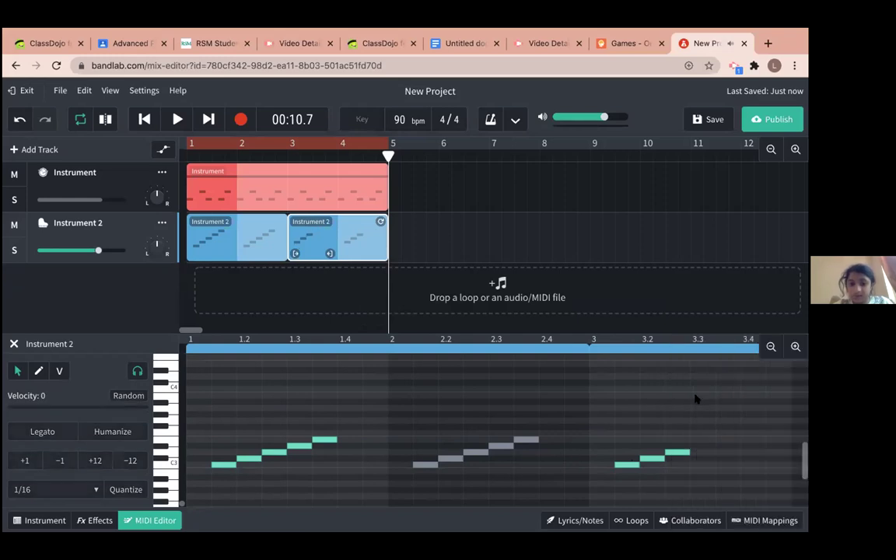
# Delete the remaining three notes of the bar 3 run, emptying the copied region.
pyautogui.click(664, 449)
pyautogui.rightClick(666, 449)
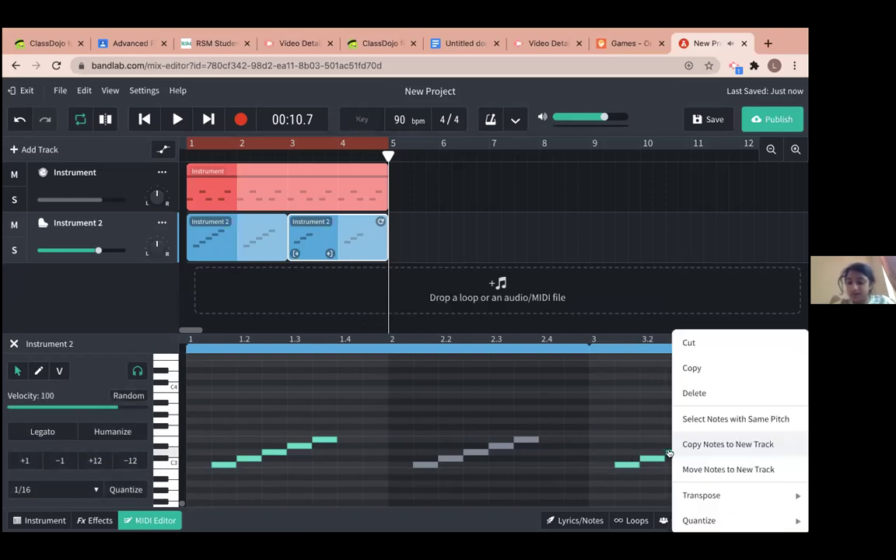
pyautogui.click(691, 392)
pyautogui.click(646, 460)
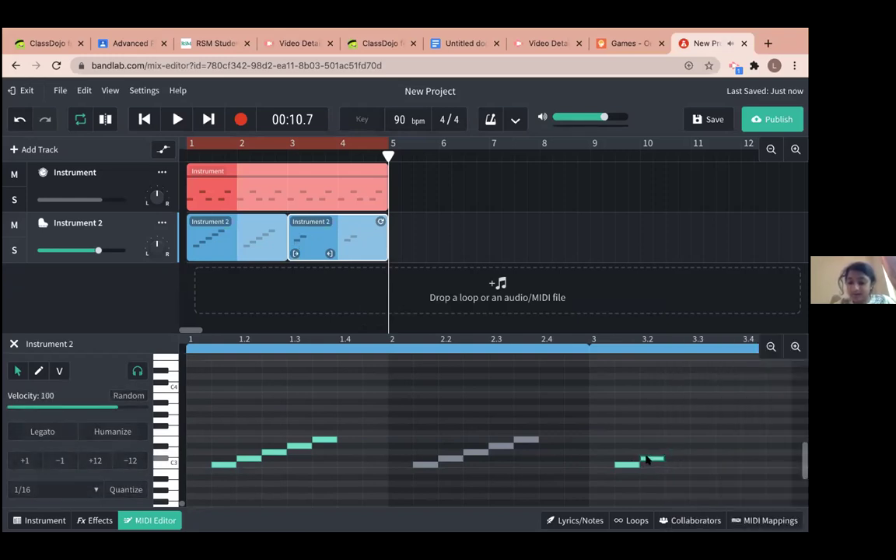
pyautogui.rightClick(648, 459)
pyautogui.click(667, 392)
pyautogui.click(619, 464)
pyautogui.rightClick(622, 464)
pyautogui.click(636, 391)
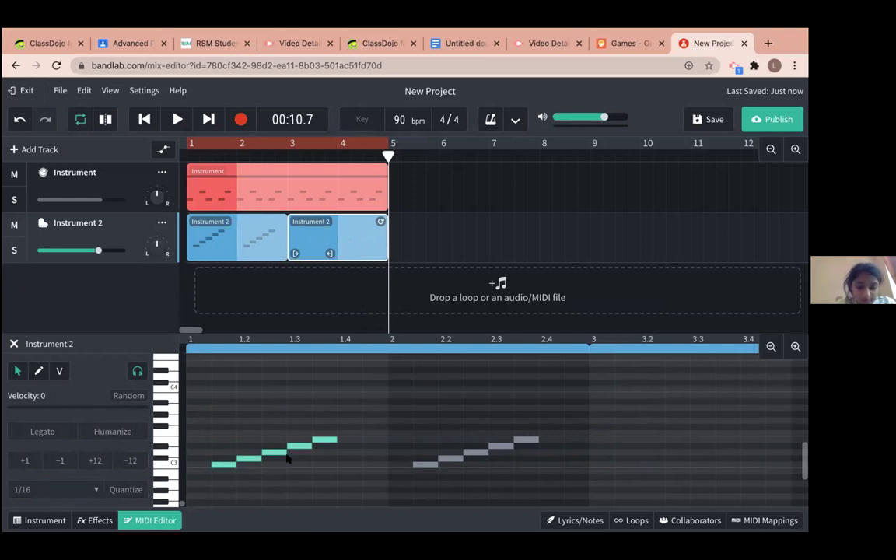
# Add a half-beat E3 note at beat 2 of bar 3 in the emptied region.
pyautogui.rightClick(525, 440)
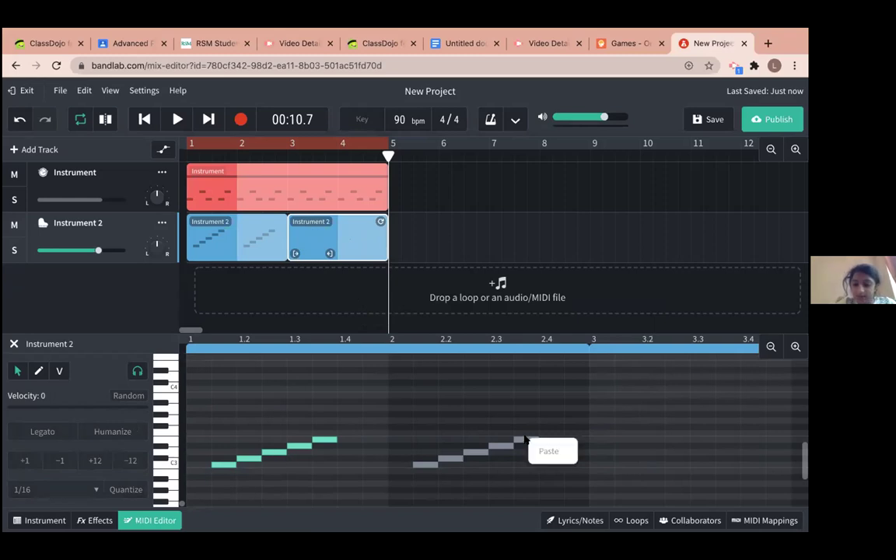
pyautogui.click(530, 483)
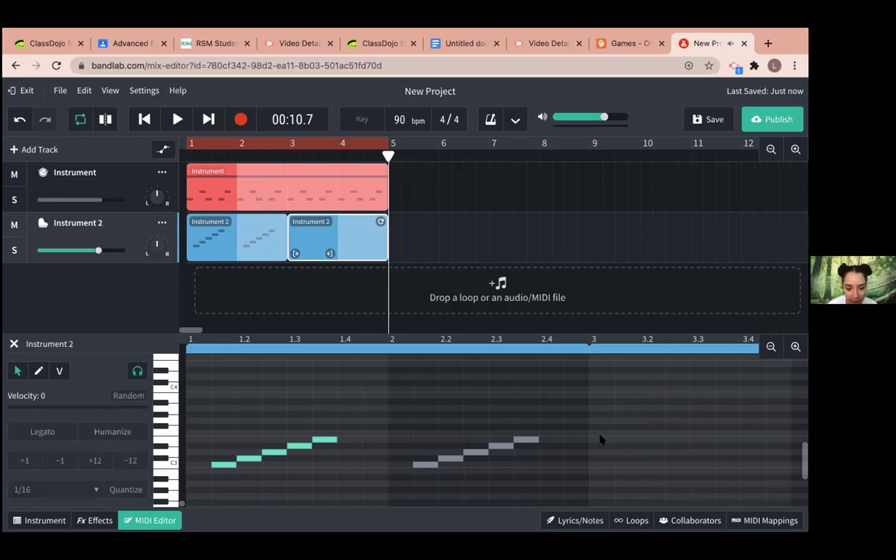
pyautogui.rightClick(651, 441)
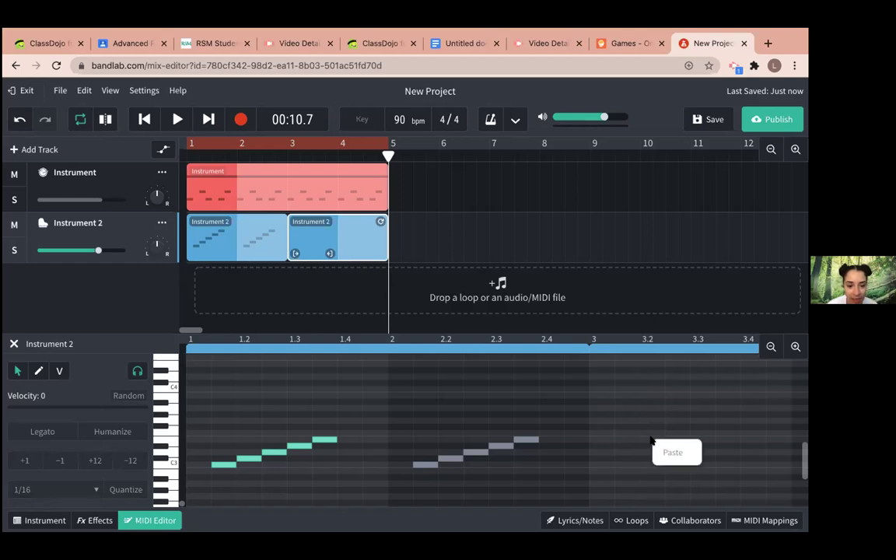
pyautogui.click(641, 439)
pyautogui.doubleClick(650, 440)
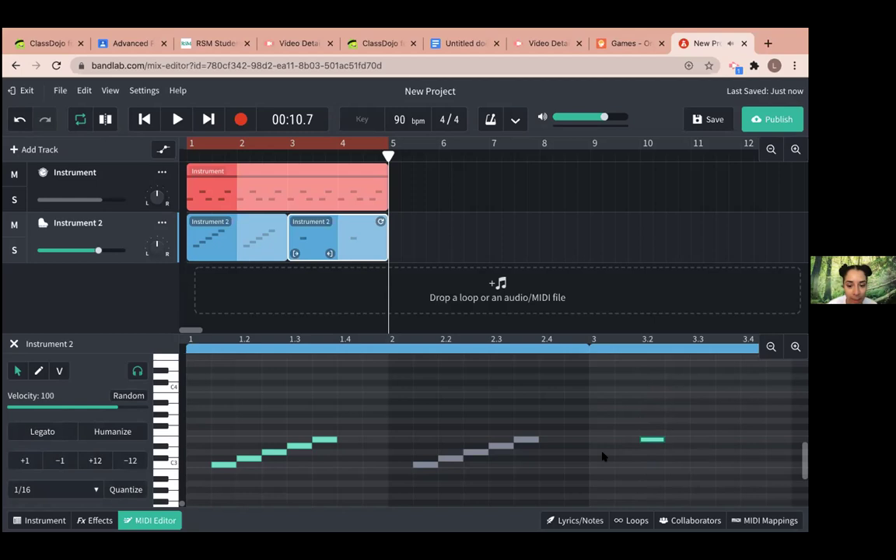
pyautogui.click(327, 457)
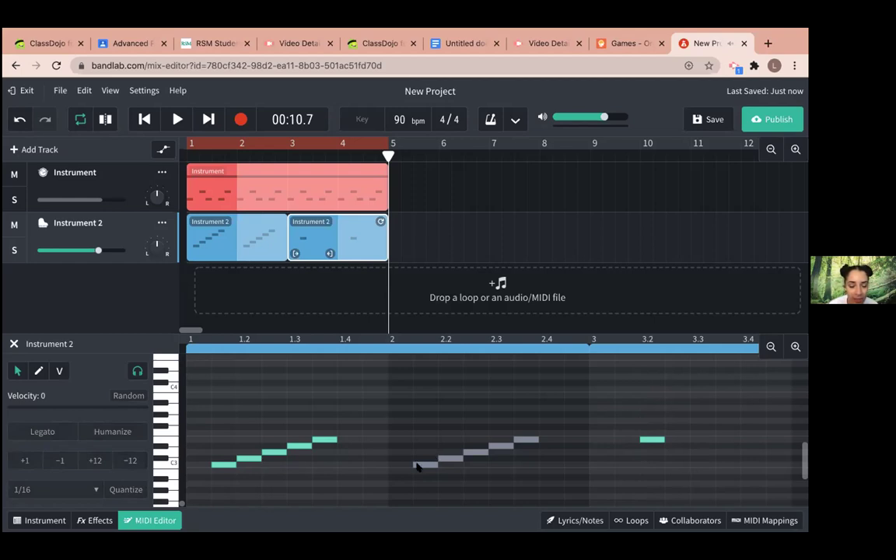
pyautogui.scroll(-3, 581, 411)
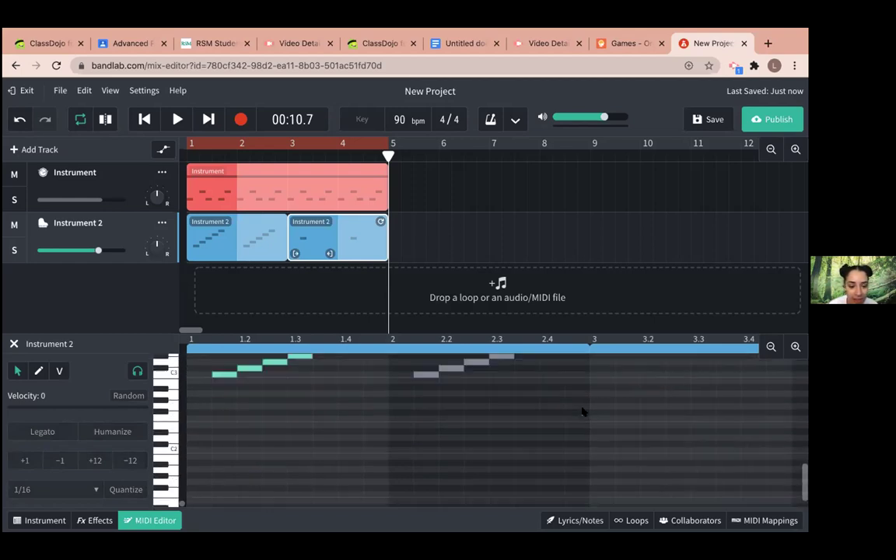
pyautogui.scroll(5, 582, 411)
pyautogui.hscroll(2, 582, 412)
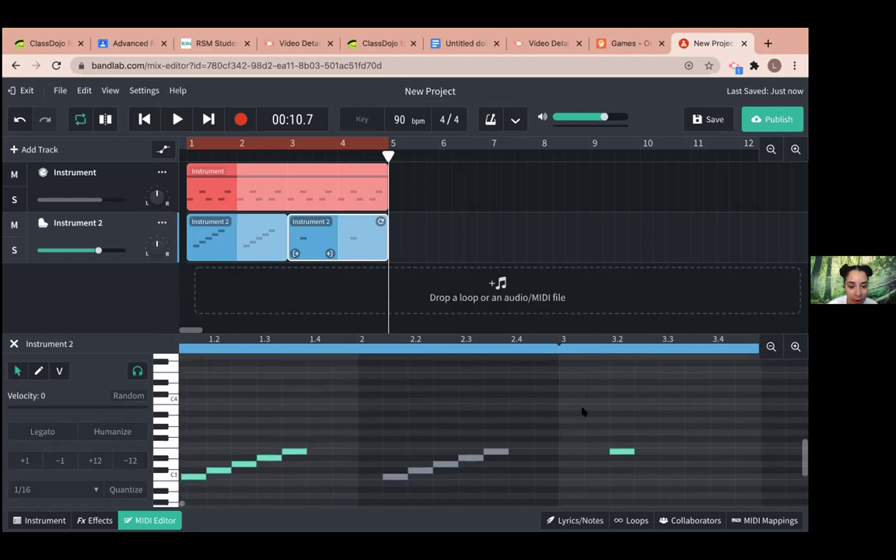
pyautogui.scroll(-3, 582, 412)
pyautogui.hscroll(-1, 581, 411)
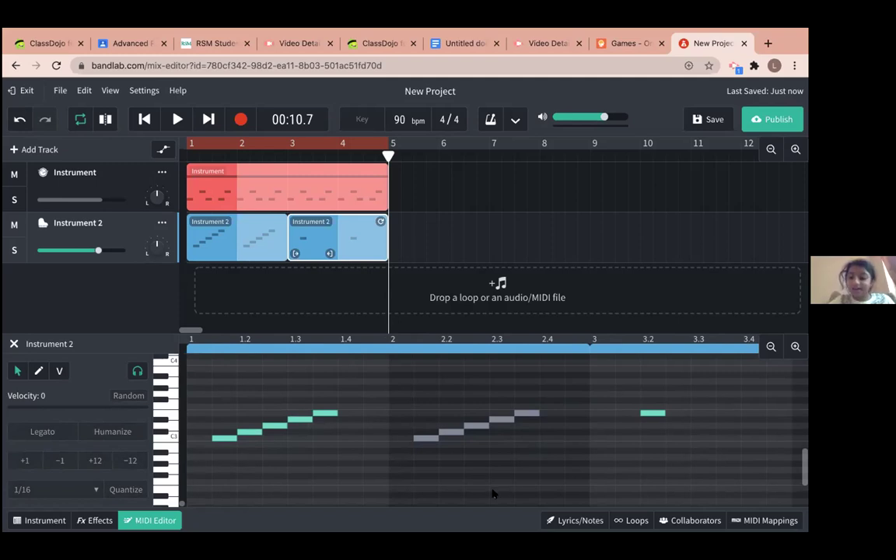
# Copy the fourth note of the bar 1 run and try to paste it just after the single note in bar 3.
pyautogui.rightClick(321, 414)
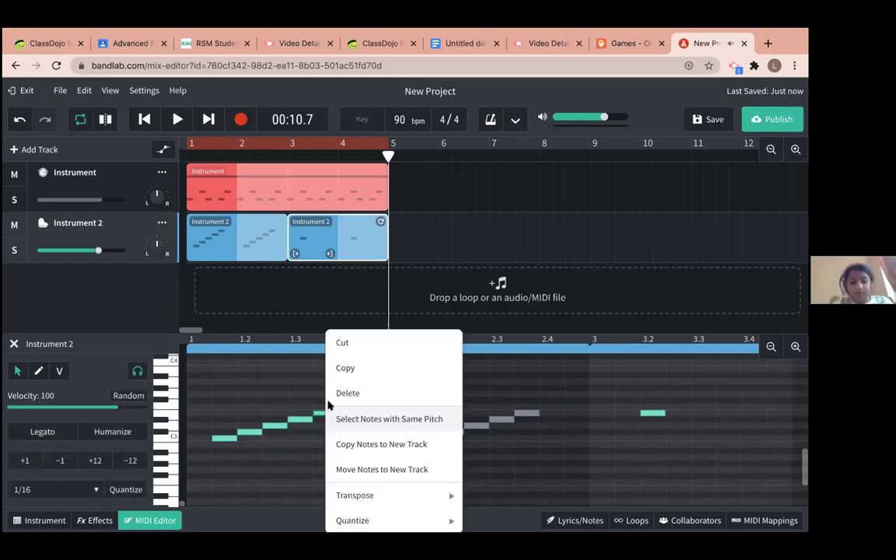
pyautogui.click(282, 384)
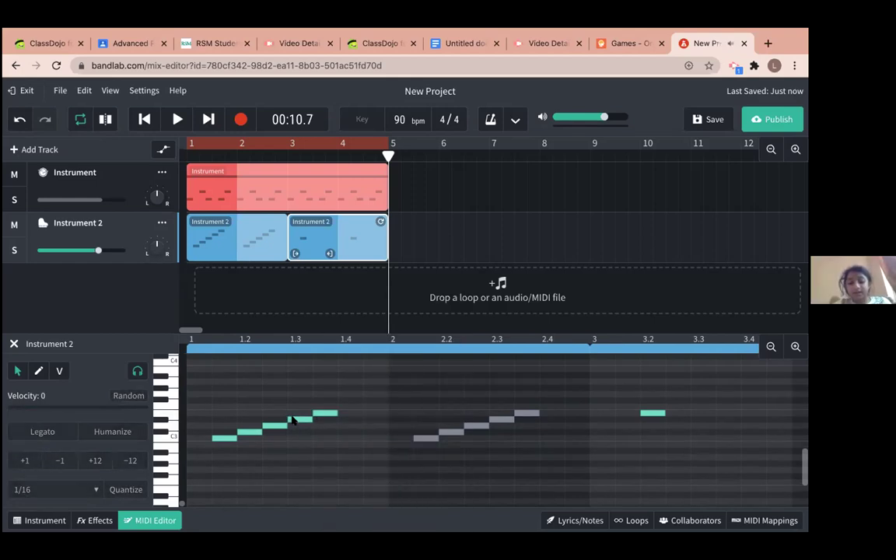
pyautogui.rightClick(294, 420)
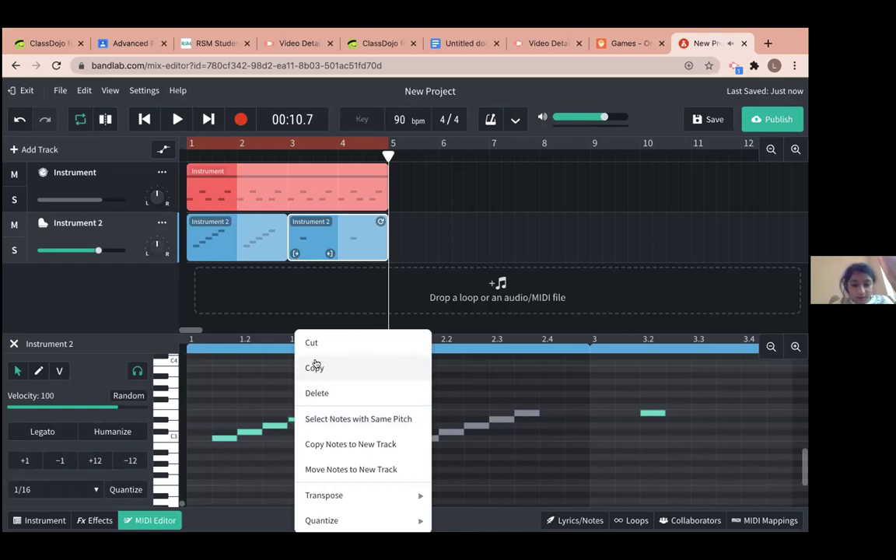
pyautogui.click(315, 367)
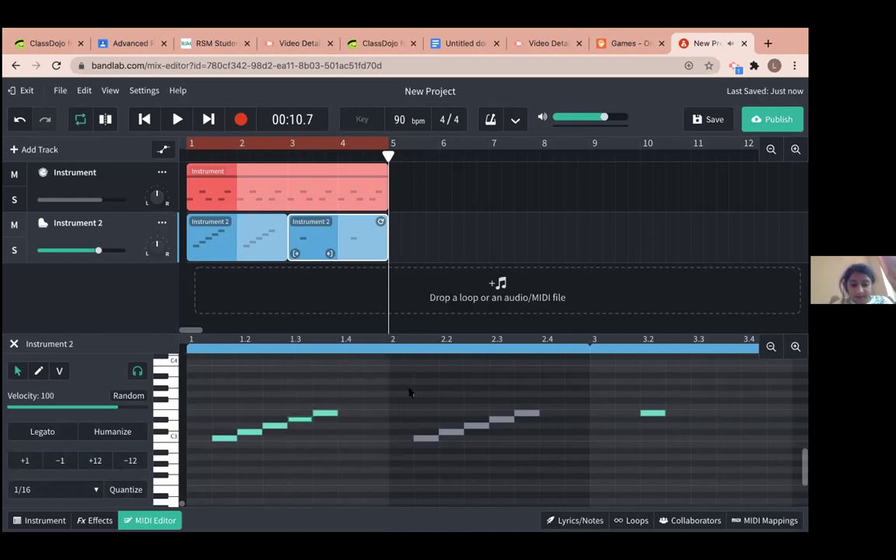
pyautogui.click(671, 418)
pyautogui.rightClick(671, 419)
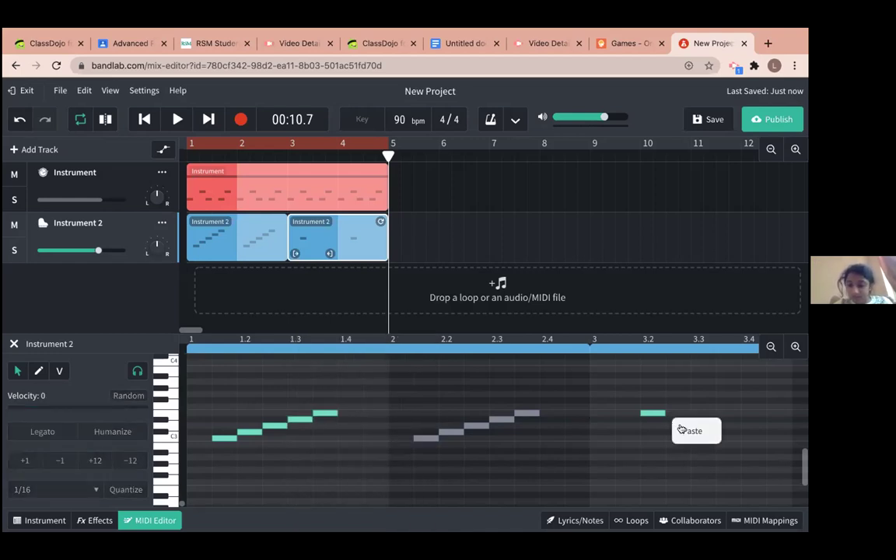
pyautogui.click(682, 429)
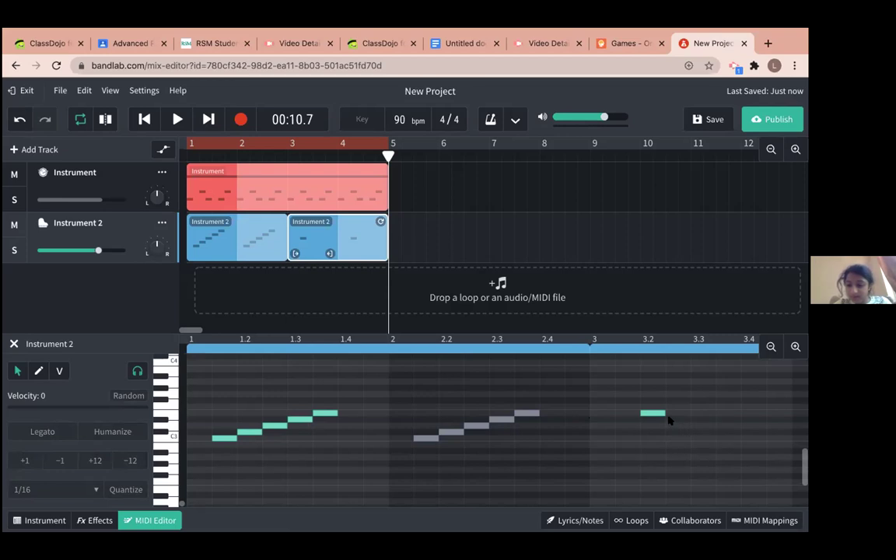
pyautogui.click(656, 416)
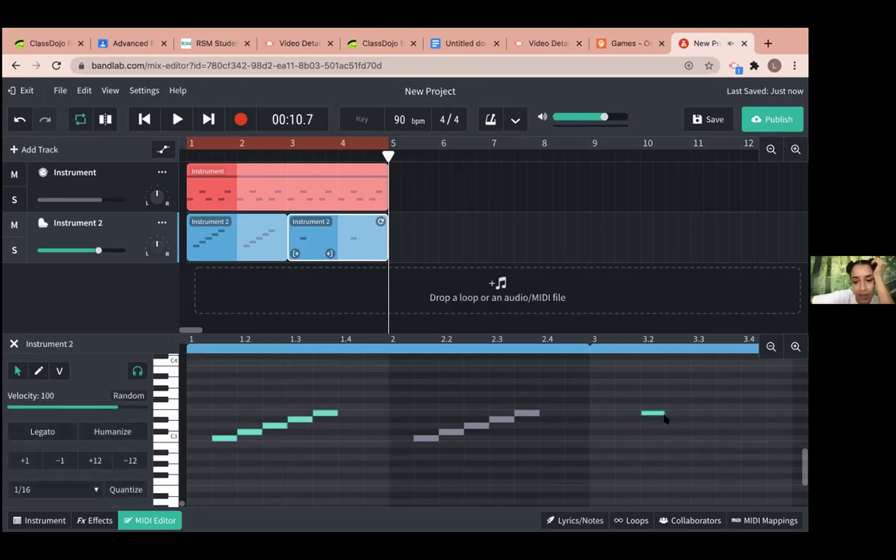
pyautogui.rightClick(667, 420)
pyautogui.click(677, 424)
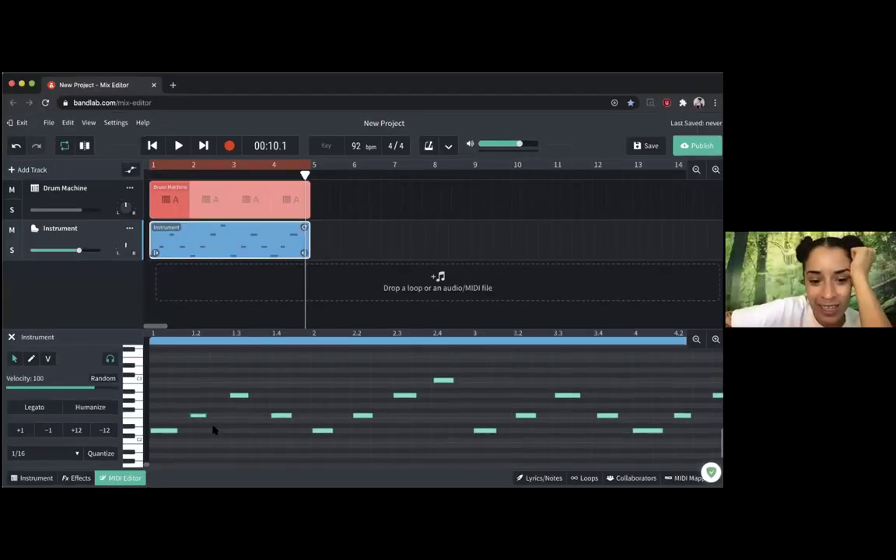
# Shorten the looped piano region so it ends at bar 3, using the playhead at bar 3 as the guide.
pyautogui.click(310, 350)
pyautogui.scroll(3, 309, 344)
pyautogui.click(309, 338)
pyautogui.moveTo(309, 338); pyautogui.dragTo(150, 338)
pyautogui.scroll(-3, 234, 389)
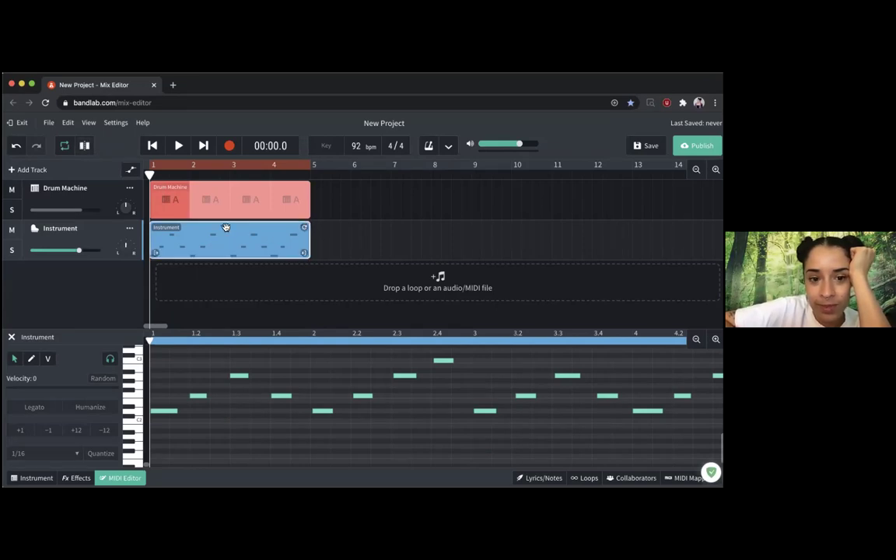
pyautogui.moveTo(149, 173); pyautogui.dragTo(231, 174)
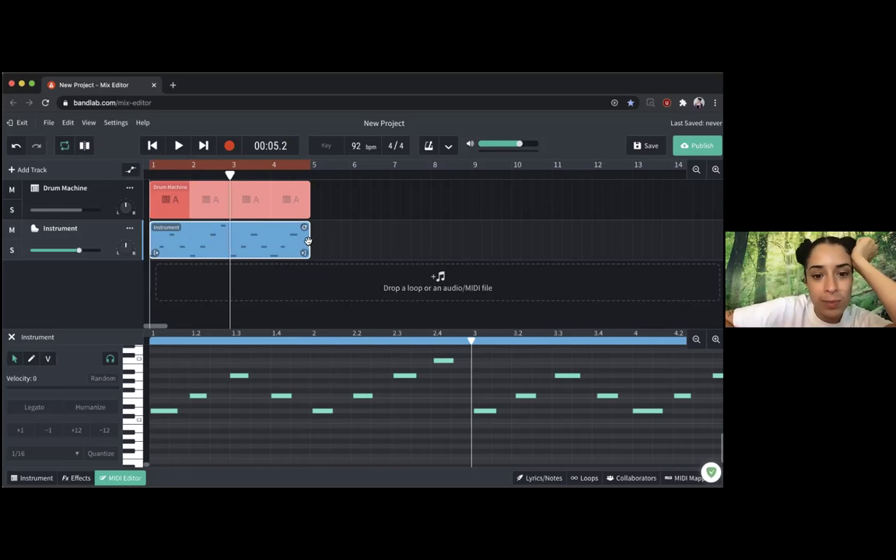
pyautogui.moveTo(308, 250); pyautogui.dragTo(224, 252)
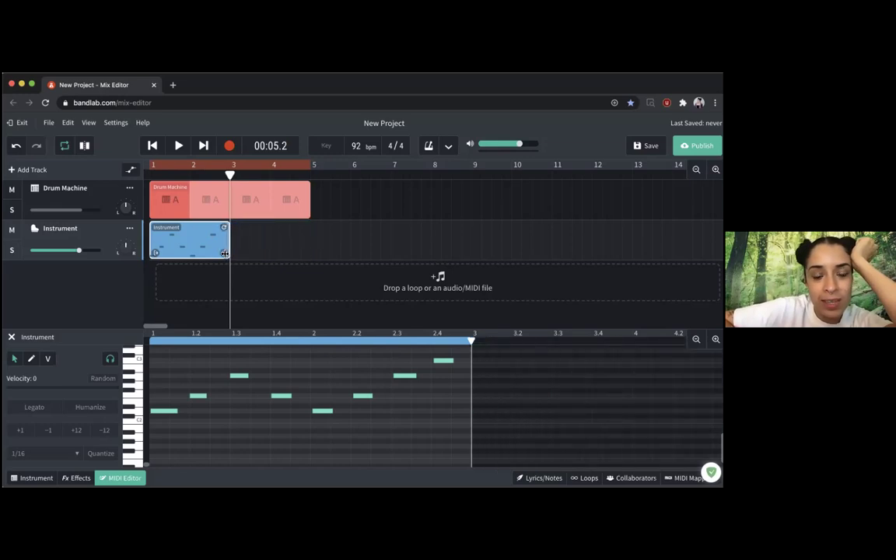
# Copy the shortened two-bar piano region and paste it at bar 3 on the same track.
pyautogui.rightClick(180, 224)
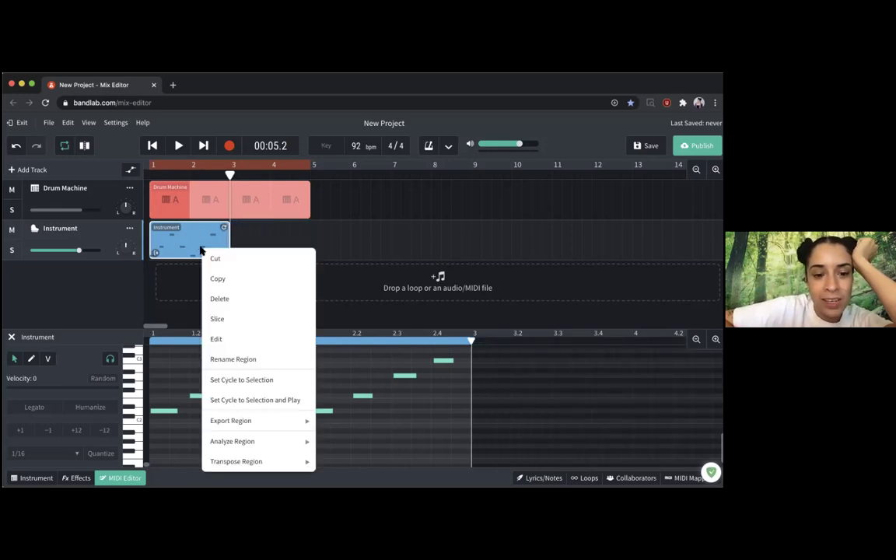
pyautogui.click(235, 278)
pyautogui.rightClick(240, 244)
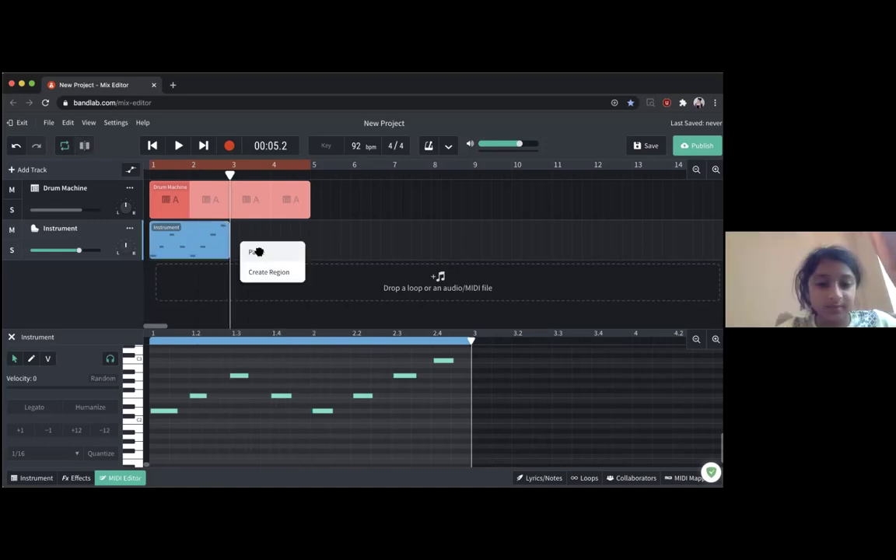
pyautogui.click(257, 252)
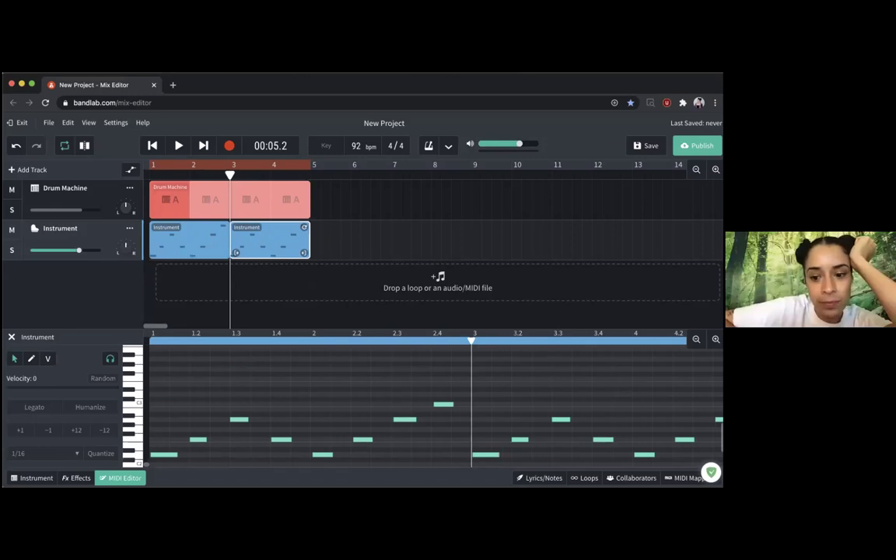
# Delete all the notes in bars 1 and 2 from the first piano region.
pyautogui.scroll(-3, 234, 413)
pyautogui.rightClick(326, 424)
pyautogui.click(343, 432)
pyautogui.scroll(2, 427, 420)
pyautogui.moveTo(465, 350); pyautogui.dragTo(144, 440)
pyautogui.press('Delete')
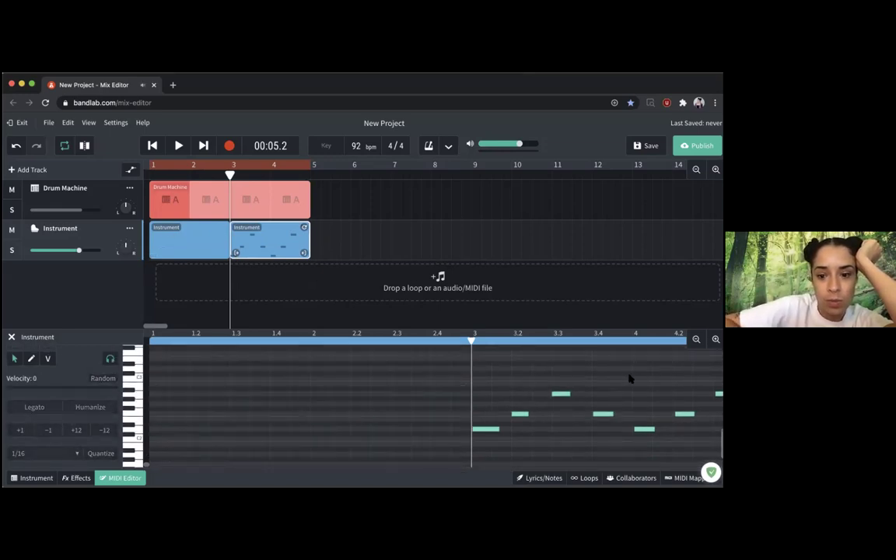
# Delete the notes from bar 3 onward, and undo the deletions in both piano regions.
pyautogui.scroll(-2, 496, 407)
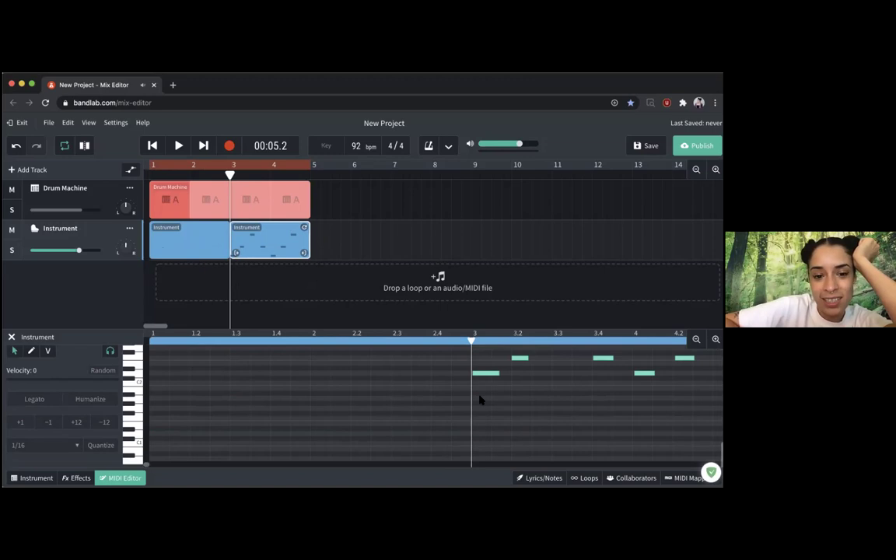
pyautogui.scroll(1, 471, 386)
pyautogui.moveTo(465, 408); pyautogui.dragTo(722, 364)
pyautogui.press('Delete')
pyautogui.press('super+z')
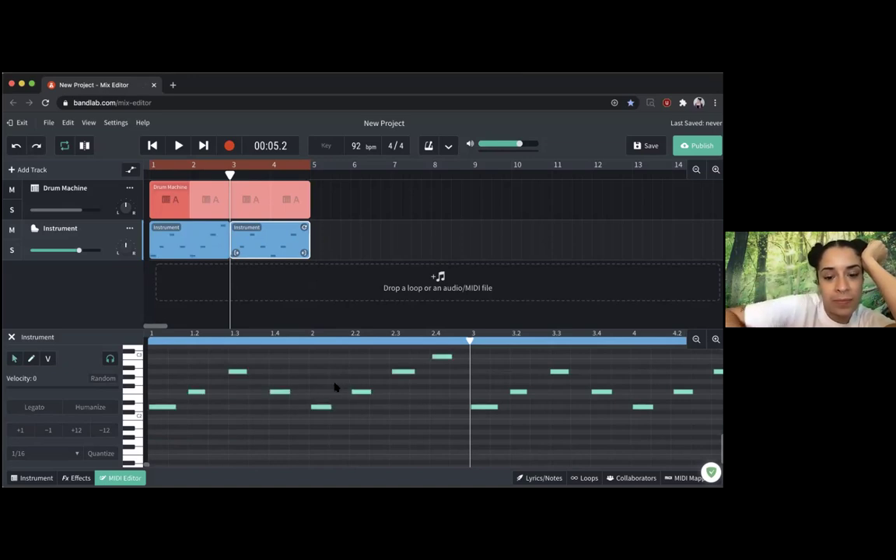
# Return the playhead to the start, clear the notes of both piano regions, and undo the clearing.
pyautogui.press('Return')
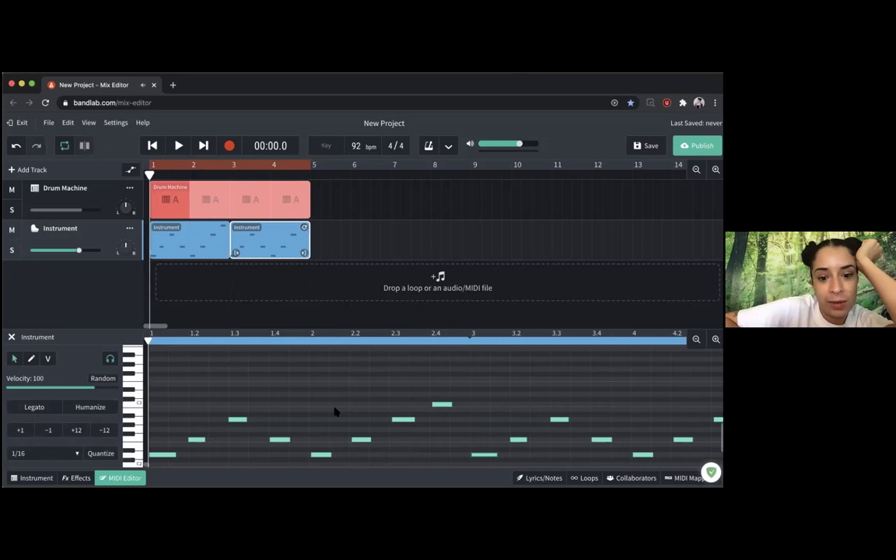
pyautogui.moveTo(704, 348); pyautogui.dragTo(152, 476)
pyautogui.press('Delete')
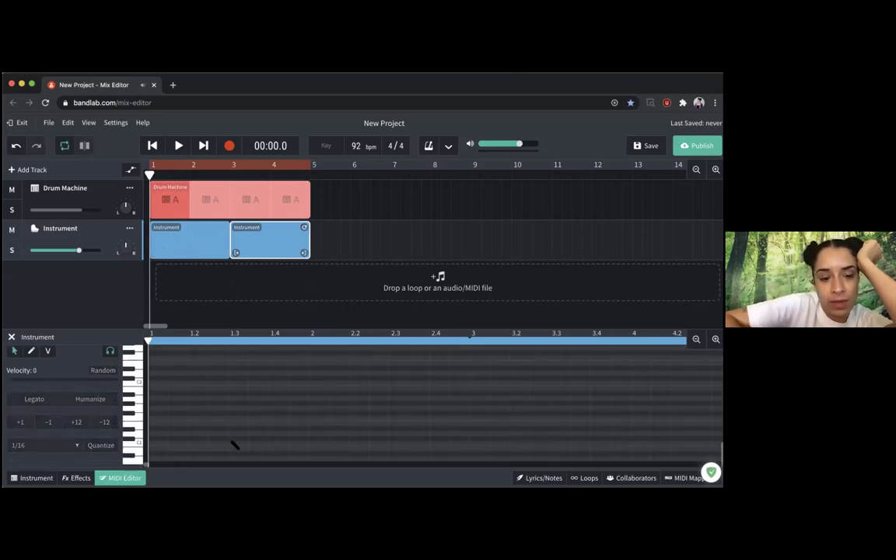
pyautogui.press('super+z')
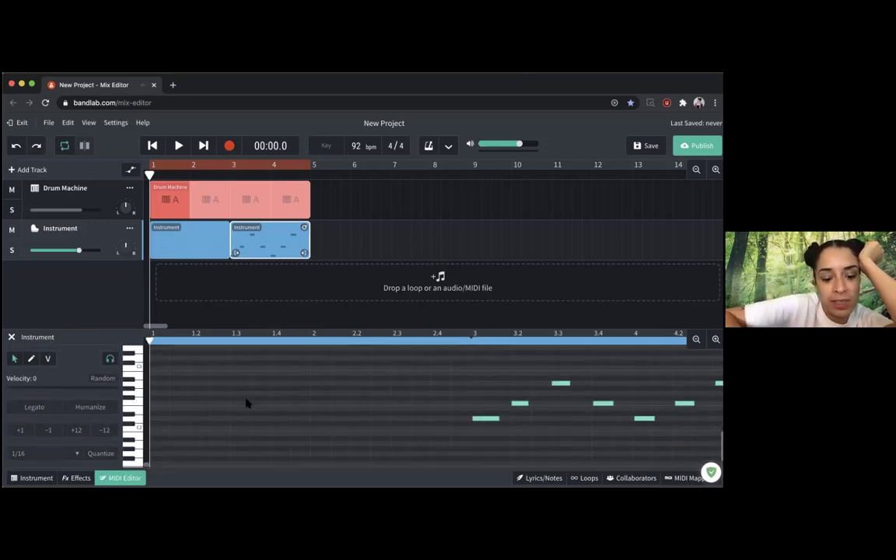
pyautogui.press('super+z')
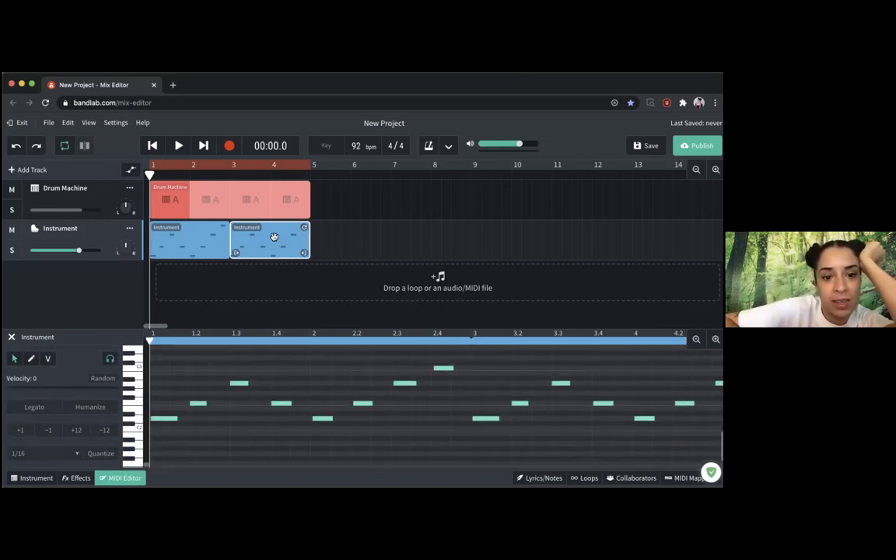
# Delete the first three notes of the bar 1 run, discarding a trial note placed at beat 1.
pyautogui.doubleClick(163, 375)
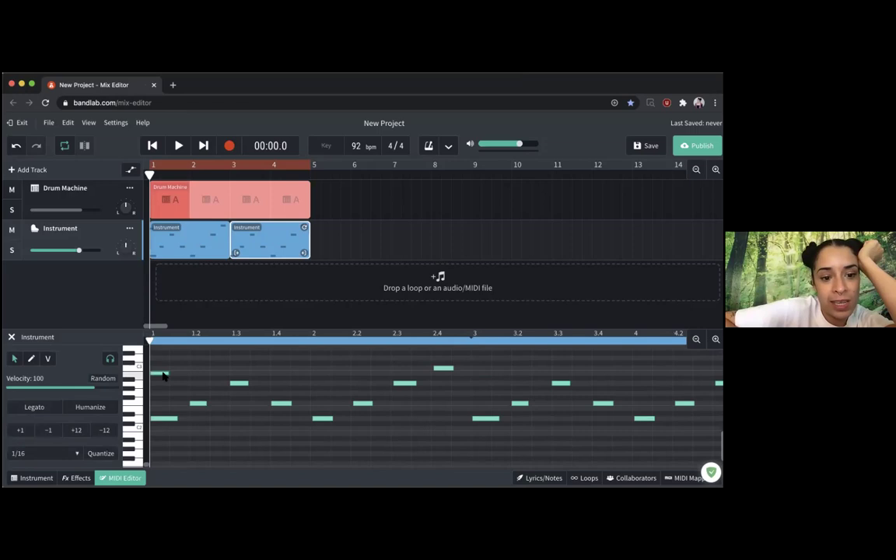
pyautogui.doubleClick(161, 374)
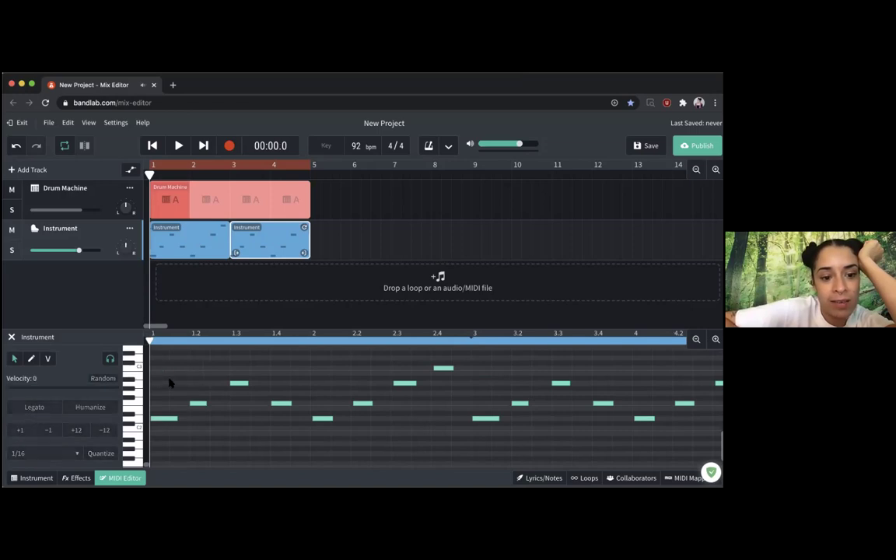
pyautogui.doubleClick(161, 420)
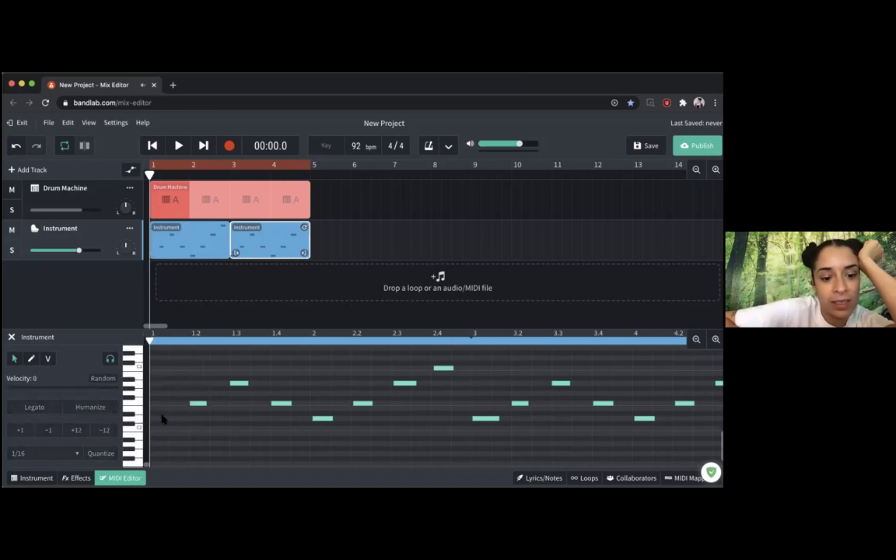
pyautogui.doubleClick(198, 403)
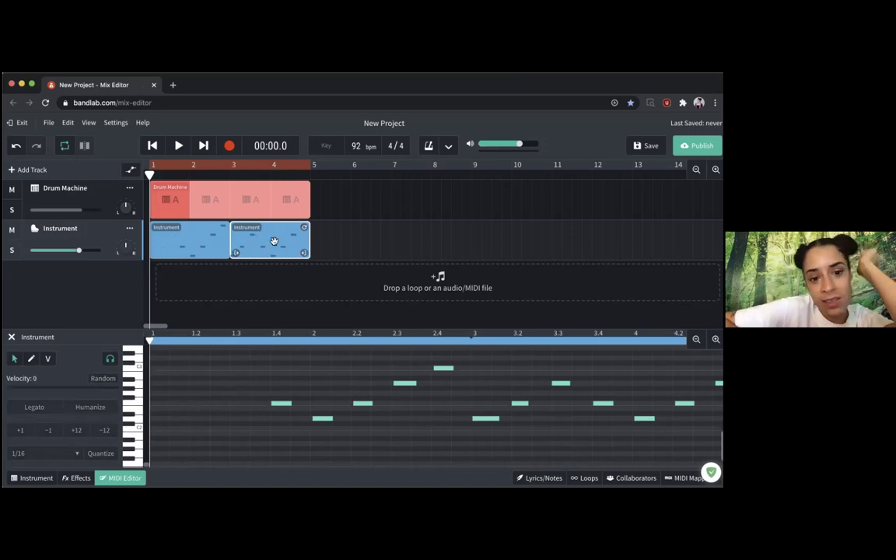
# Replace a trial note at beat 2 of bar 1 with five half-beat notes rising by semitones from beat 2 to beat 4.
pyautogui.doubleClick(196, 393)
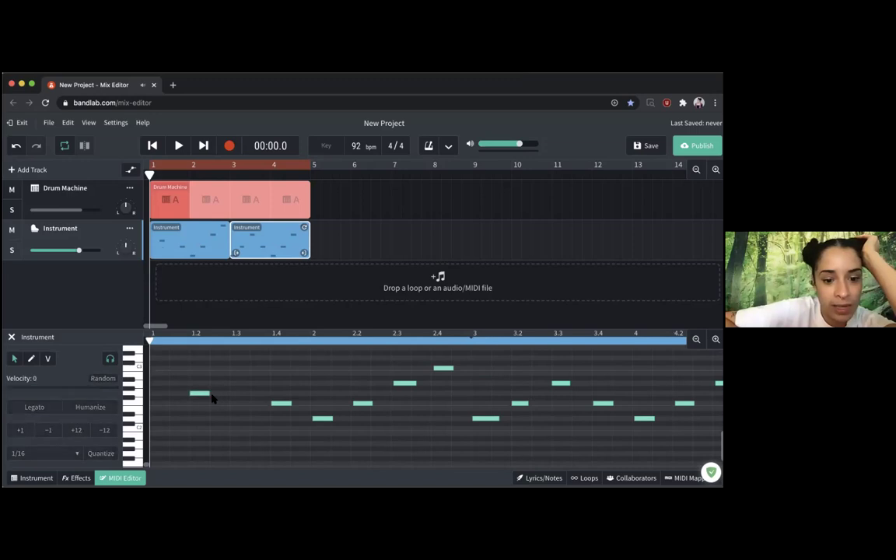
pyautogui.click(200, 393)
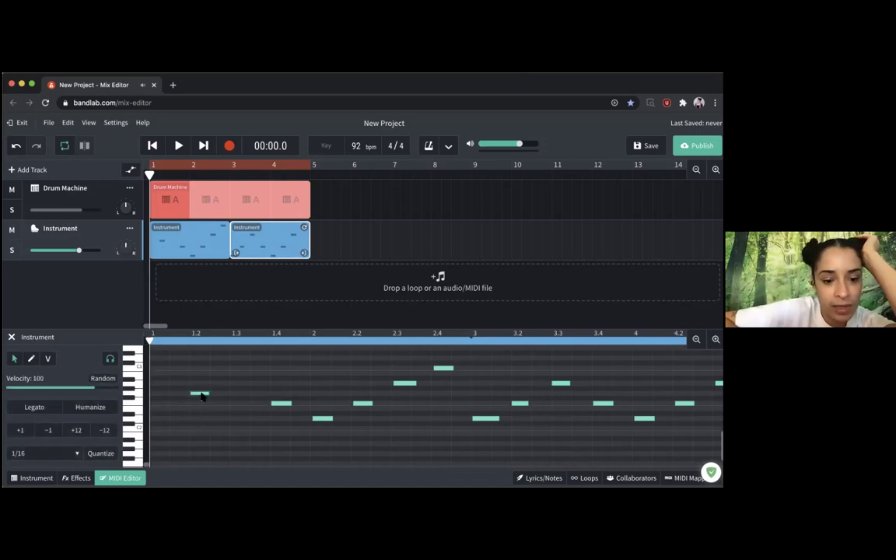
pyautogui.press('Delete')
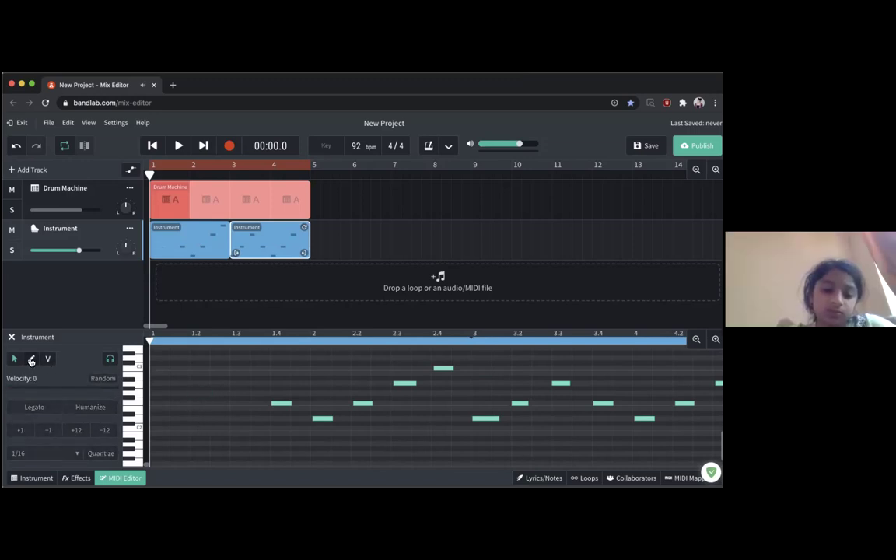
pyautogui.doubleClick(198, 413)
pyautogui.doubleClick(220, 408)
pyautogui.doubleClick(240, 403)
pyautogui.doubleClick(261, 398)
pyautogui.doubleClick(280, 394)
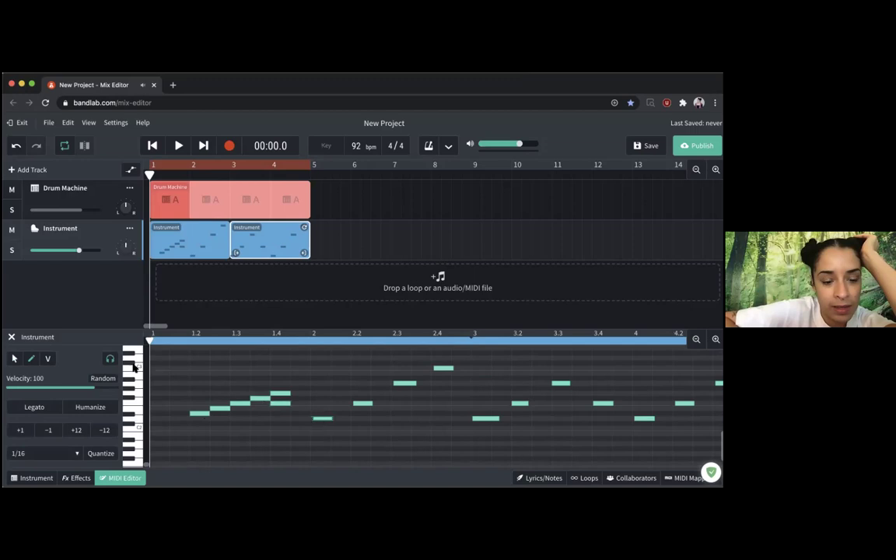
# Delete the extra notes beneath the top of the new rising run at beat 4 of bar 1.
pyautogui.doubleClick(281, 399)
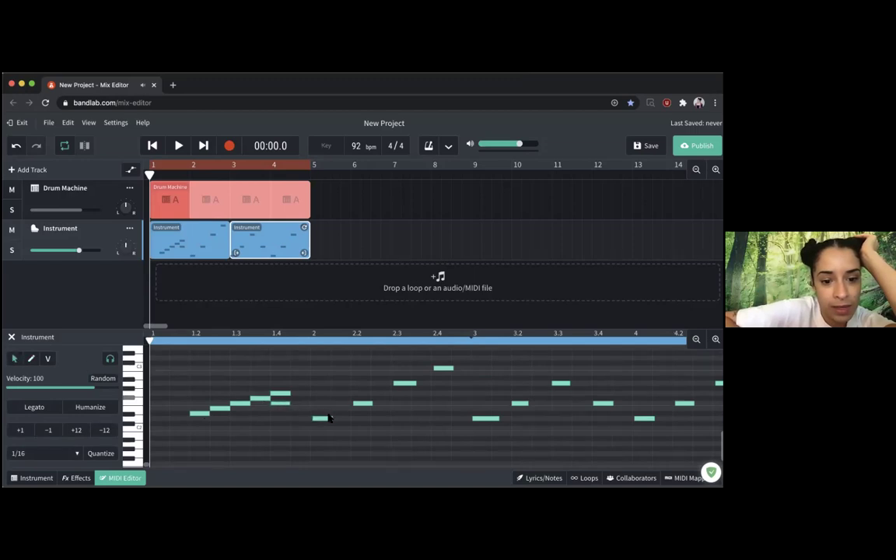
pyautogui.rightClick(283, 399)
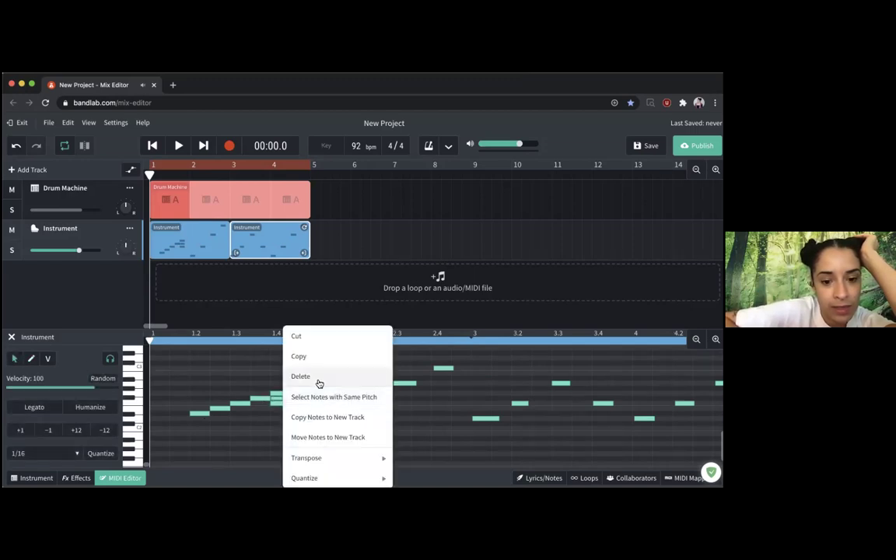
pyautogui.click(308, 379)
pyautogui.rightClick(280, 403)
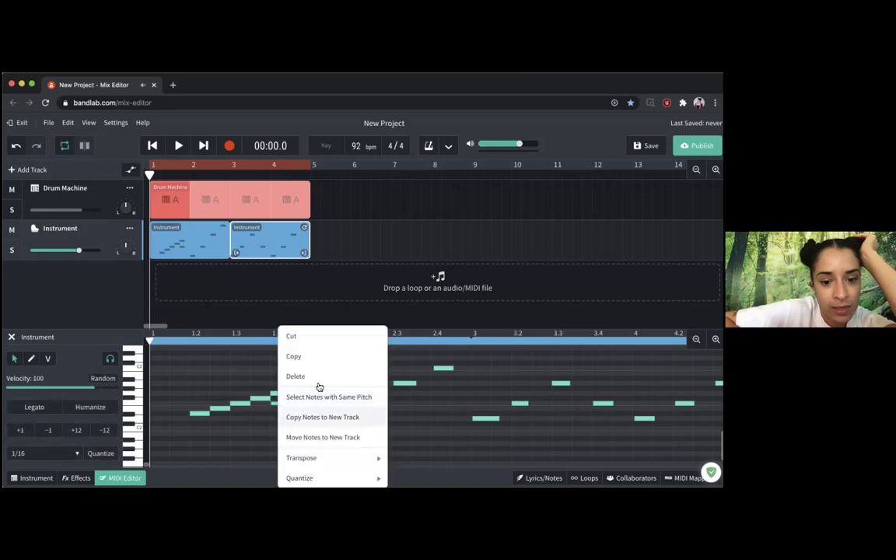
pyautogui.click(316, 378)
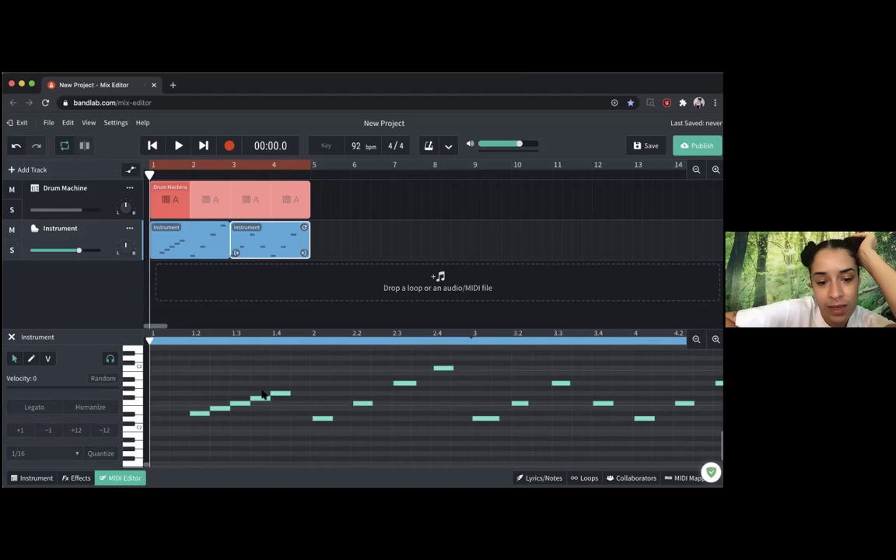
# Rearrange the five new notes in bar 1 into a run descending by semitones from beat 2.
pyautogui.moveTo(274, 393); pyautogui.dragTo(209, 394)
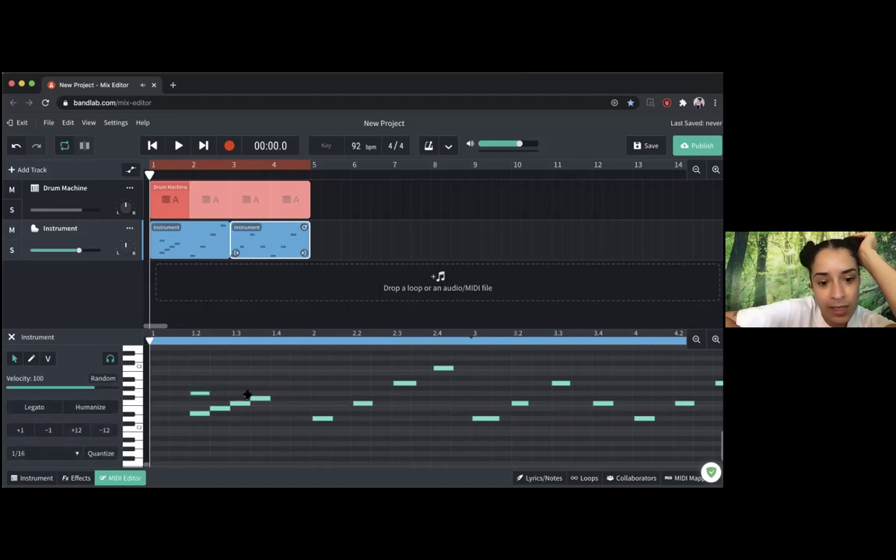
pyautogui.moveTo(262, 398)
pyautogui.mouseDown()
pyautogui.moveTo(224, 399)
pyautogui.moveTo(261, 411)
pyautogui.mouseUp()
pyautogui.moveTo(201, 415); pyautogui.dragTo(280, 417)
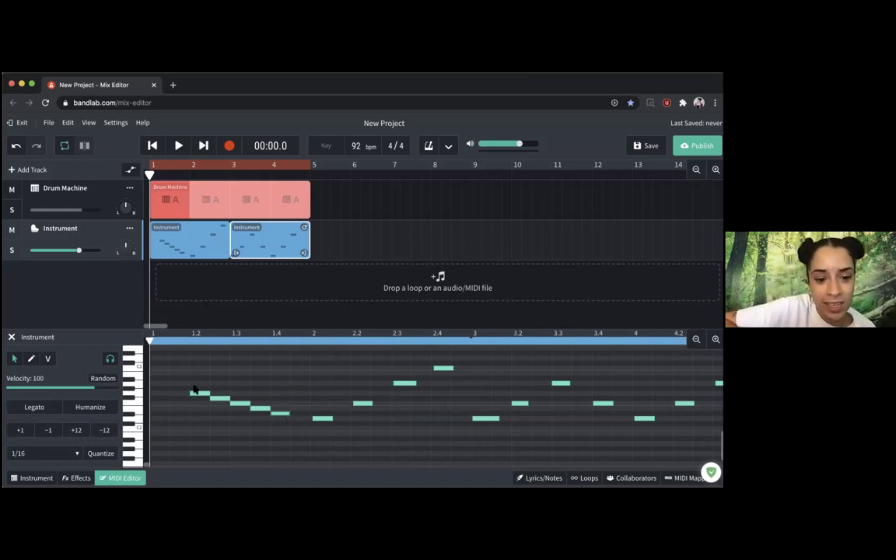
# Rearrange the bar 1 notes into a rising run with a half-beat gap before its two highest notes.
pyautogui.moveTo(197, 396); pyautogui.dragTo(297, 396)
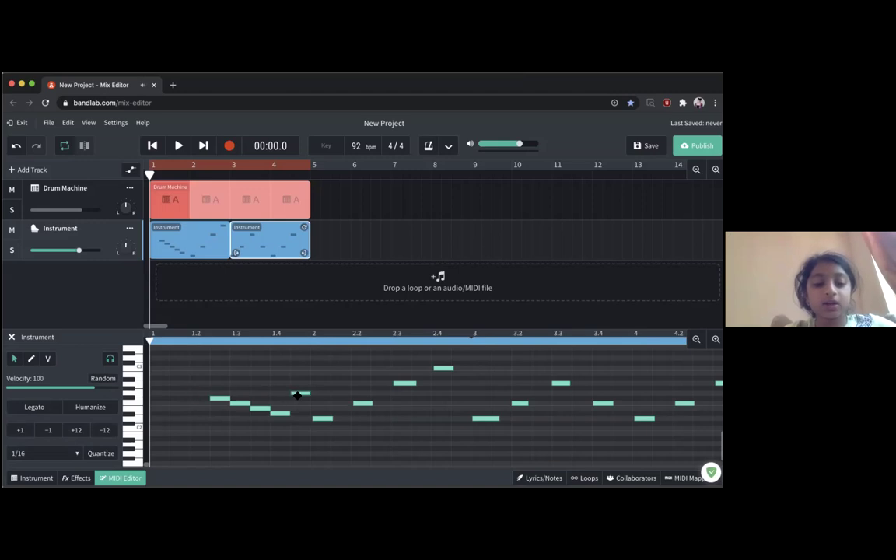
pyautogui.moveTo(220, 399)
pyautogui.mouseDown()
pyautogui.moveTo(281, 398)
pyautogui.moveTo(221, 410)
pyautogui.mouseUp()
pyautogui.moveTo(285, 414); pyautogui.dragTo(208, 413)
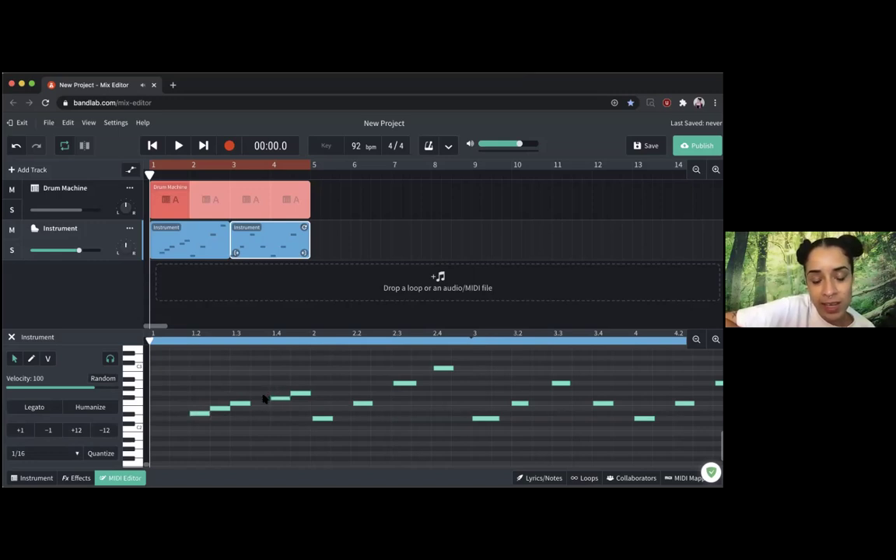
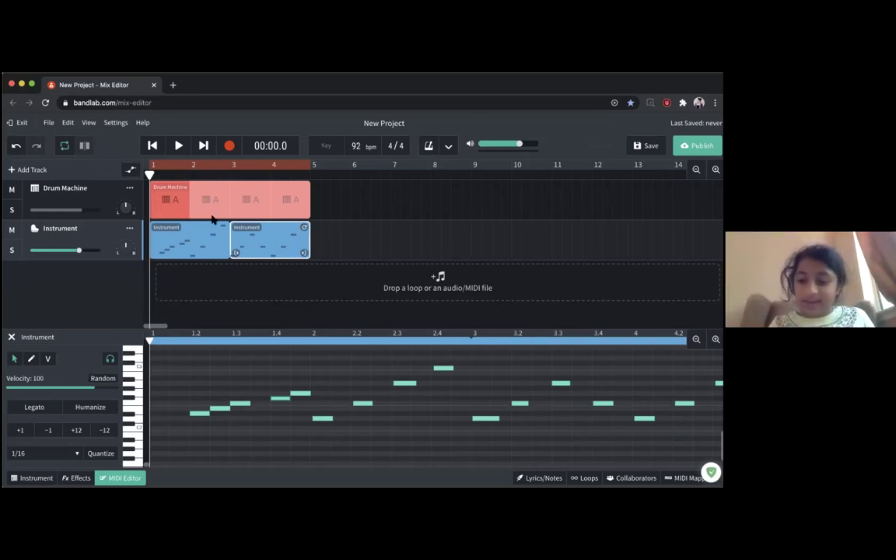
# Move the copied piano region from bar 3 over the edited one at bar 1, and extend it to bar 5.
pyautogui.moveTo(270, 240); pyautogui.dragTo(201, 236)
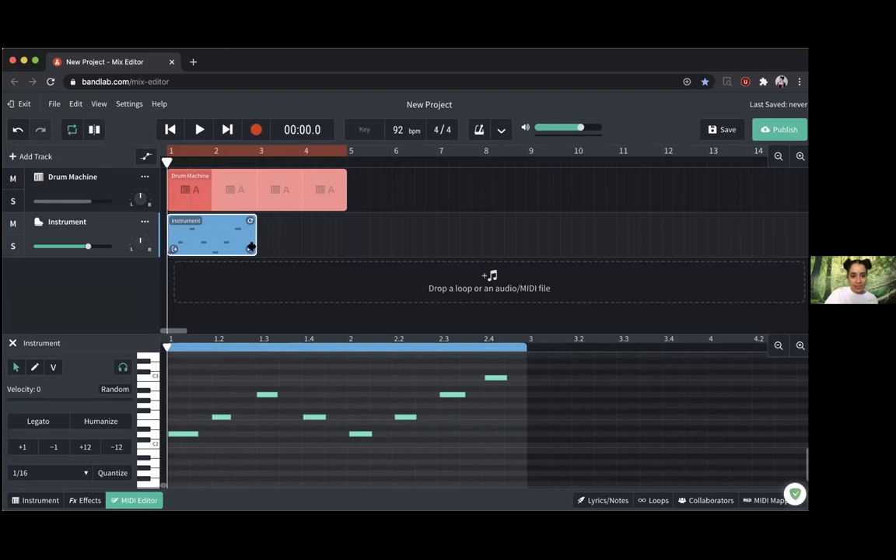
pyautogui.moveTo(250, 249); pyautogui.dragTo(343, 248)
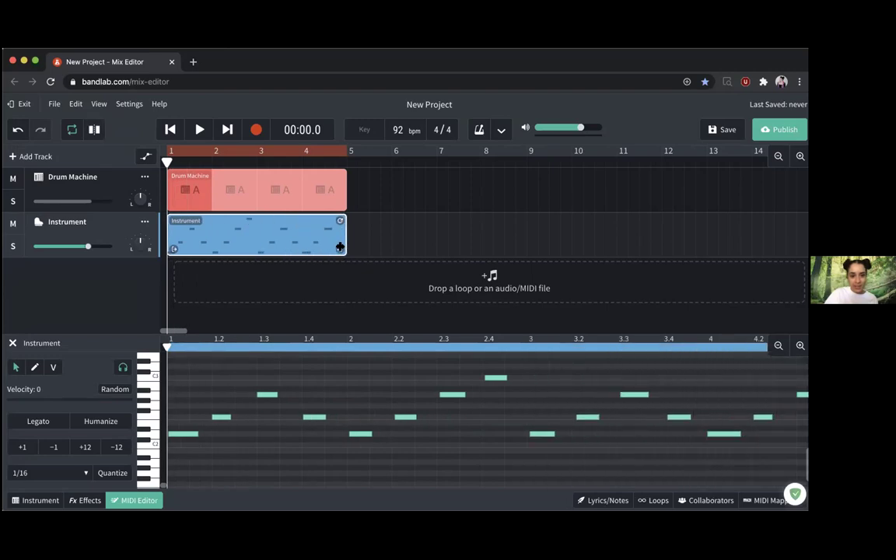
# Open the instrument settings of the Drum Machine track and change its kit to Chill Wave.
pyautogui.click(244, 191)
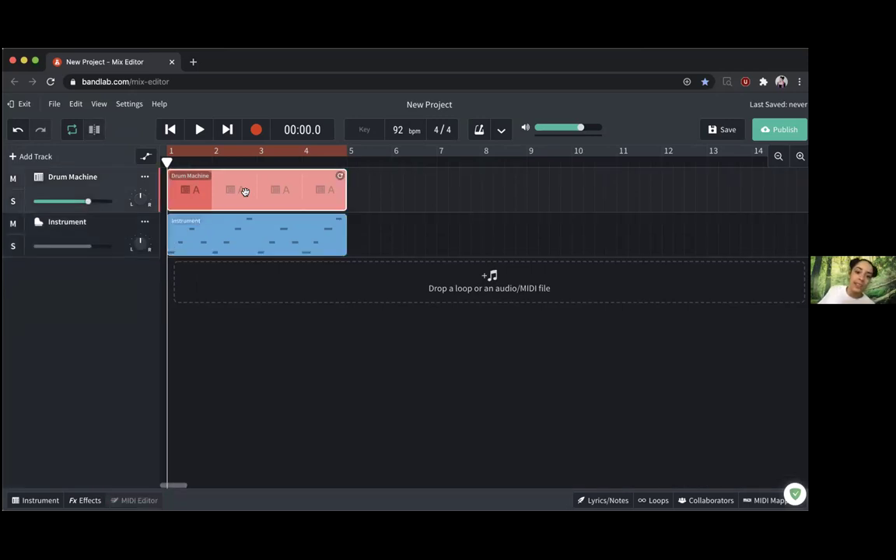
pyautogui.click(36, 500)
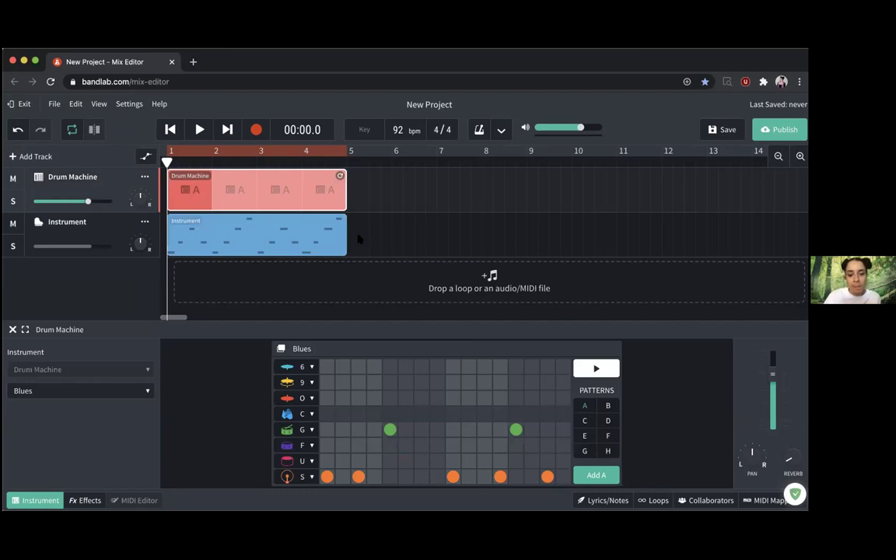
pyautogui.click(141, 389)
pyautogui.click(206, 211)
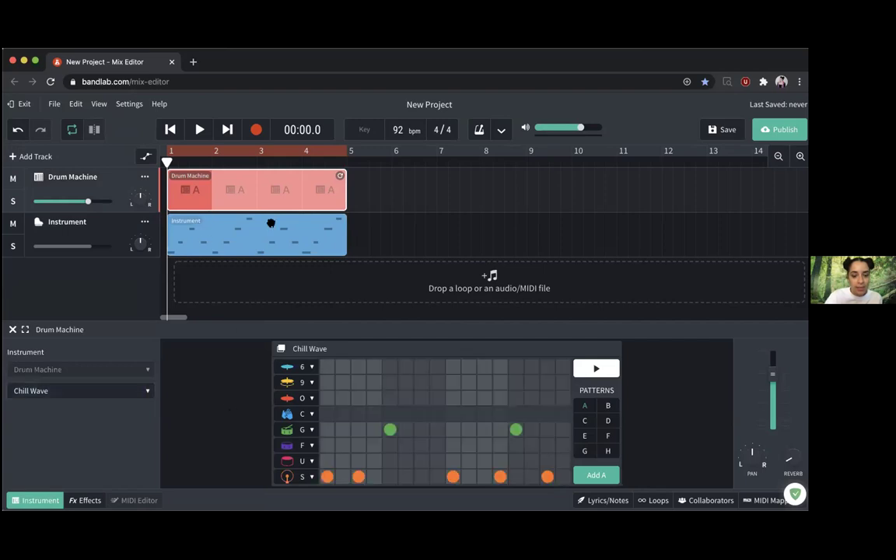
# Open the piano track's instrument settings and play the loop to hear the piano with the new drum kit.
pyautogui.click(102, 223)
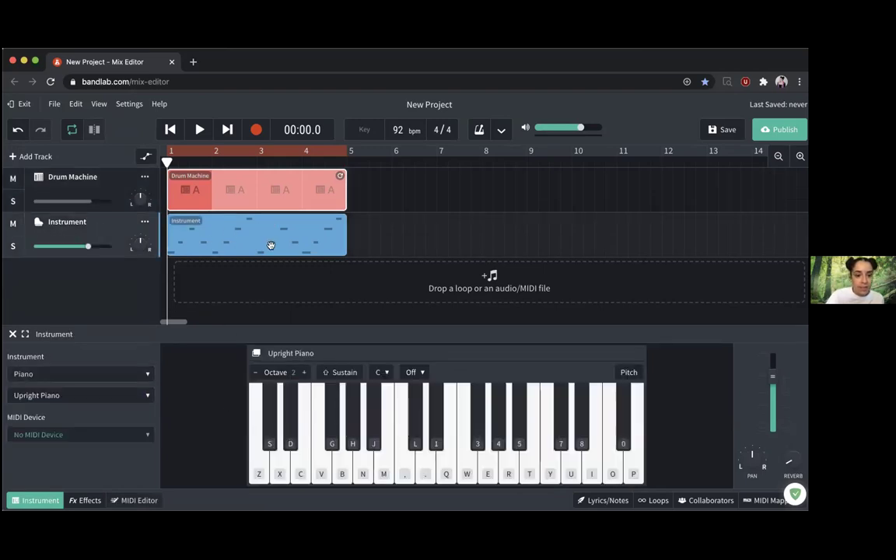
pyautogui.click(199, 130)
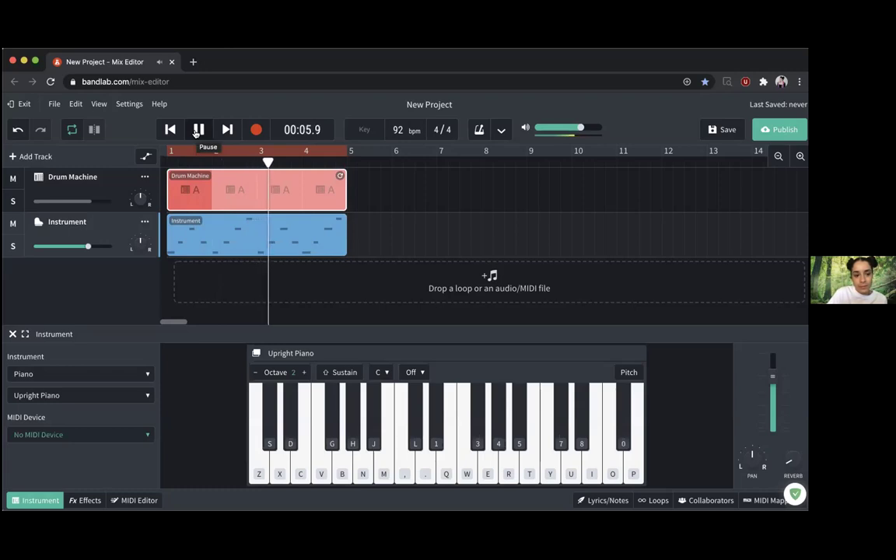
pyautogui.click(198, 131)
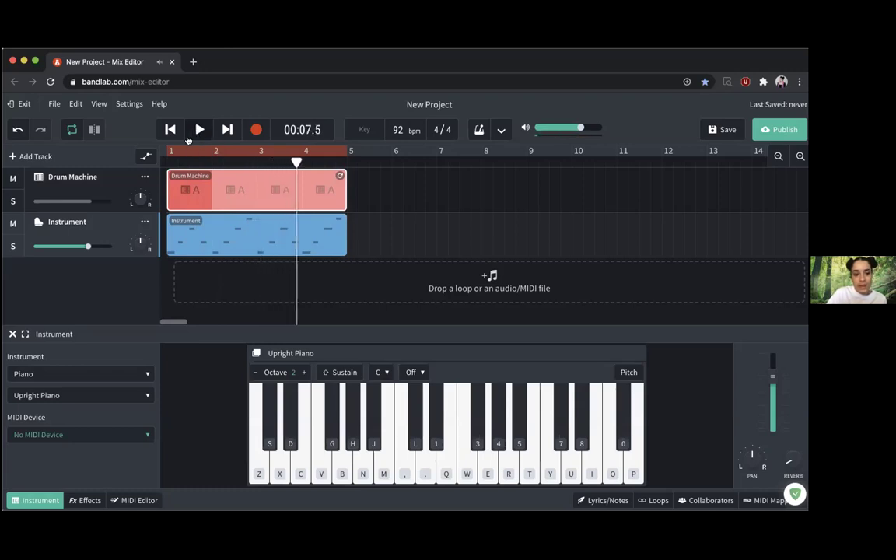
# Change the piano track's instrument to the Synth Pads sound Retro Juno Pad and play back part of the loop.
pyautogui.click(148, 374)
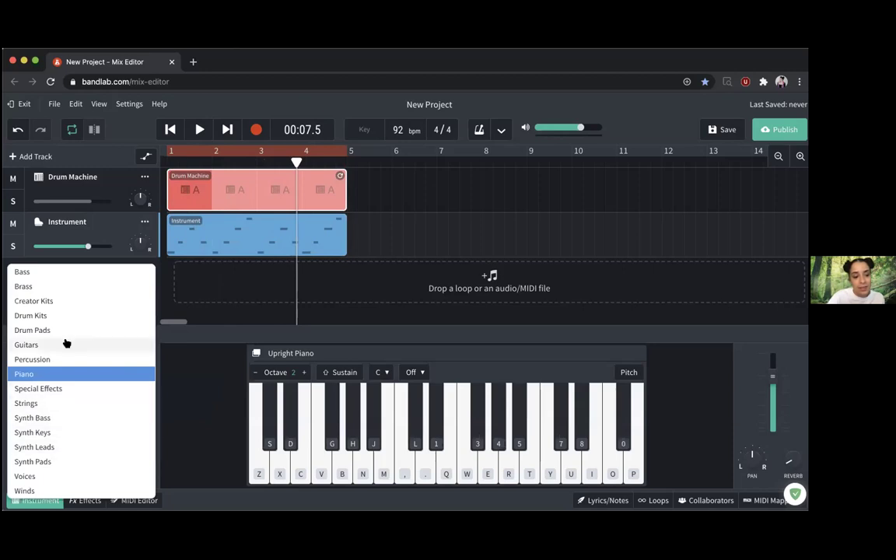
pyautogui.click(59, 460)
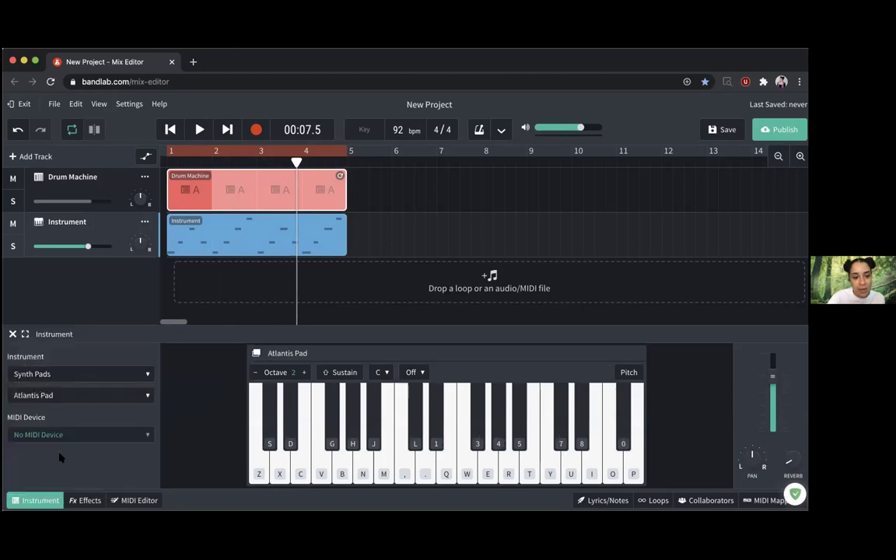
pyautogui.click(121, 395)
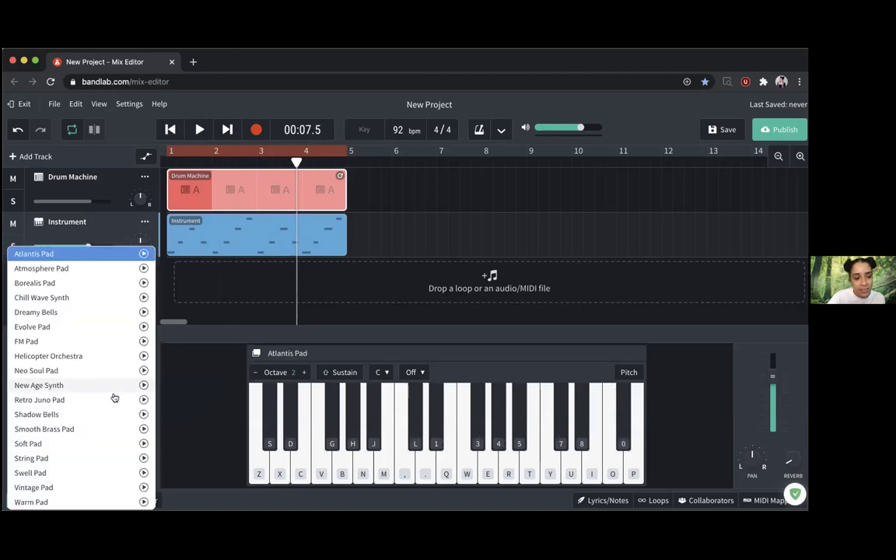
pyautogui.click(110, 397)
pyautogui.press('space')
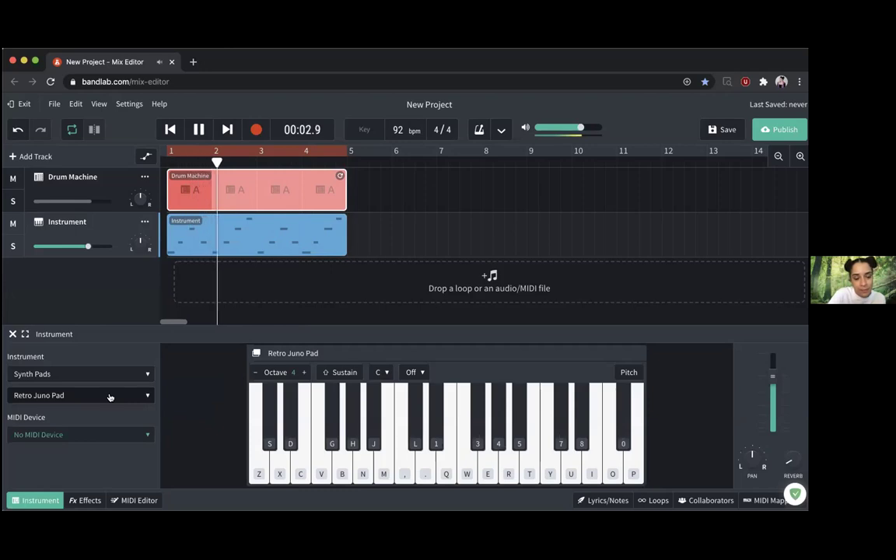
pyautogui.press('space')
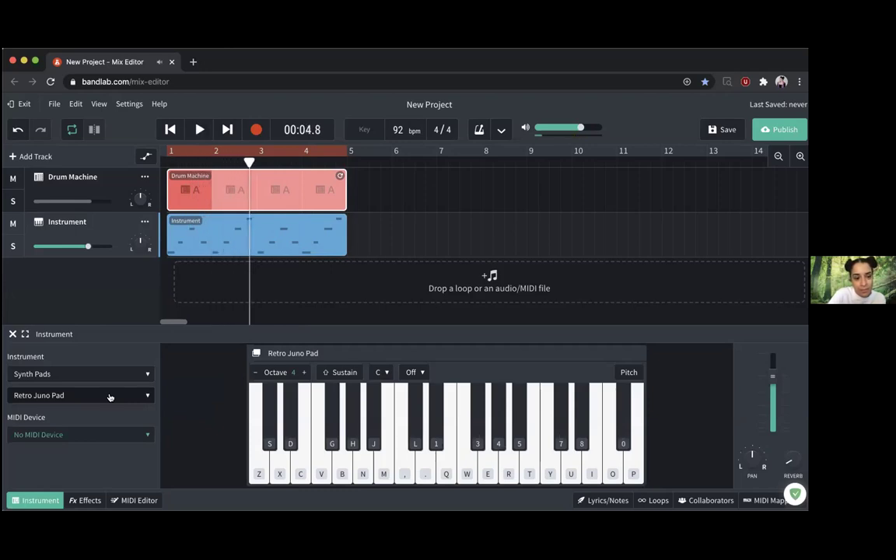
# Switch the synth pad sound to Helicopter Orchestra and play back the start of the loop.
pyautogui.click(110, 398)
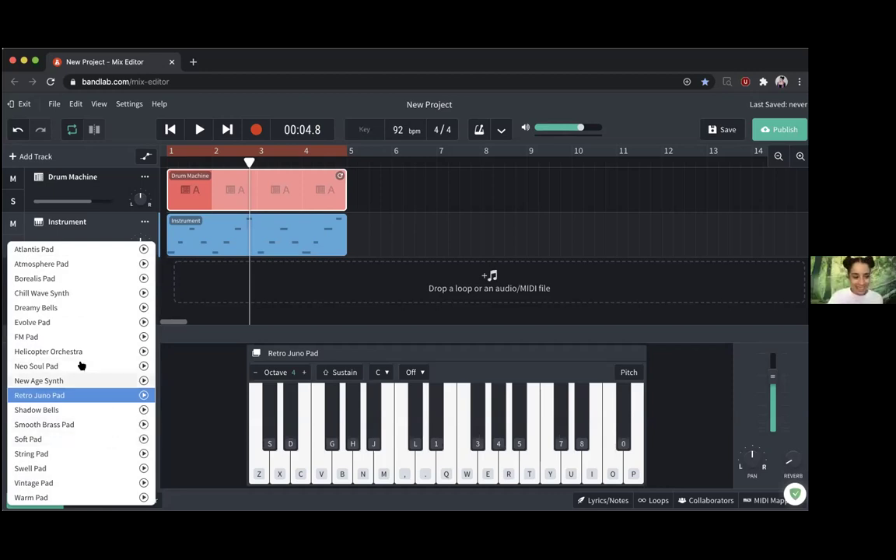
pyautogui.click(48, 351)
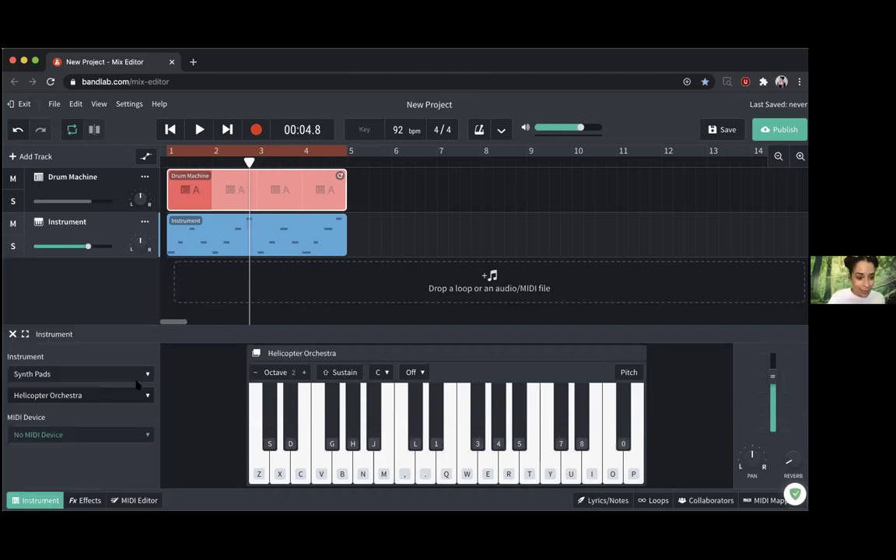
pyautogui.press('space')
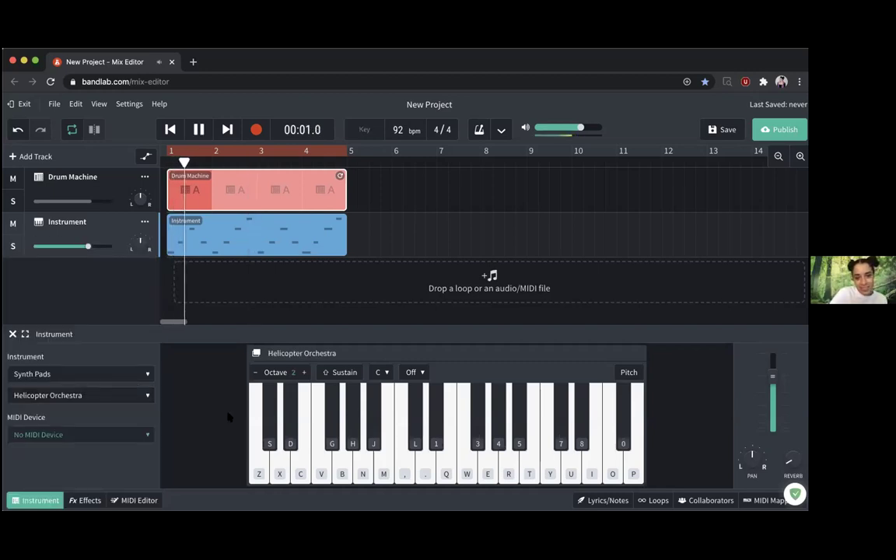
pyautogui.press('space')
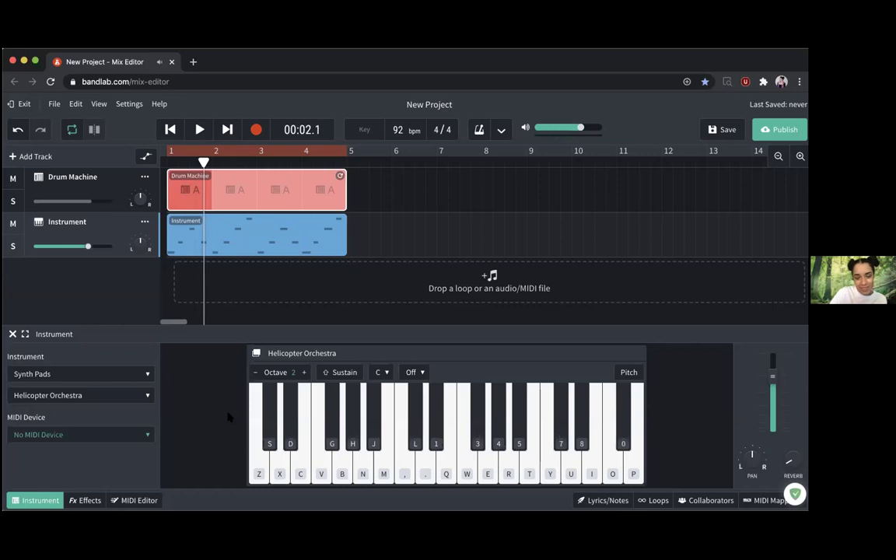